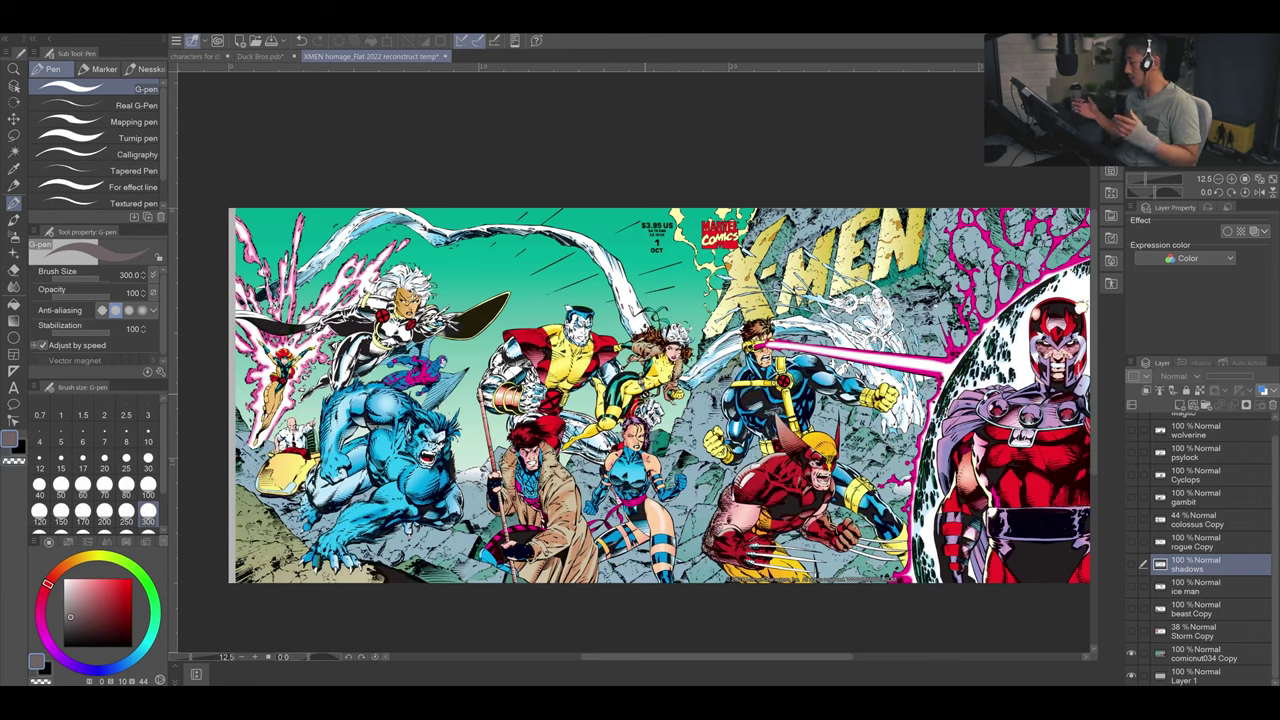
# Step: Hide the cover reference and toggle the character layers so only Storm Copy remains visible
pyautogui.click(1200, 656)
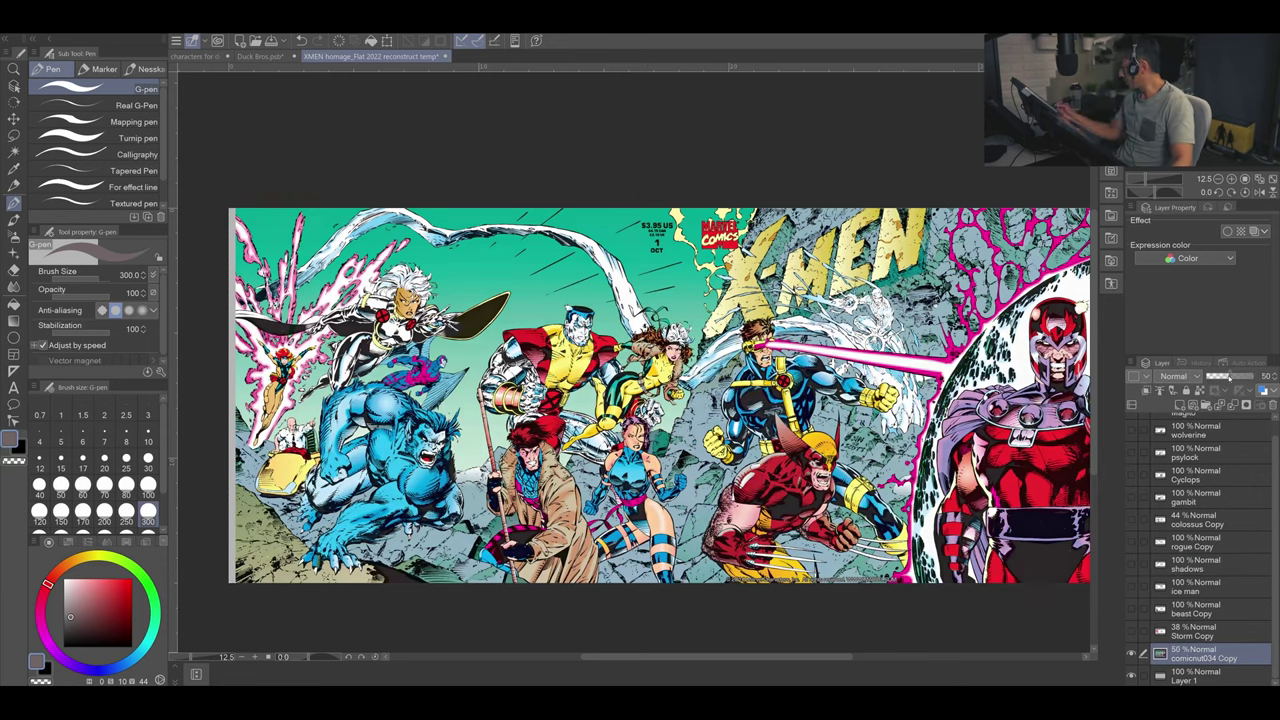
pyautogui.moveTo(1133, 578); pyautogui.dragTo(1131, 647)
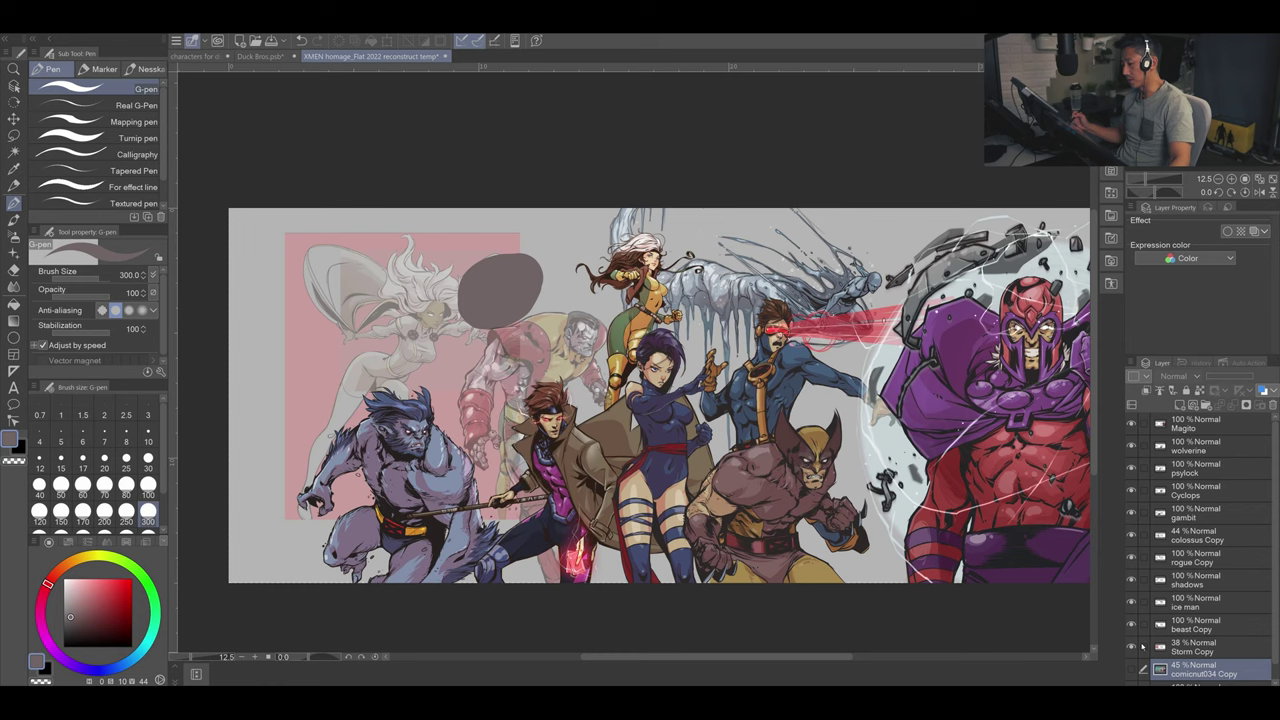
pyautogui.keyDown('alt'); pyautogui.click(1131, 647); pyautogui.keyUp('alt')
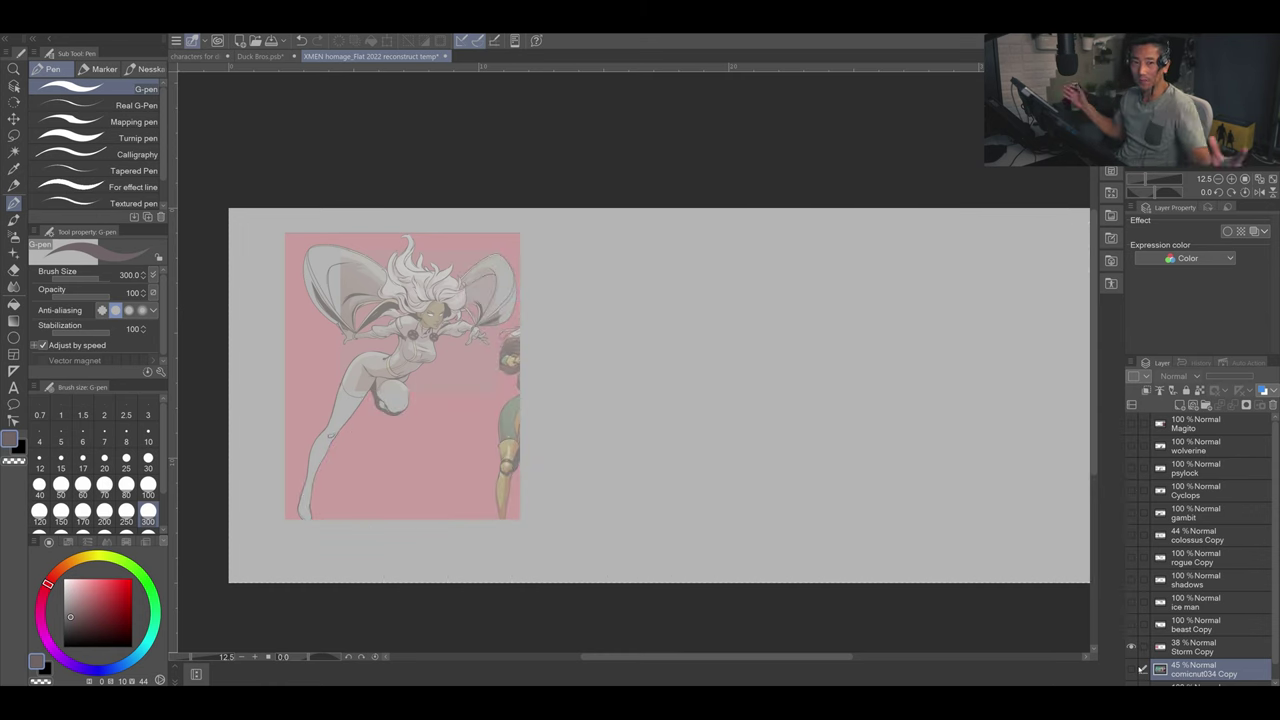
# Step: Add a new layer above Storm Copy, zoom in on her head, and shrink the G-pen to 15
pyautogui.click(1200, 647)
pyautogui.hotkey('ctrl', '+')
pyautogui.hotkey('ctrl', '+')
pyautogui.hotkey('ctrl', '+')
pyautogui.hotkey('ctrl', '+')
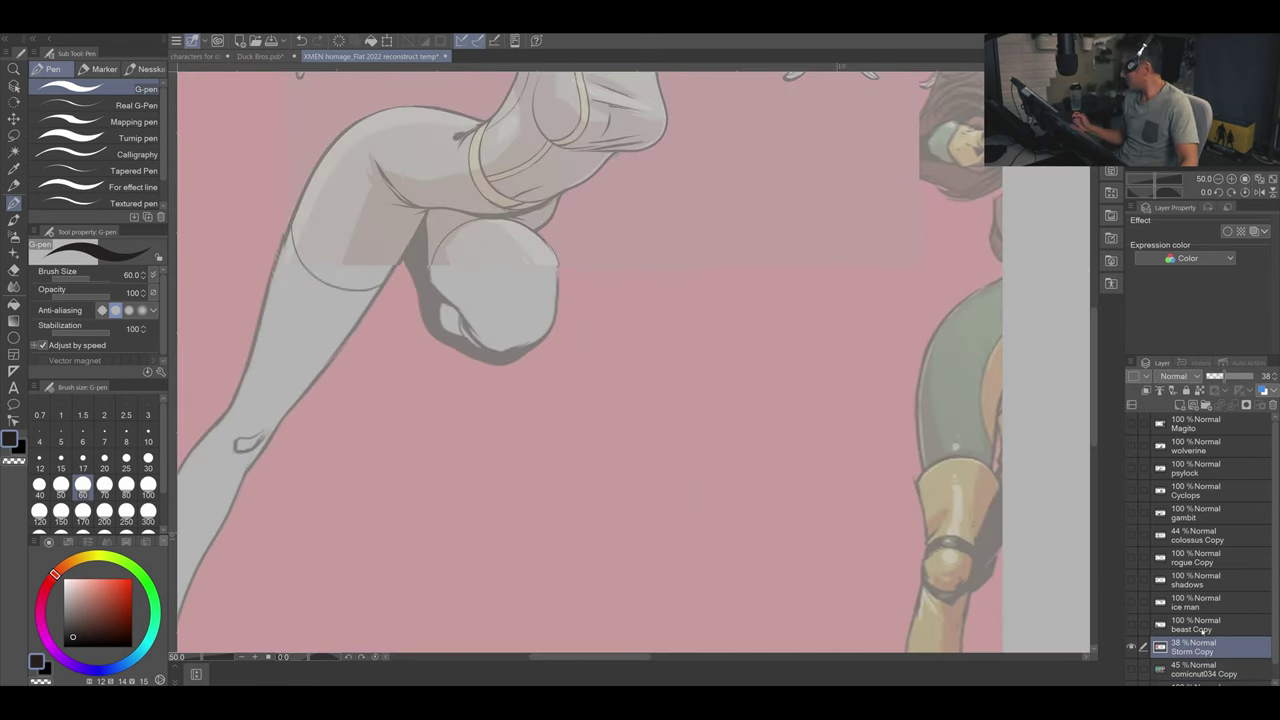
pyautogui.hotkey('ctrl', 'shift', 'n')
pyautogui.moveTo(718, 45); pyautogui.dragTo(672, 372)
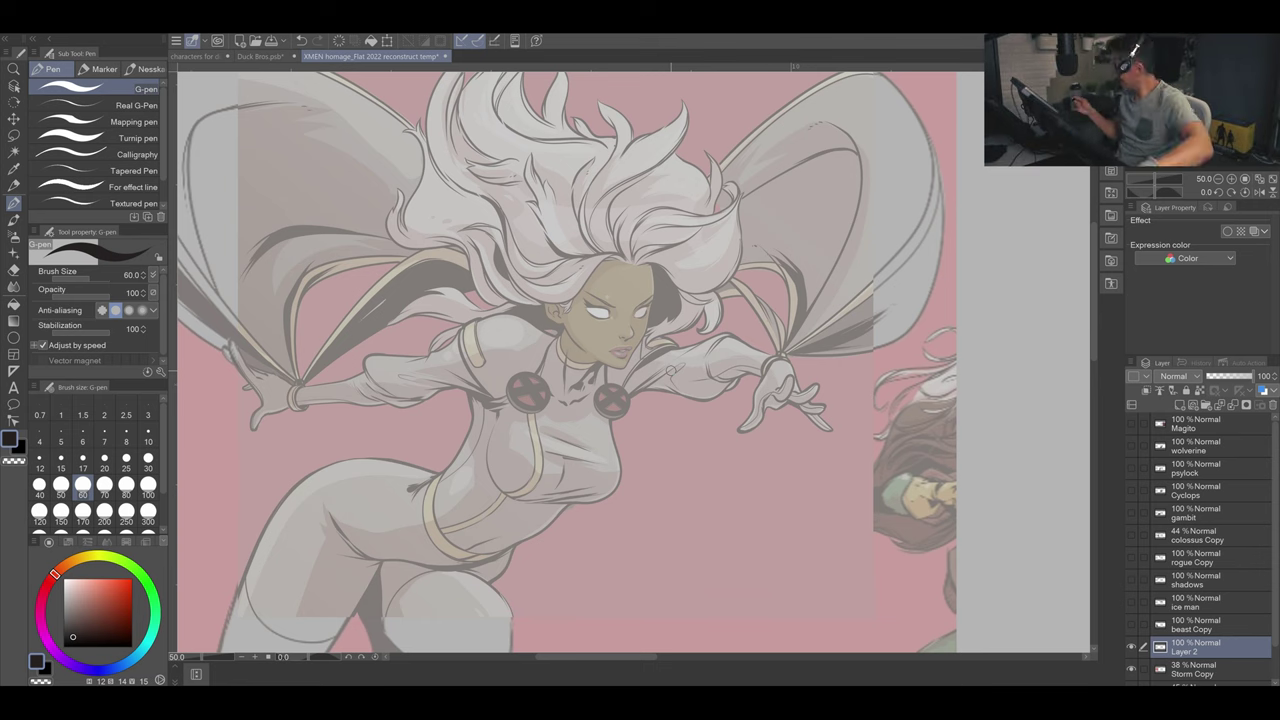
pyautogui.hotkey('ctrl', '+')
pyautogui.hotkey('ctrl', '+')
pyautogui.hotkey('ctrl', '+')
pyautogui.press('[')
pyautogui.press('[')
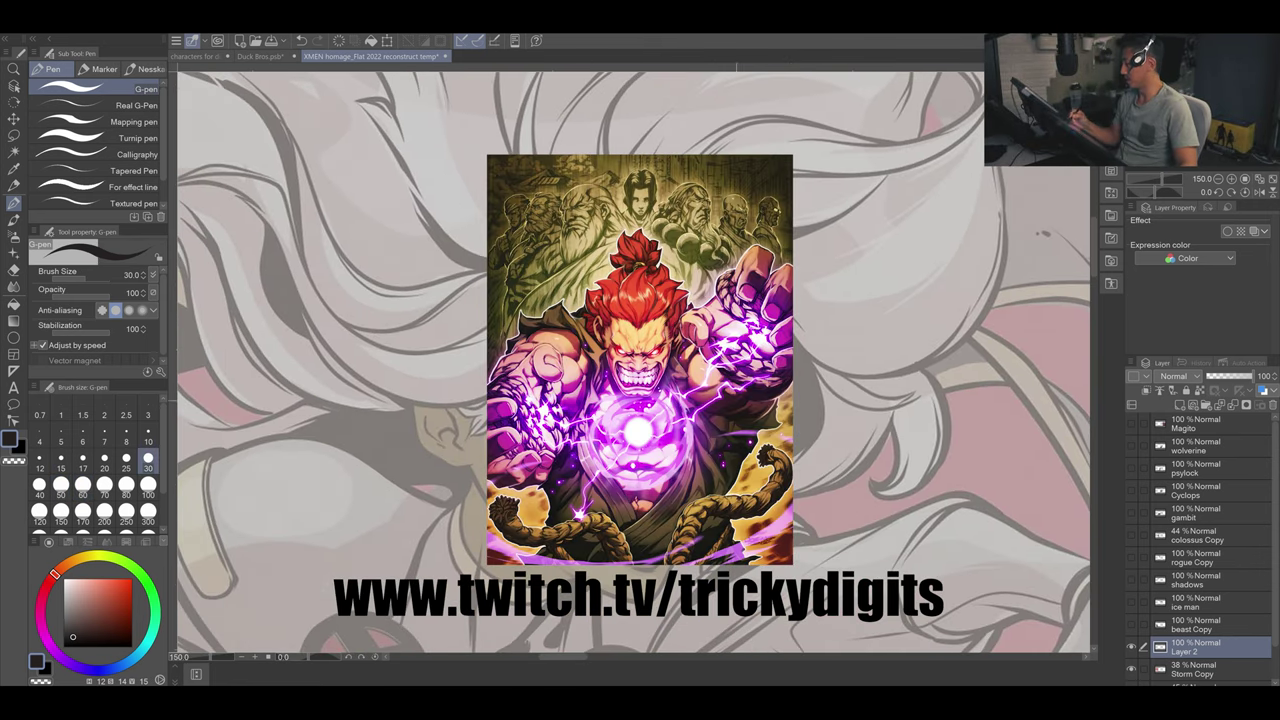
pyautogui.press('[')
pyautogui.press('[')
pyautogui.press('[')
pyautogui.press('[')
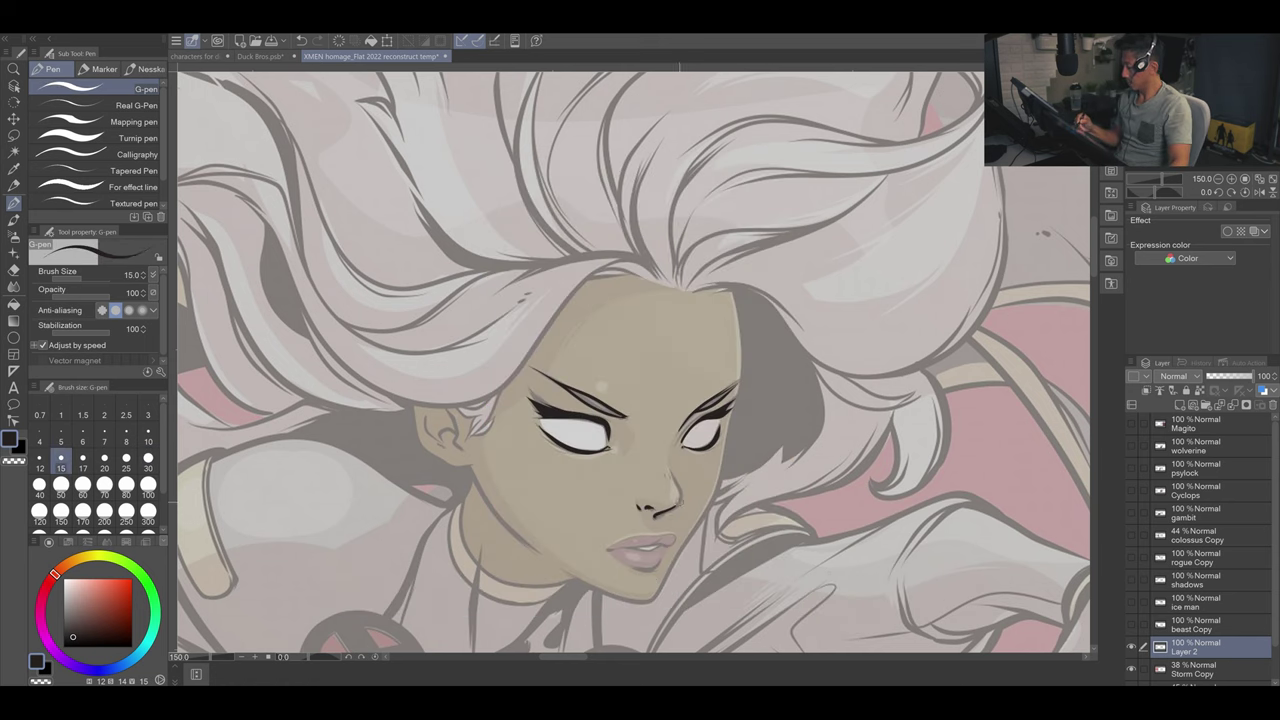
# Step: Ink Storm's nose line and right cheek and jaw outline at brush size 17
pyautogui.moveTo(674, 468); pyautogui.dragTo(668, 506)
pyautogui.moveTo(607, 551); pyautogui.dragTo(603, 517)
pyautogui.press(']')
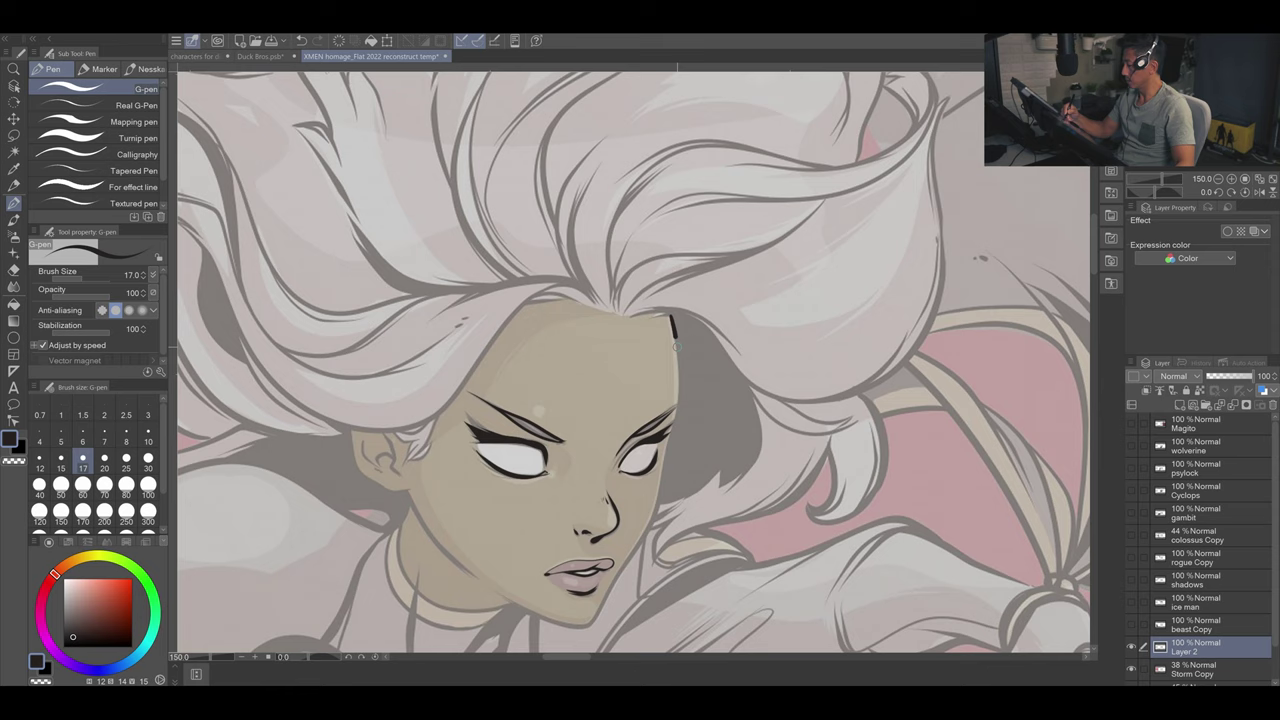
pyautogui.moveTo(678, 318)
pyautogui.mouseDown()
pyautogui.moveTo(654, 514)
pyautogui.moveTo(576, 625)
pyautogui.mouseUp()
pyautogui.scroll(-1, 579, 333)
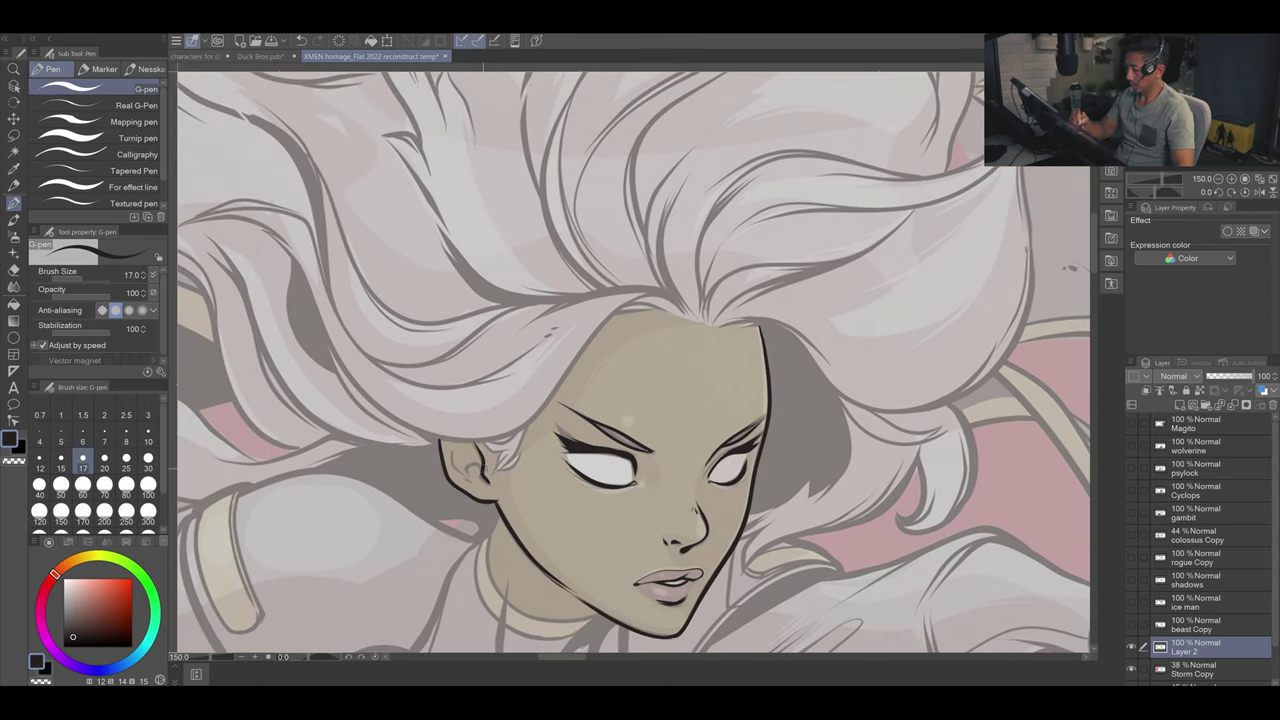
pyautogui.scroll(1, 404, 373)
# Step: Ink the upper-left hair locks and strands above the forehead with a bolder brush, then size 20
pyautogui.moveTo(340, 276)
pyautogui.mouseDown()
pyautogui.moveTo(393, 350)
pyautogui.moveTo(630, 440)
pyautogui.mouseUp()
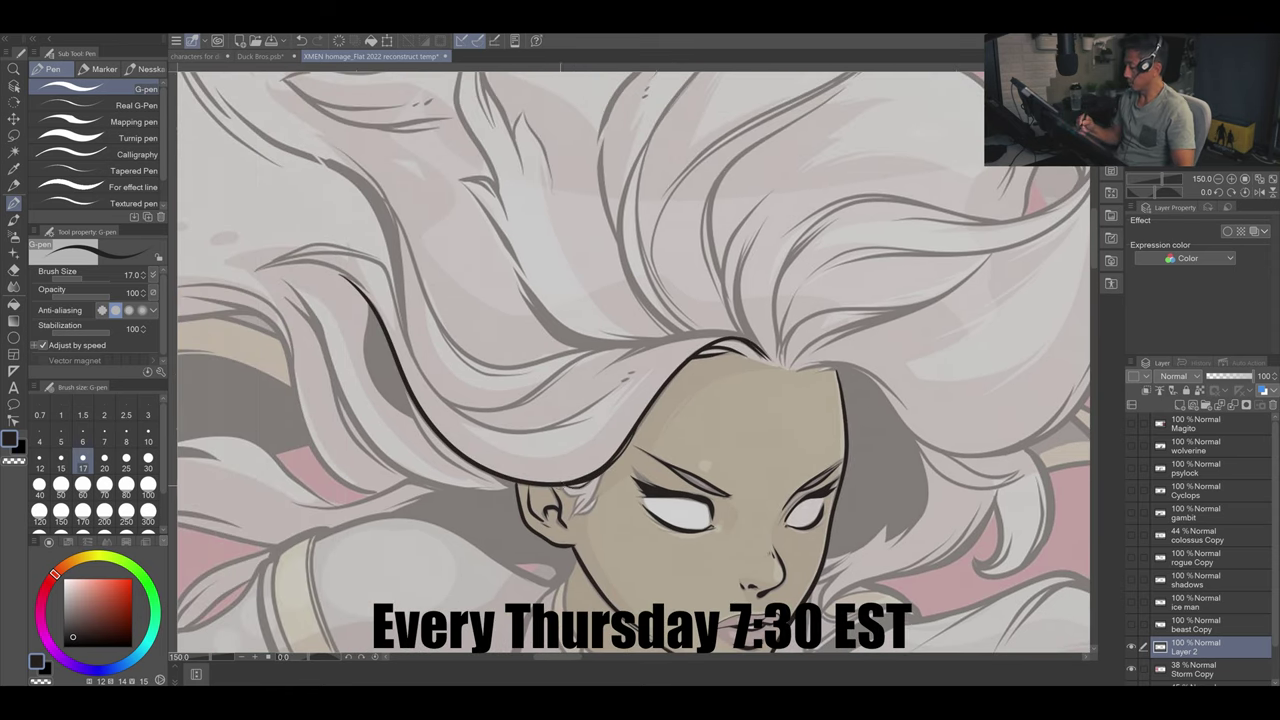
pyautogui.moveTo(549, 433); pyautogui.dragTo(637, 488)
pyautogui.moveTo(345, 328)
pyautogui.mouseDown()
pyautogui.moveTo(458, 345)
pyautogui.moveTo(716, 450)
pyautogui.mouseUp()
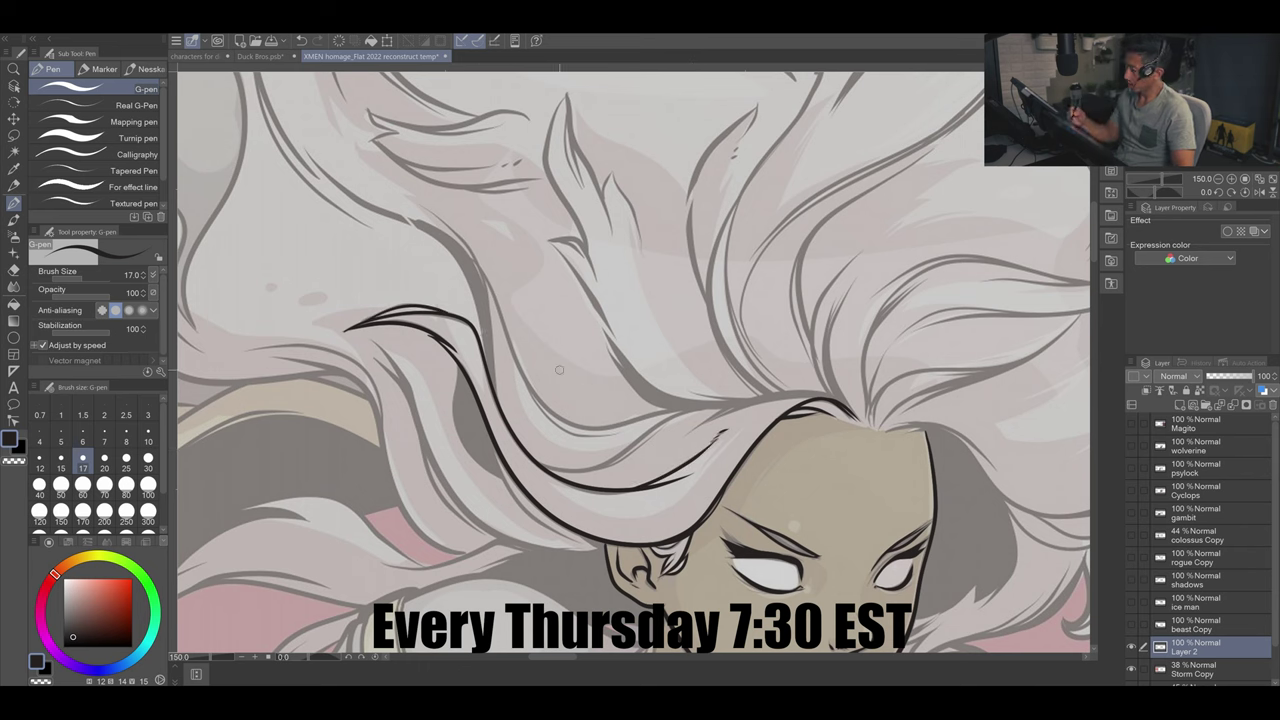
pyautogui.press(']')
pyautogui.press(']')
pyautogui.press(']')
pyautogui.moveTo(296, 142); pyautogui.dragTo(488, 306)
pyautogui.moveTo(394, 200); pyautogui.dragTo(622, 438)
pyautogui.moveTo(498, 314)
pyautogui.mouseDown()
pyautogui.moveTo(670, 474)
pyautogui.moveTo(842, 392)
pyautogui.mouseUp()
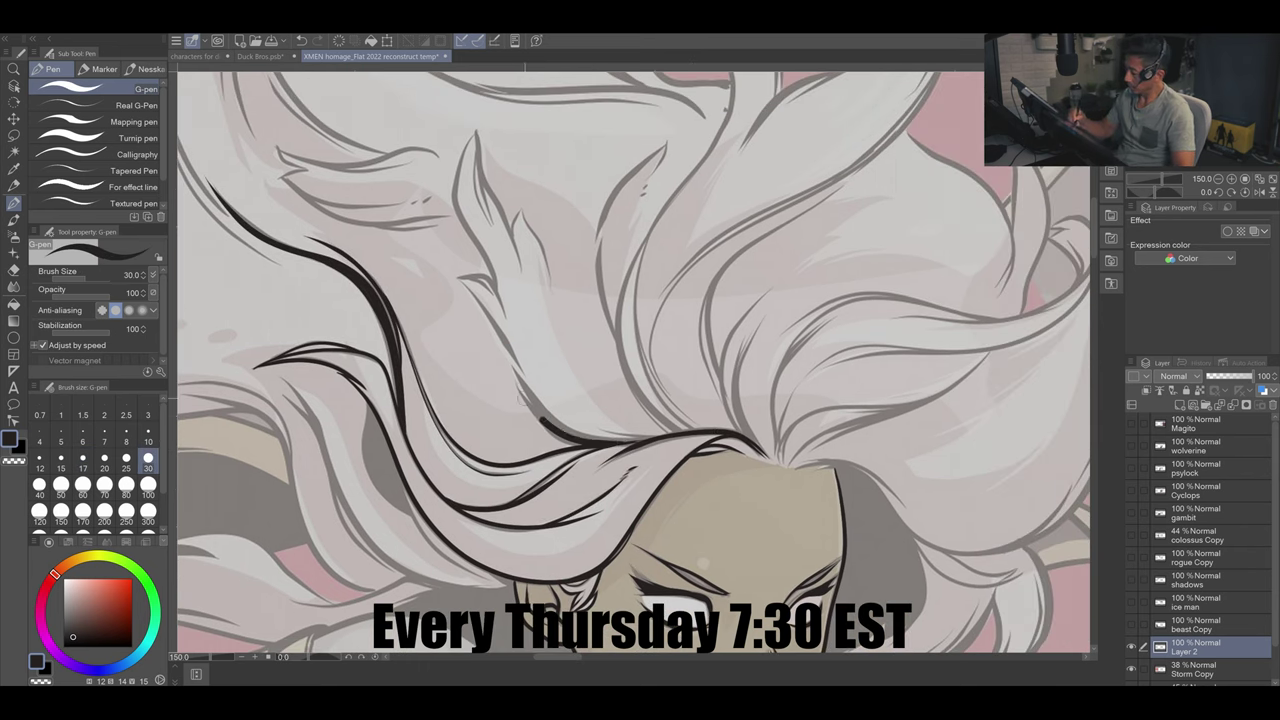
pyautogui.moveTo(620, 440)
pyautogui.mouseDown()
pyautogui.moveTo(450, 276)
pyautogui.moveTo(490, 288)
pyautogui.mouseUp()
pyautogui.press('[')
pyautogui.press('[')
pyautogui.moveTo(472, 128); pyautogui.dragTo(500, 312)
pyautogui.moveTo(498, 196); pyautogui.dragTo(552, 280)
pyautogui.moveTo(662, 214); pyautogui.dragTo(628, 432)
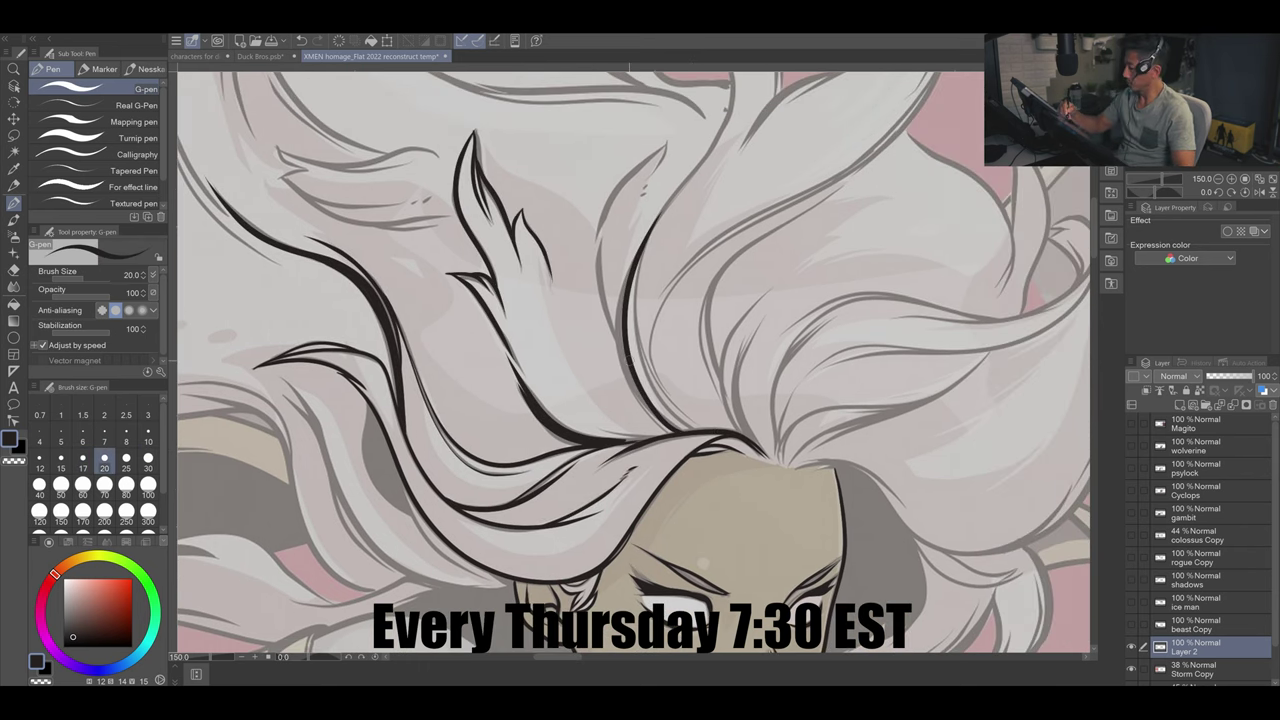
pyautogui.moveTo(664, 136); pyautogui.dragTo(600, 348)
# Step: Outline the upper-right hair locks, their edges and the pointed lock
pyautogui.moveTo(684, 250); pyautogui.dragTo(634, 424)
pyautogui.moveTo(618, 230); pyautogui.dragTo(536, 438)
pyautogui.moveTo(626, 208); pyautogui.dragTo(666, 304)
pyautogui.moveTo(630, 346)
pyautogui.mouseDown()
pyautogui.moveTo(816, 172)
pyautogui.moveTo(826, 296)
pyautogui.mouseUp()
pyautogui.moveTo(548, 498); pyautogui.dragTo(830, 210)
pyautogui.moveTo(536, 546); pyautogui.dragTo(830, 222)
pyautogui.moveTo(548, 476); pyautogui.dragTo(588, 374)
pyautogui.moveTo(528, 444); pyautogui.dragTo(676, 236)
pyautogui.moveTo(596, 218); pyautogui.dragTo(704, 372)
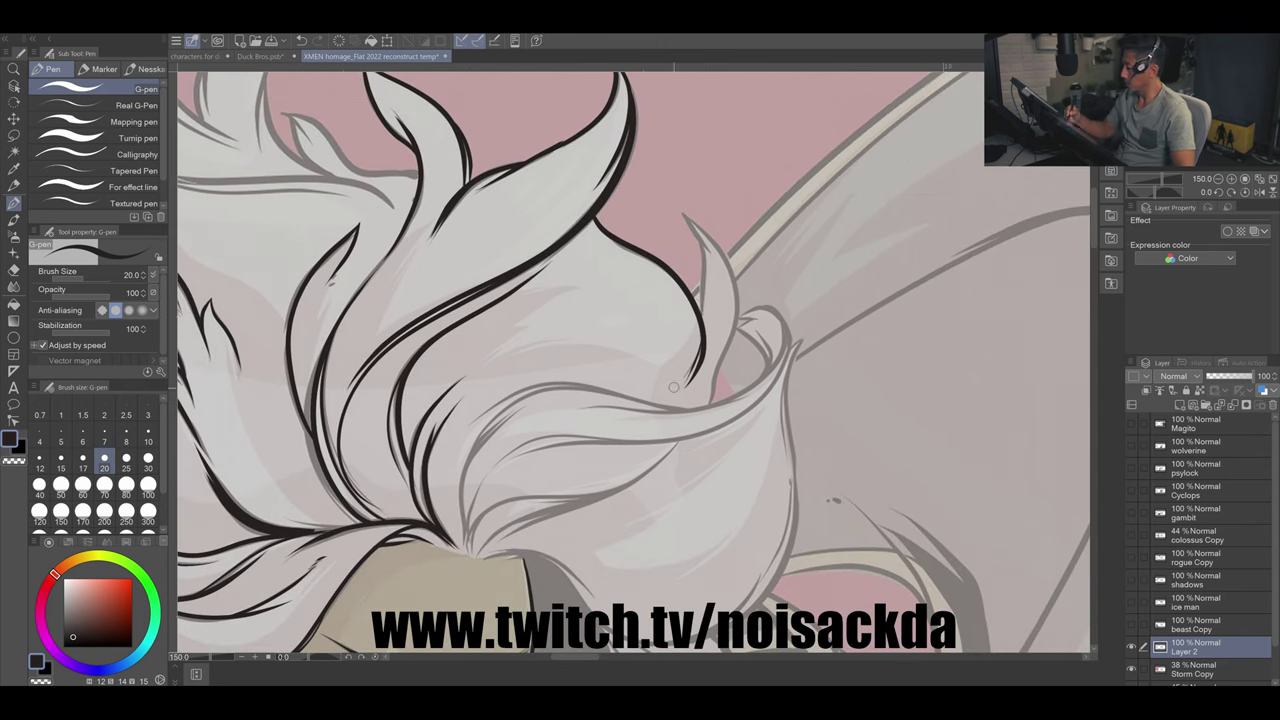
pyautogui.moveTo(684, 214); pyautogui.dragTo(710, 378)
# Step: Outline the hair curls and the lower sweeping hair lines beneath them
pyautogui.moveTo(468, 508); pyautogui.dragTo(780, 370)
pyautogui.moveTo(738, 322)
pyautogui.mouseDown()
pyautogui.moveTo(790, 360)
pyautogui.moveTo(492, 418)
pyautogui.moveTo(460, 540)
pyautogui.mouseUp()
pyautogui.moveTo(590, 384); pyautogui.dragTo(466, 444)
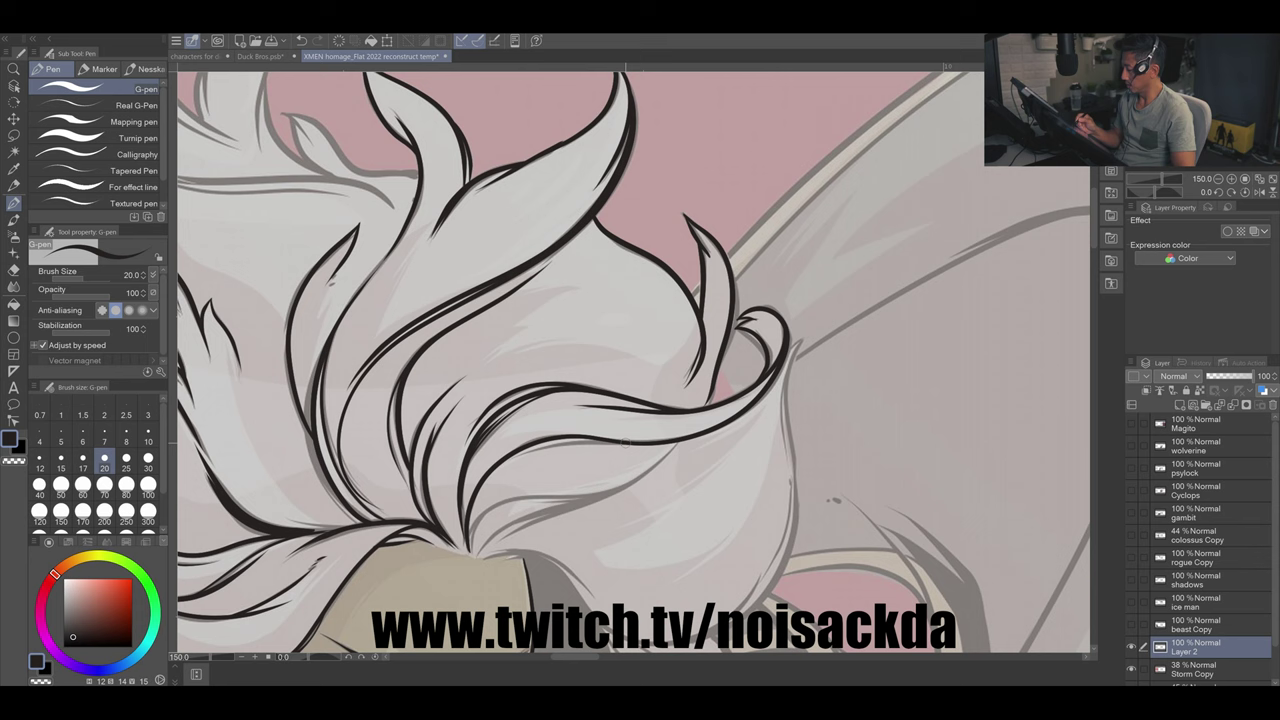
pyautogui.moveTo(472, 548)
pyautogui.mouseDown()
pyautogui.moveTo(676, 446)
pyautogui.moveTo(618, 488)
pyautogui.moveTo(508, 434)
pyautogui.mouseUp()
pyautogui.moveTo(650, 500); pyautogui.dragTo(507, 348)
pyautogui.moveTo(723, 364); pyautogui.dragTo(650, 358)
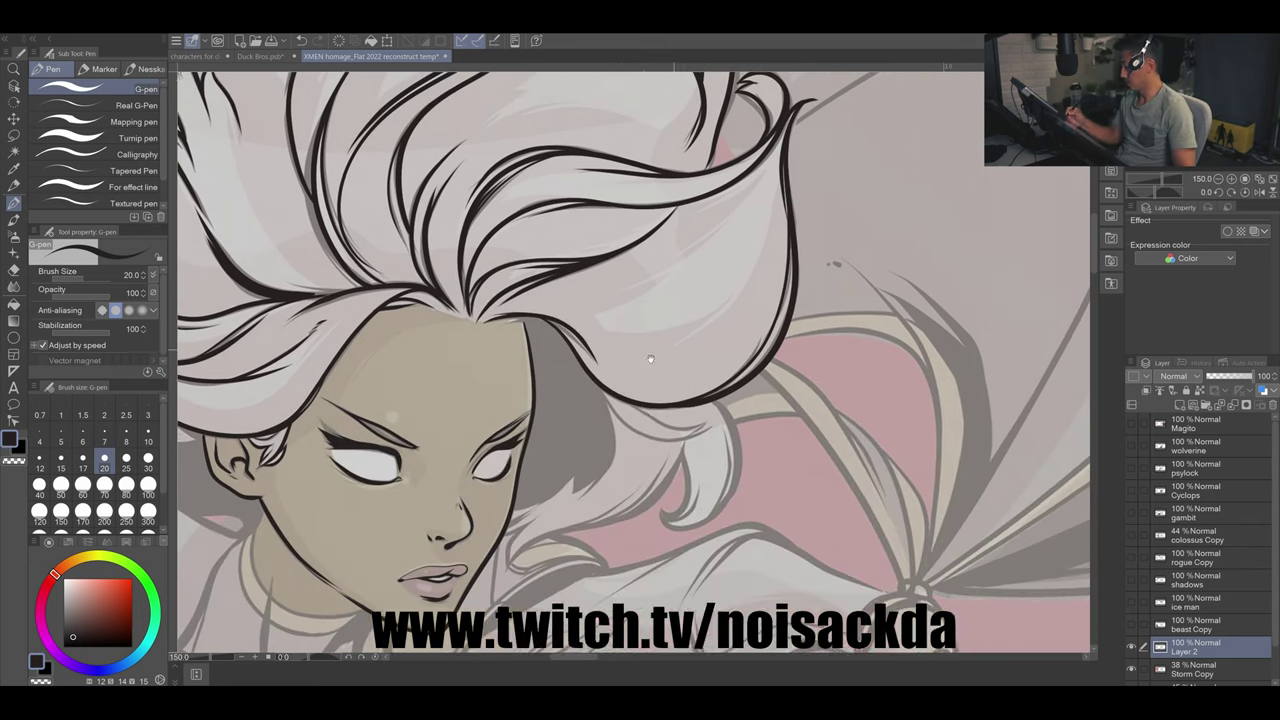
pyautogui.moveTo(648, 416)
pyautogui.mouseDown()
pyautogui.moveTo(710, 434)
pyautogui.moveTo(734, 424)
pyautogui.mouseUp()
pyautogui.moveTo(730, 428); pyautogui.dragTo(690, 518)
pyautogui.moveTo(544, 536); pyautogui.dragTo(688, 442)
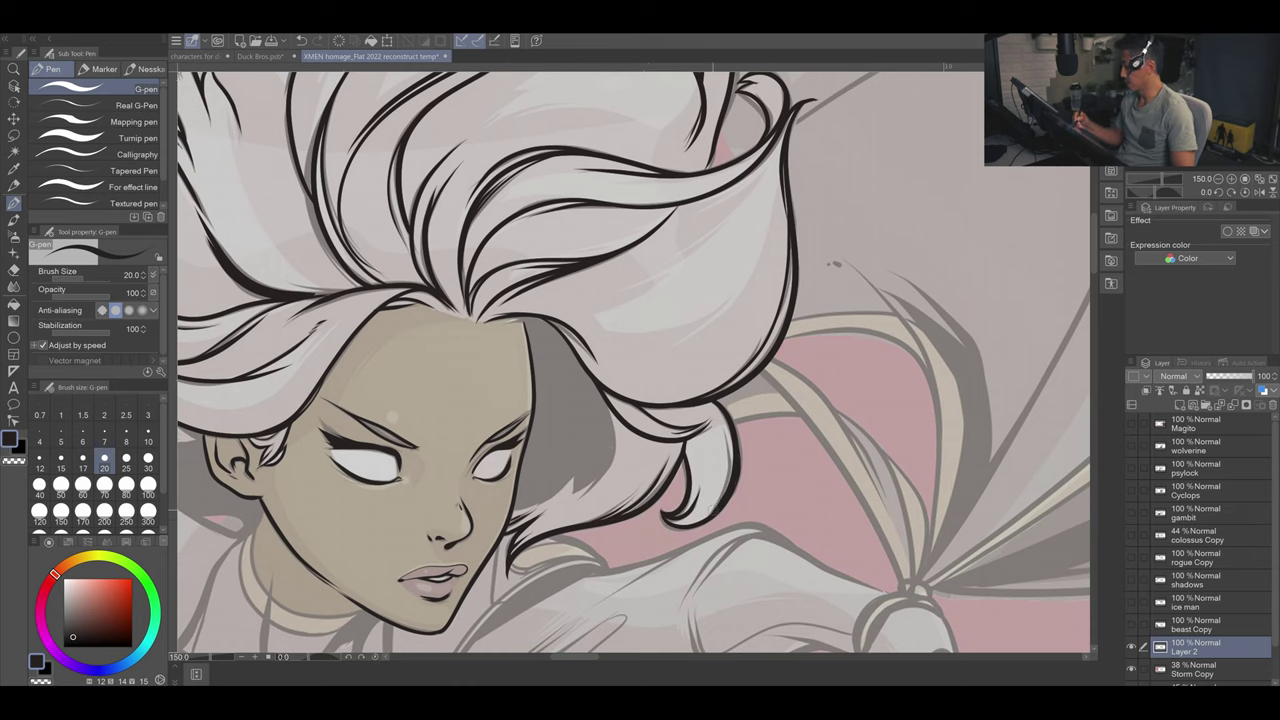
# Step: Outline the tall left hair lock at the top of Storm's head
pyautogui.scroll(2, 633, 360)
pyautogui.scroll(-5, 633, 360)
pyautogui.scroll(4, 633, 360)
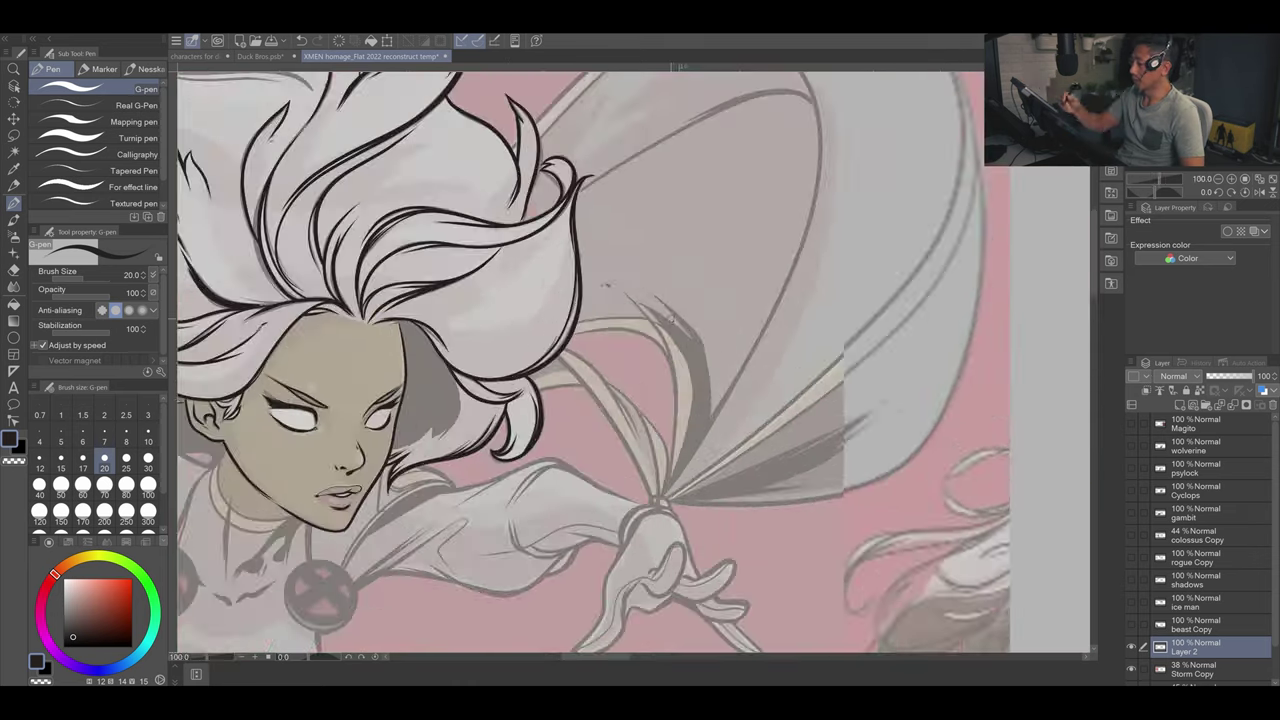
pyautogui.moveTo(450, 280); pyautogui.dragTo(820, 600)
pyautogui.moveTo(410, 228)
pyautogui.mouseDown()
pyautogui.moveTo(345, 470)
pyautogui.moveTo(380, 412)
pyautogui.mouseUp()
pyautogui.moveTo(350, 445); pyautogui.dragTo(428, 512)
pyautogui.moveTo(410, 295); pyautogui.dragTo(390, 440)
pyautogui.moveTo(415, 440); pyautogui.dragTo(522, 440)
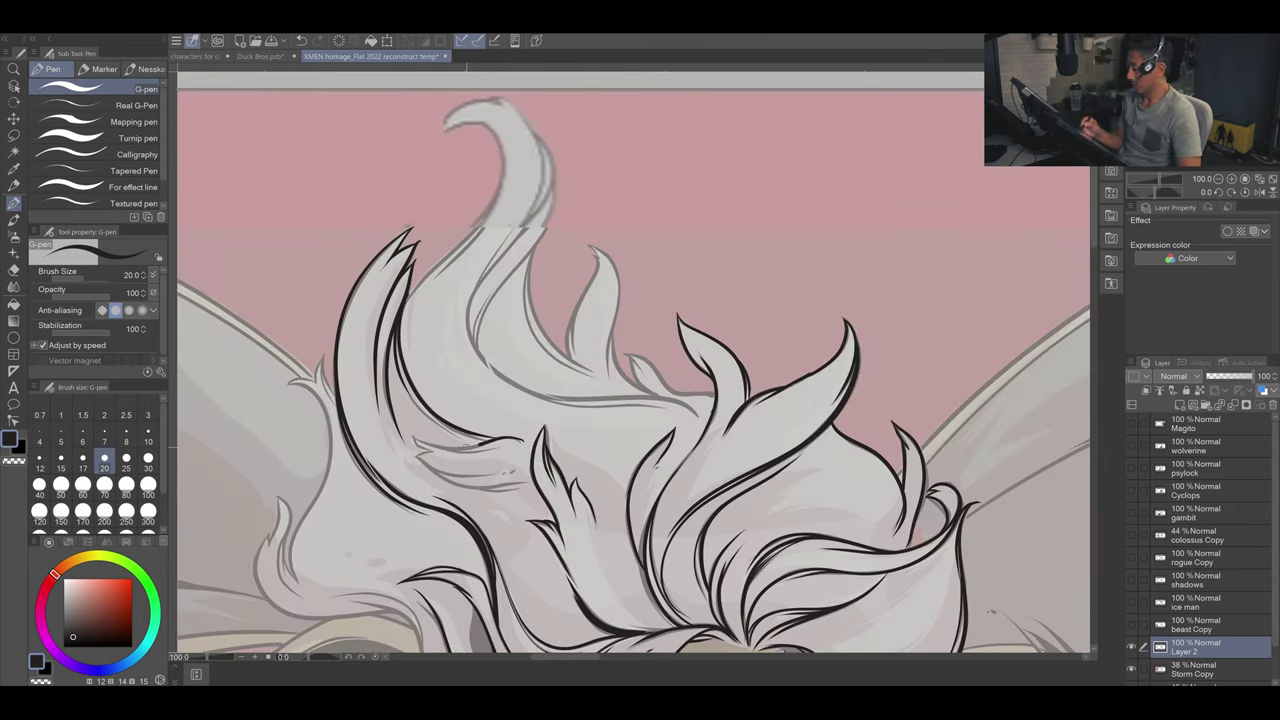
# Step: Ink the big top hair curl and the small flame lock's left edge
pyautogui.moveTo(450, 280); pyautogui.dragTo(422, 384)
pyautogui.moveTo(415, 235); pyautogui.dragTo(462, 318)
pyautogui.moveTo(476, 198); pyautogui.dragTo(506, 370)
pyautogui.moveTo(500, 290); pyautogui.dragTo(440, 486)
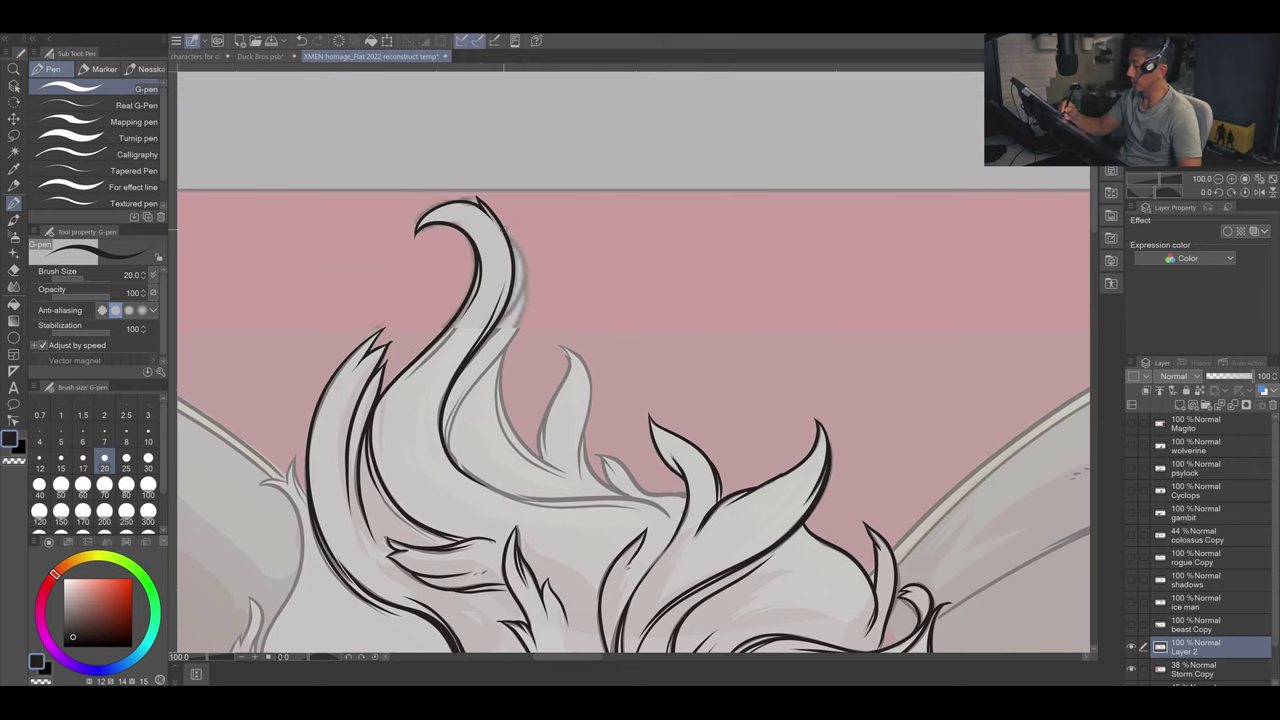
pyautogui.moveTo(505, 230); pyautogui.dragTo(525, 350)
pyautogui.moveTo(505, 345); pyautogui.dragTo(446, 458)
pyautogui.moveTo(497, 378); pyautogui.dragTo(572, 470)
pyautogui.moveTo(540, 455); pyautogui.dragTo(567, 356)
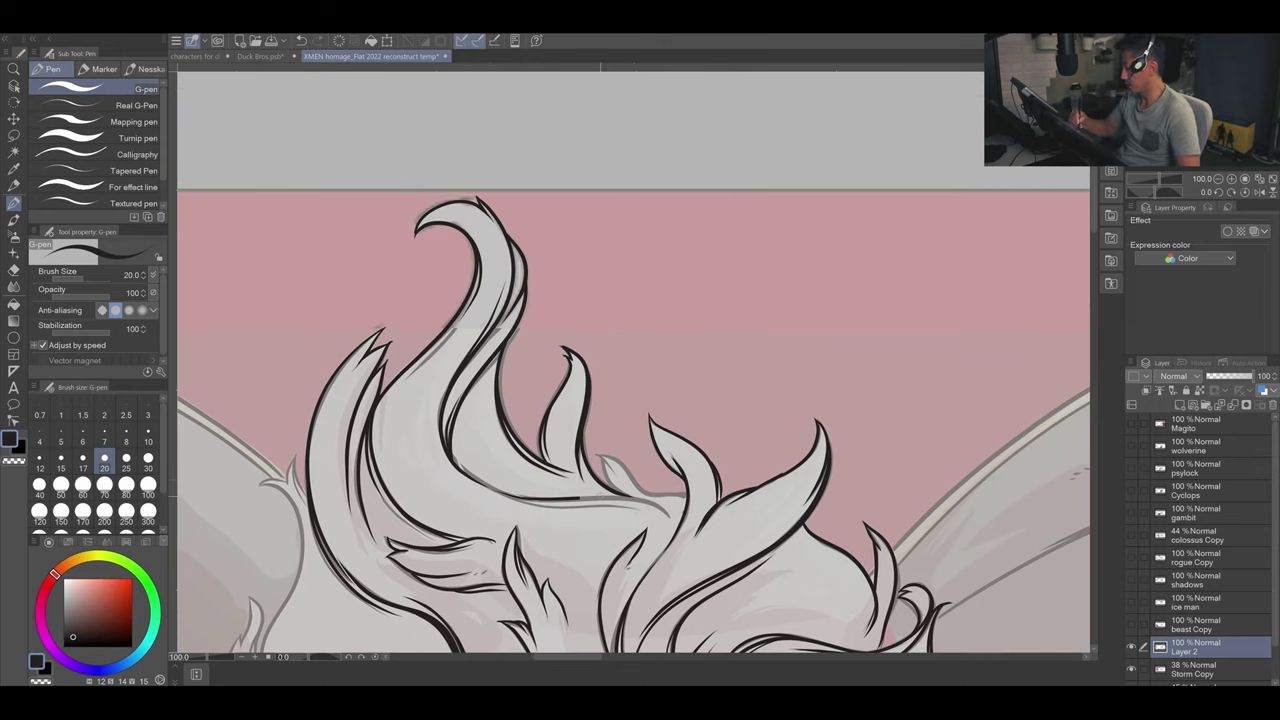
# Step: Touch up the lower-left hair lock, then zoom out to 12.5% to review the figure
pyautogui.moveTo(450, 400); pyautogui.dragTo(560, 250)
pyautogui.moveTo(408, 284)
pyautogui.mouseDown()
pyautogui.moveTo(395, 330)
pyautogui.moveTo(362, 312)
pyautogui.mouseUp()
pyautogui.moveTo(405, 320); pyautogui.dragTo(365, 515)
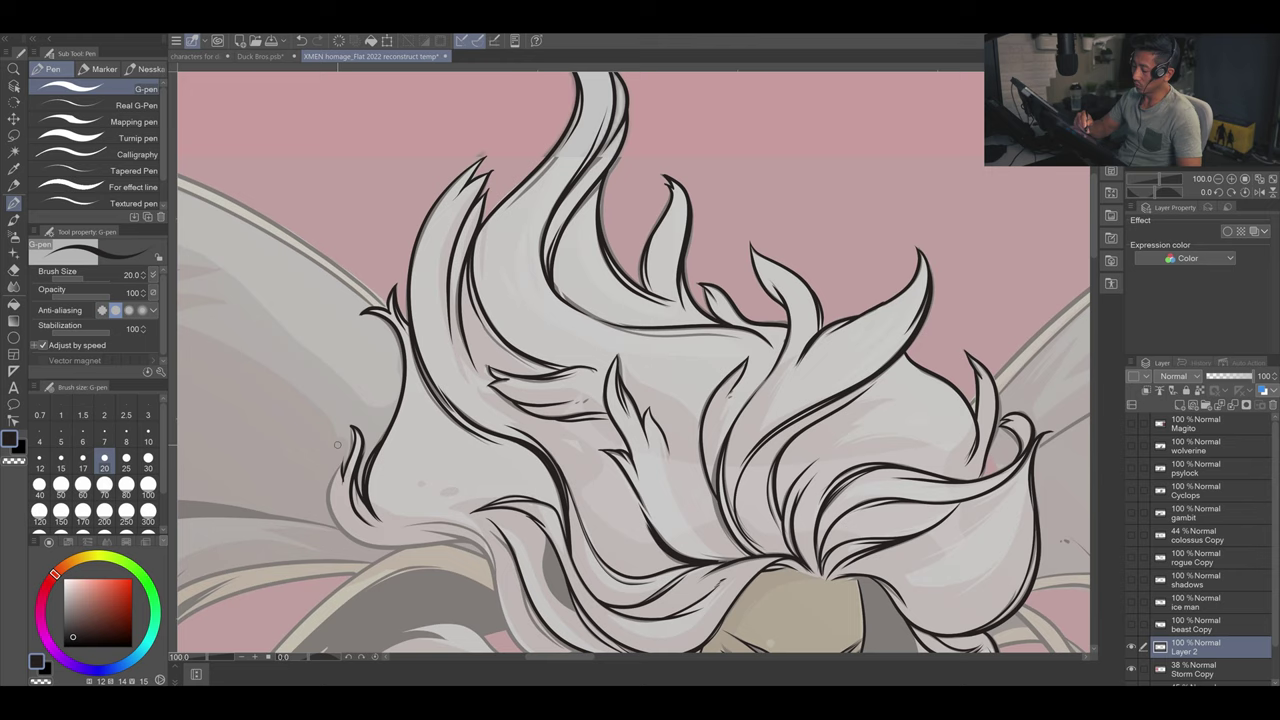
pyautogui.moveTo(338, 446); pyautogui.dragTo(378, 548)
pyautogui.hotkey('ctrl', '-')
pyautogui.moveTo(372, 478); pyautogui.dragTo(300, 340)
pyautogui.hotkey('ctrl', '-')
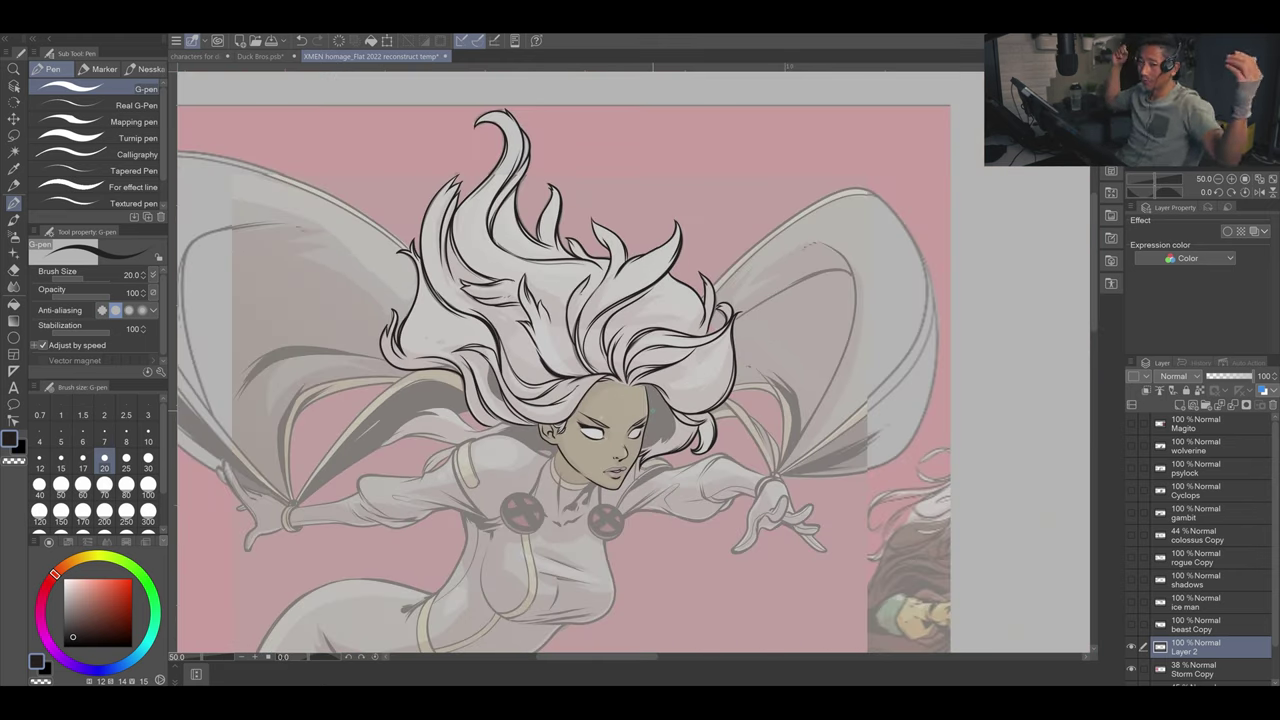
pyautogui.hotkey('ctrl', '-')
pyautogui.hotkey('ctrl', '-')
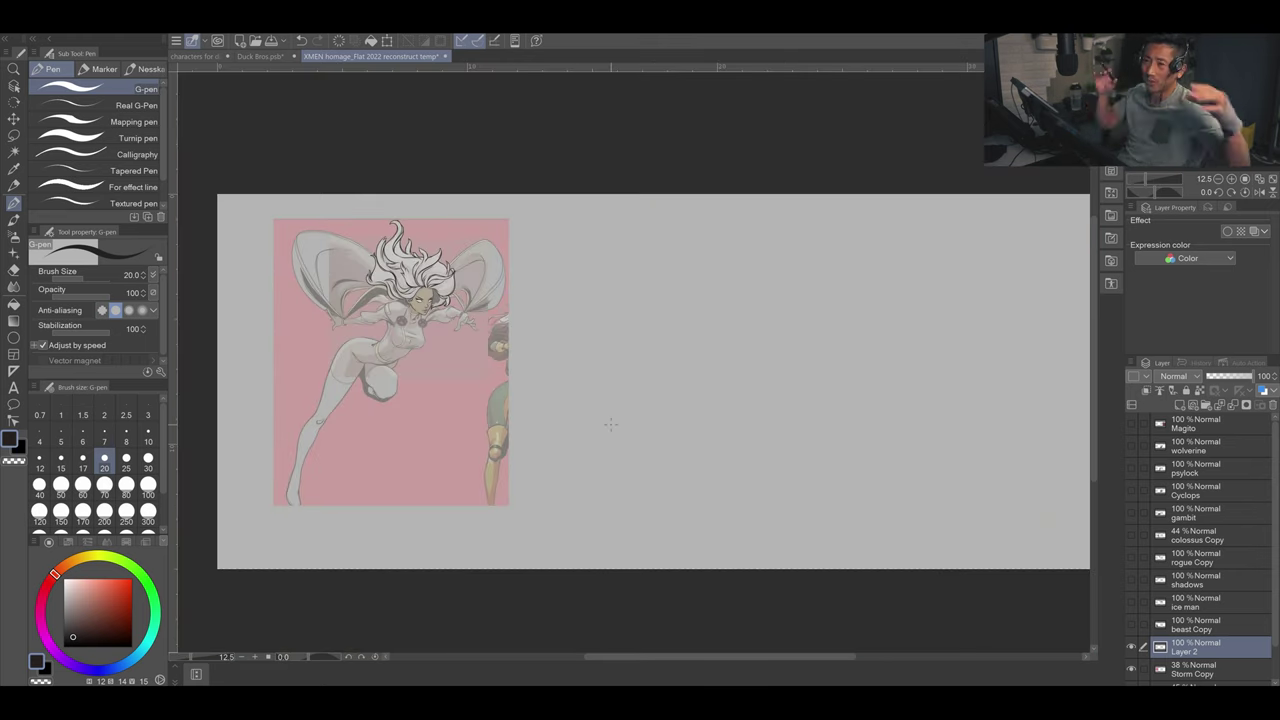
# Step: Add Layer 3 above the colossus Copy sketch and switch to the Darker pencil
pyautogui.keyDown('alt'); pyautogui.click(1133, 627); pyautogui.keyUp('alt')
pyautogui.keyDown('alt'); pyautogui.click(1131, 643); pyautogui.keyUp('alt')
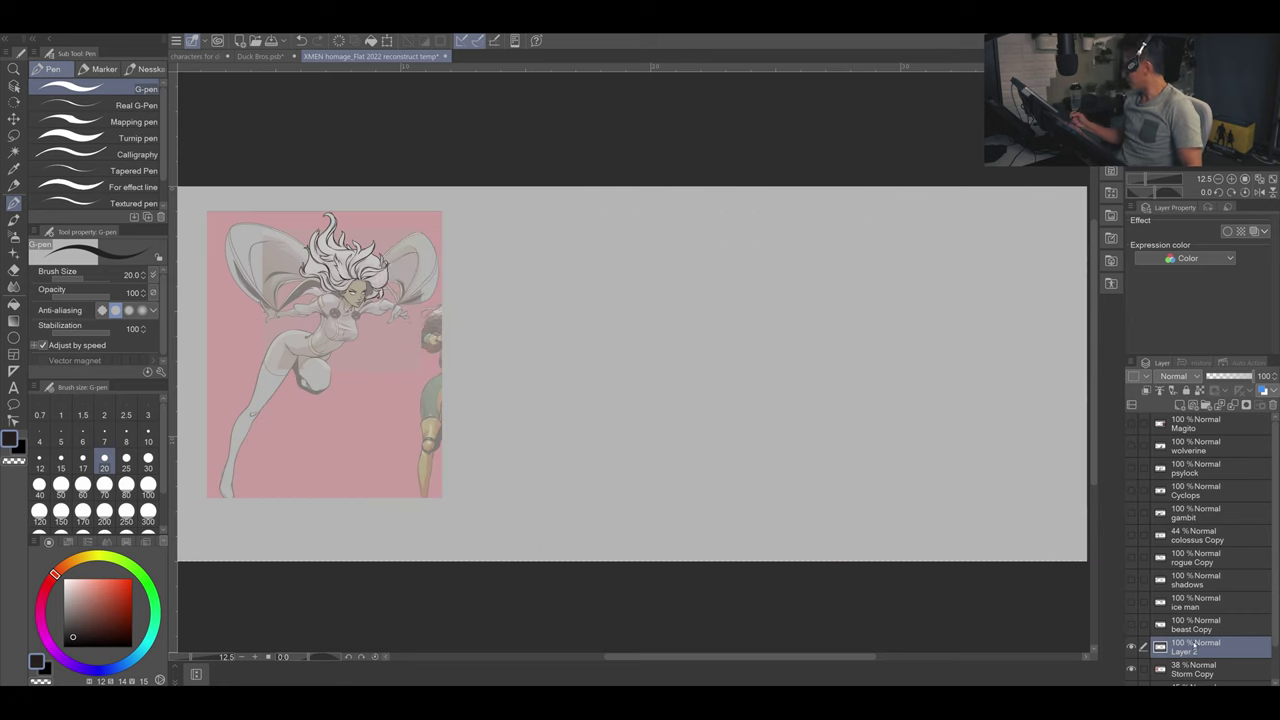
pyautogui.hotkey('ctrl', '+')
pyautogui.press('p')
pyautogui.hotkey('ctrl', 'shift', 'n')
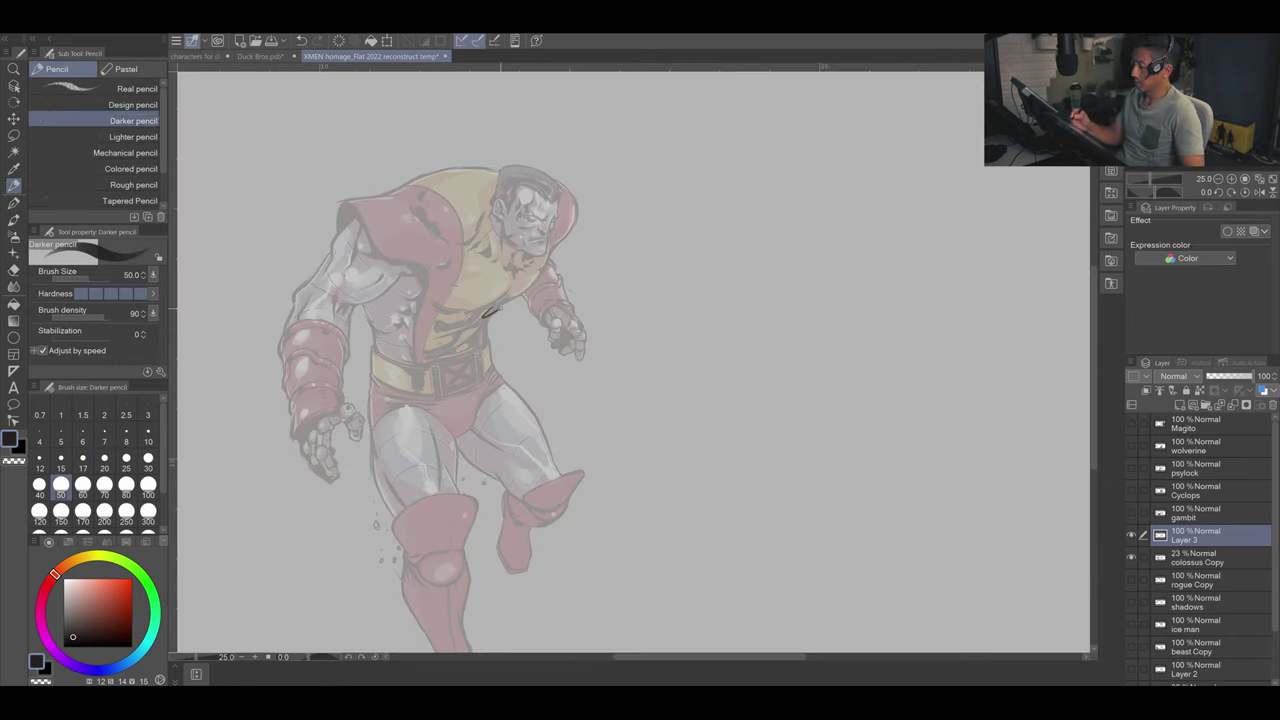
# Step: Sketch Colossus's head, shoulder curve, left arm, chest lines and a circle at his hand
pyautogui.moveTo(450, 216)
pyautogui.mouseDown()
pyautogui.moveTo(487, 172)
pyautogui.moveTo(512, 262)
pyautogui.moveTo(702, 290)
pyautogui.mouseUp()
pyautogui.moveTo(460, 180); pyautogui.dragTo(312, 278)
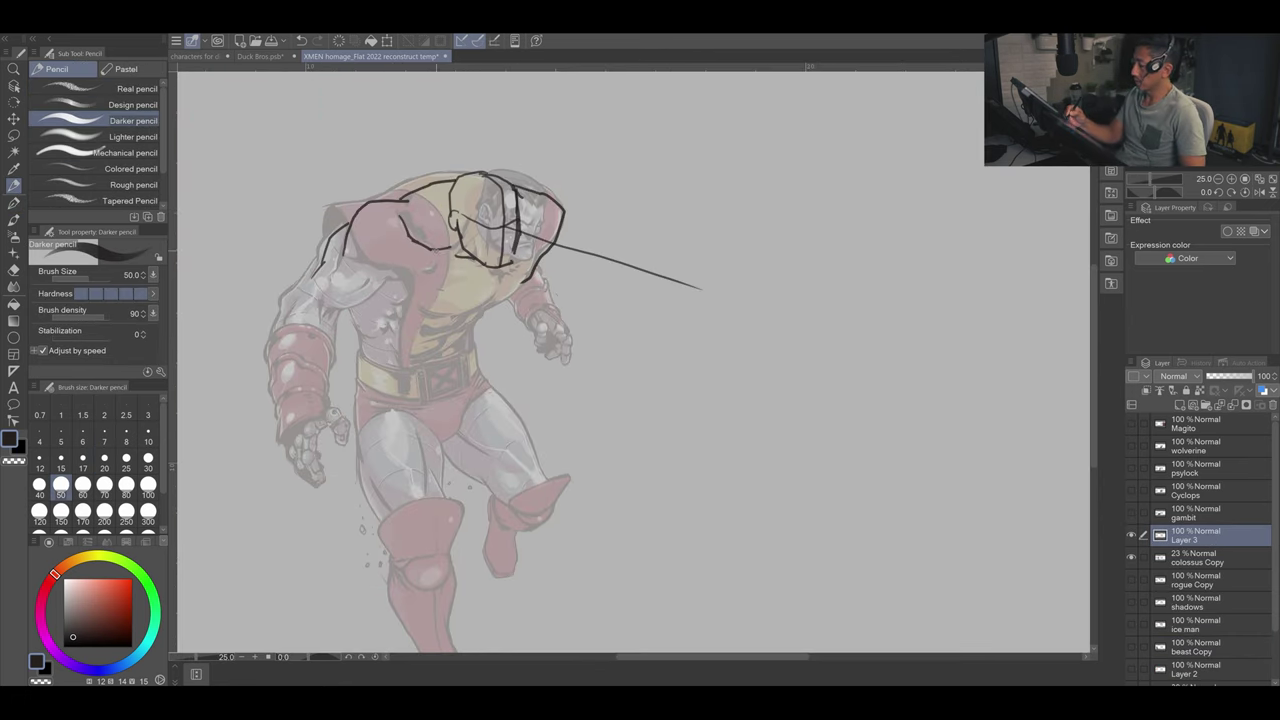
pyautogui.moveTo(352, 222); pyautogui.dragTo(278, 440)
pyautogui.moveTo(390, 278); pyautogui.dragTo(318, 390)
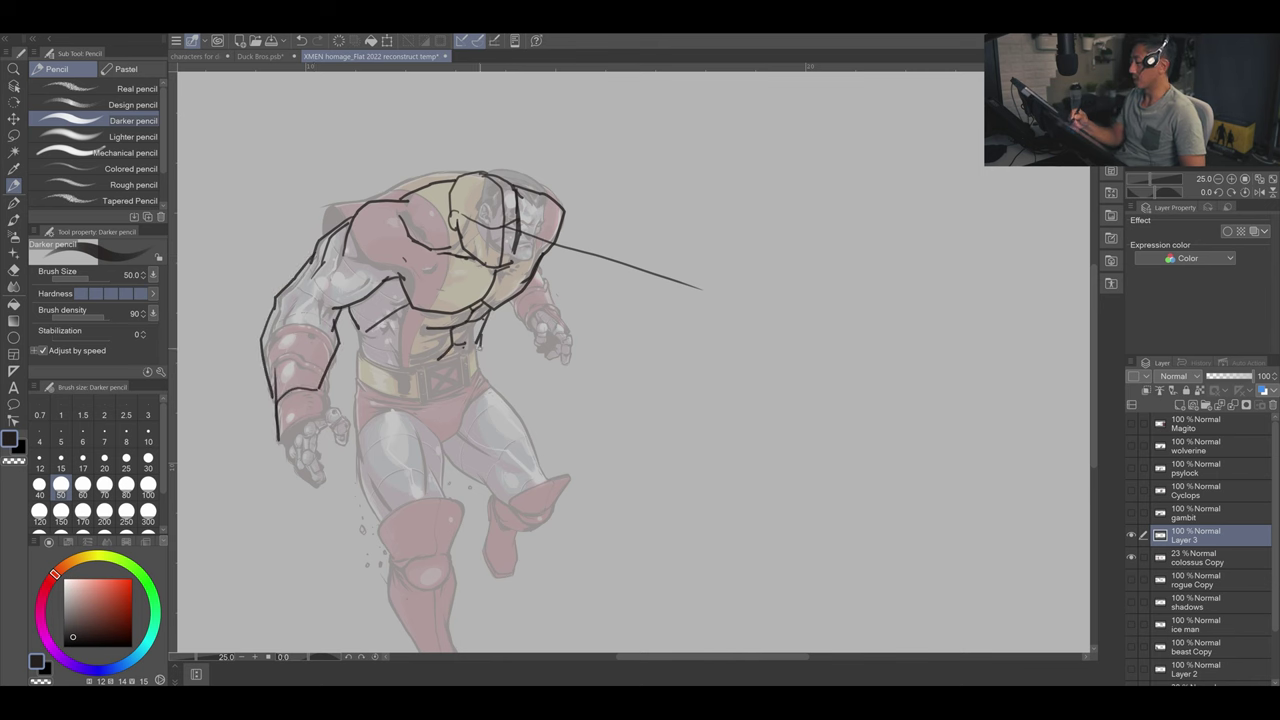
pyautogui.moveTo(352, 310); pyautogui.dragTo(506, 370)
pyautogui.moveTo(540, 190)
pyautogui.mouseDown()
pyautogui.moveTo(590, 300)
pyautogui.moveTo(600, 380)
pyautogui.mouseUp()
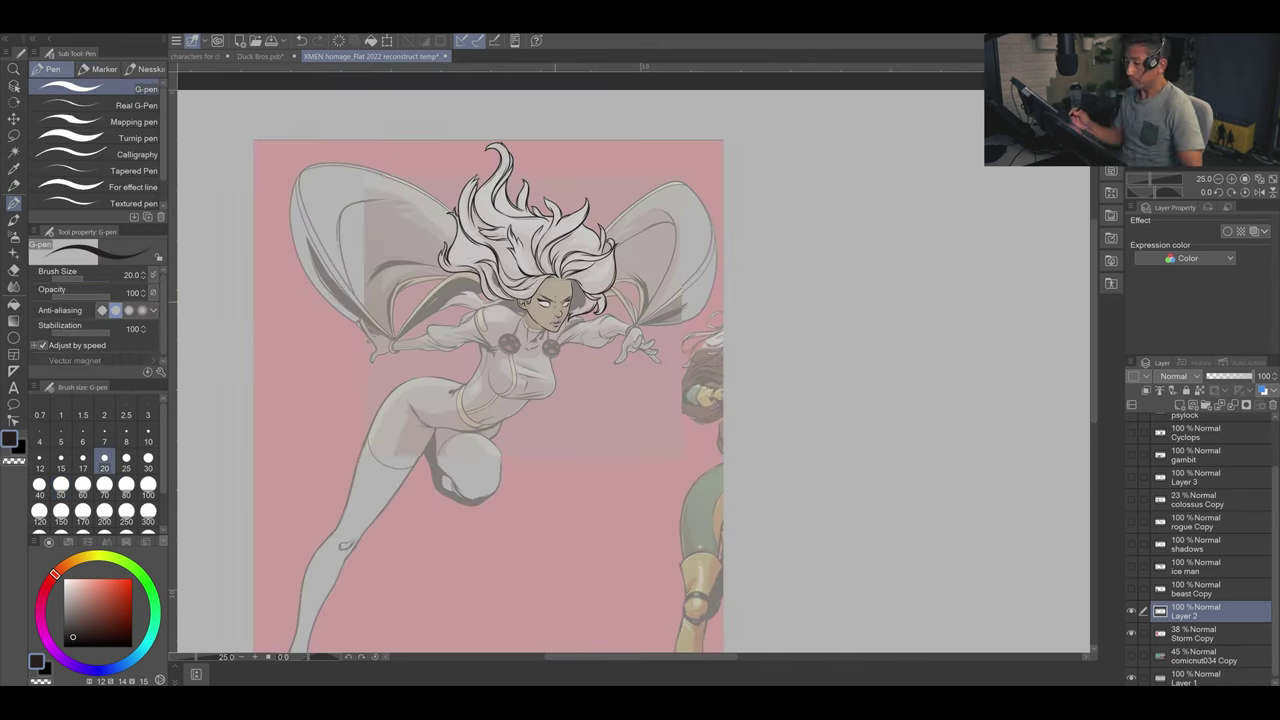
# Step: Ink Storm's collar under the chin, the diagonal chest line and small marks below
pyautogui.scroll(5, 540, 300)
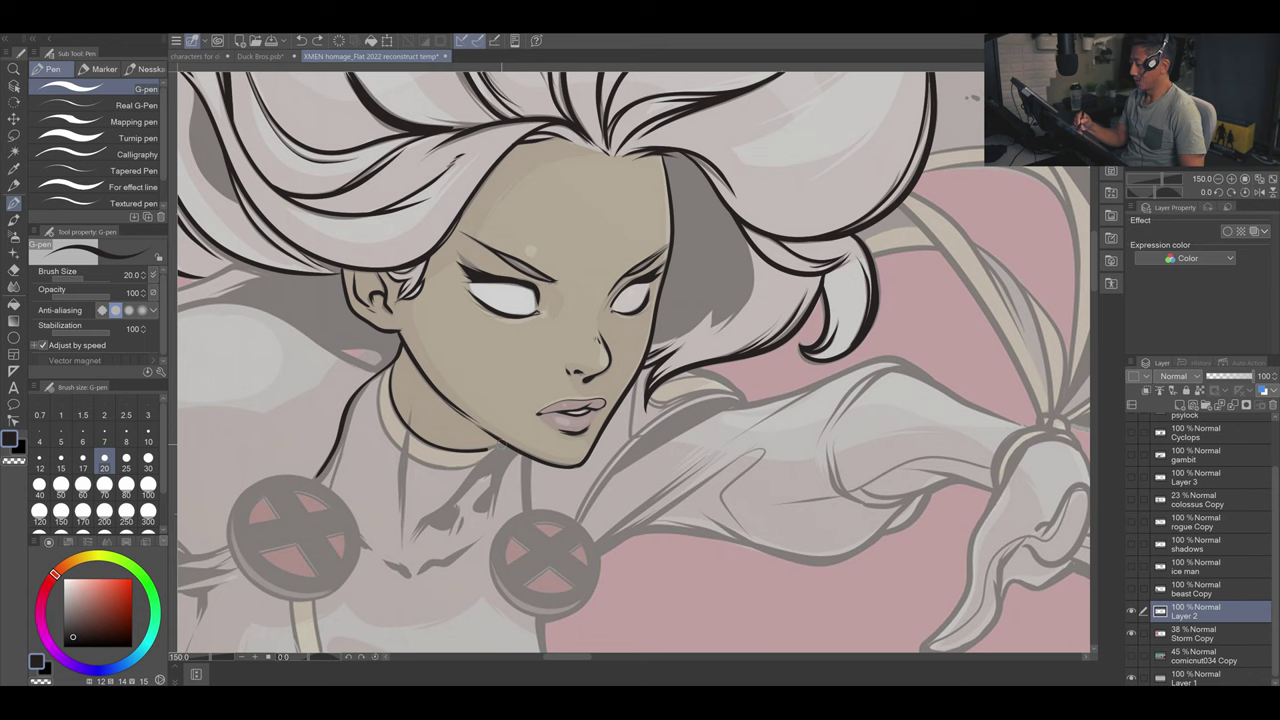
pyautogui.moveTo(380, 372); pyautogui.dragTo(450, 466)
pyautogui.moveTo(502, 446); pyautogui.dragTo(412, 540)
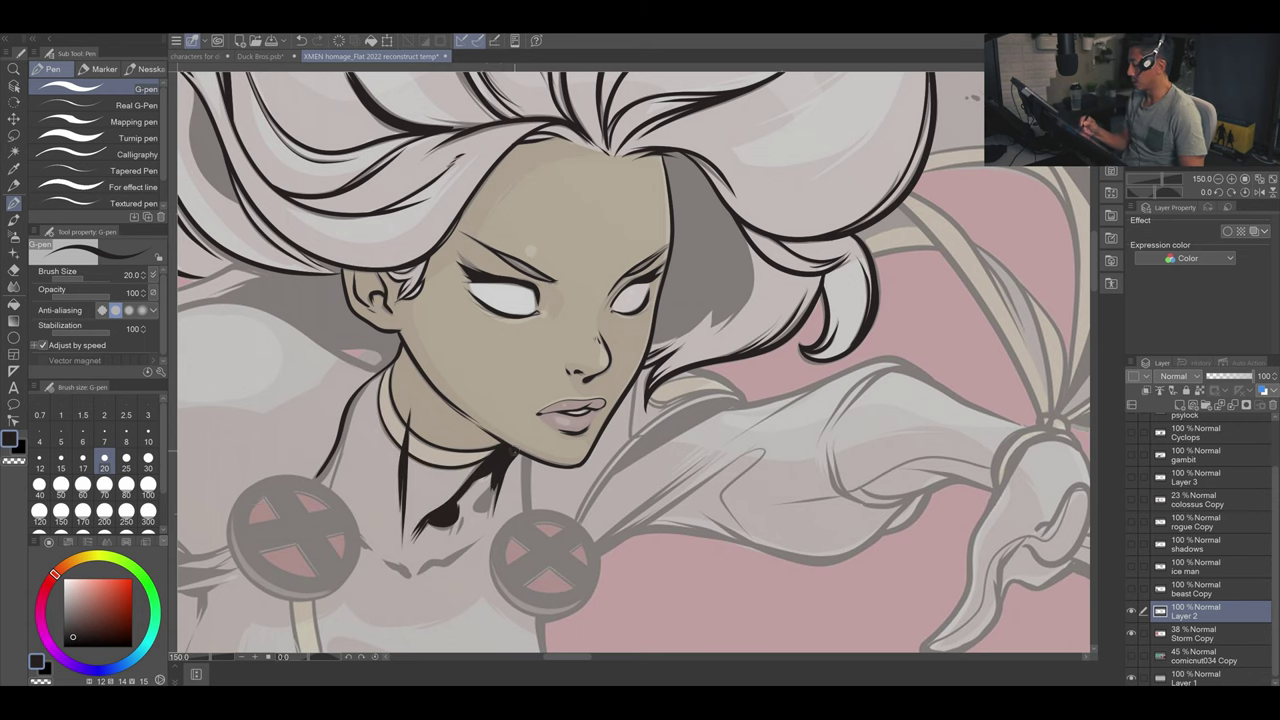
pyautogui.moveTo(500, 400); pyautogui.dragTo(580, 335)
pyautogui.moveTo(466, 494); pyautogui.dragTo(486, 512)
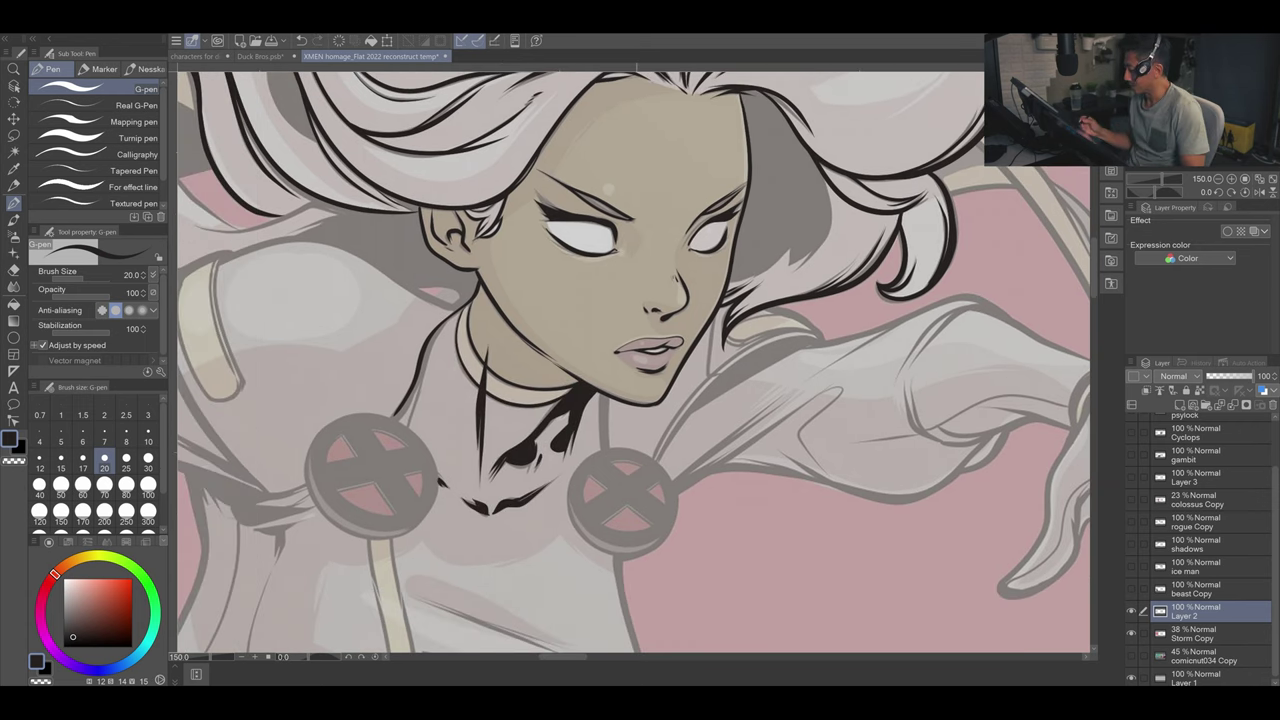
# Step: On a new layer, ink the left X badge as a clean circle with an X
pyautogui.hotkey('ctrl', 'shift', 'n')
pyautogui.moveTo(500, 400); pyautogui.dragTo(532, 360)
pyautogui.moveTo(372, 374); pyautogui.dragTo(455, 462)
pyautogui.moveTo(394, 368); pyautogui.dragTo(466, 452)
pyautogui.moveTo(356, 440)
pyautogui.mouseDown()
pyautogui.moveTo(460, 410)
pyautogui.moveTo(502, 414)
pyautogui.mouseUp()
pyautogui.hotkey('ctrl', 'z')
pyautogui.moveTo(372, 400); pyautogui.dragTo(470, 480)
pyautogui.moveTo(420, 386)
pyautogui.mouseDown()
pyautogui.moveTo(360, 495)
pyautogui.moveTo(360, 470)
pyautogui.mouseUp()
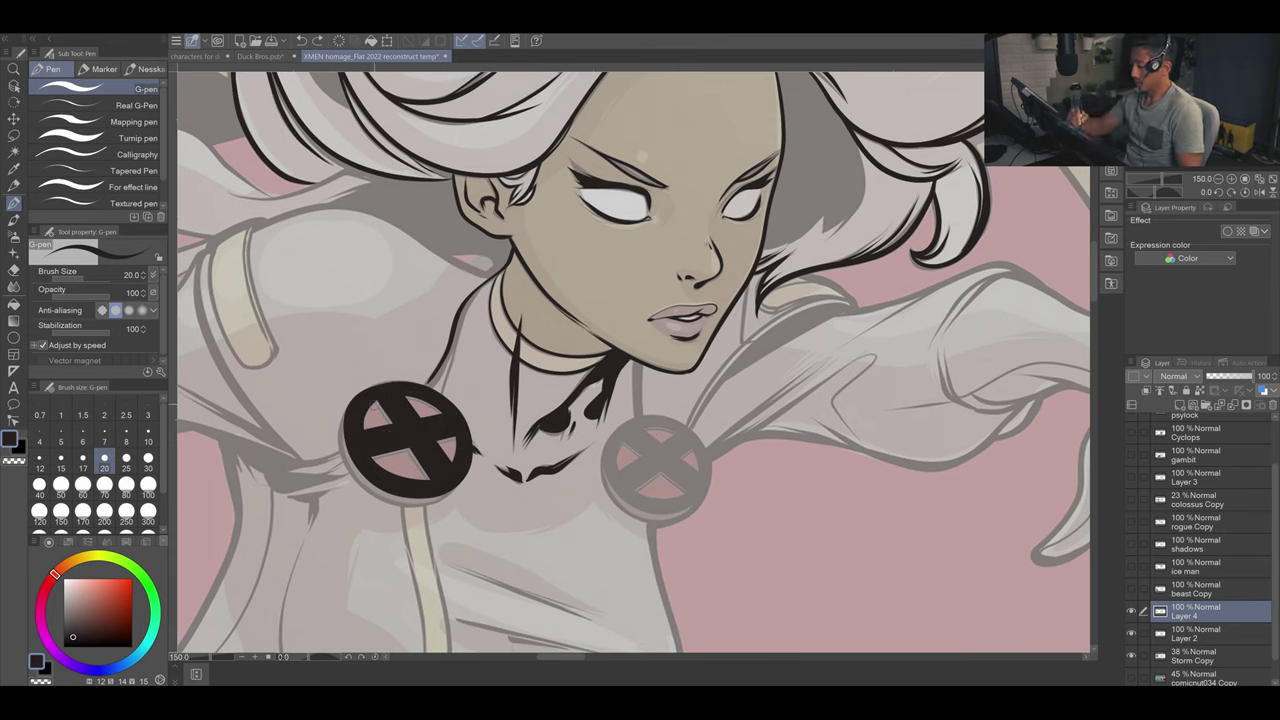
# Step: Duplicate the left badge, move, rotate and scale it onto the right emblem, then resume G-pen on Layer 2
pyautogui.press('e')
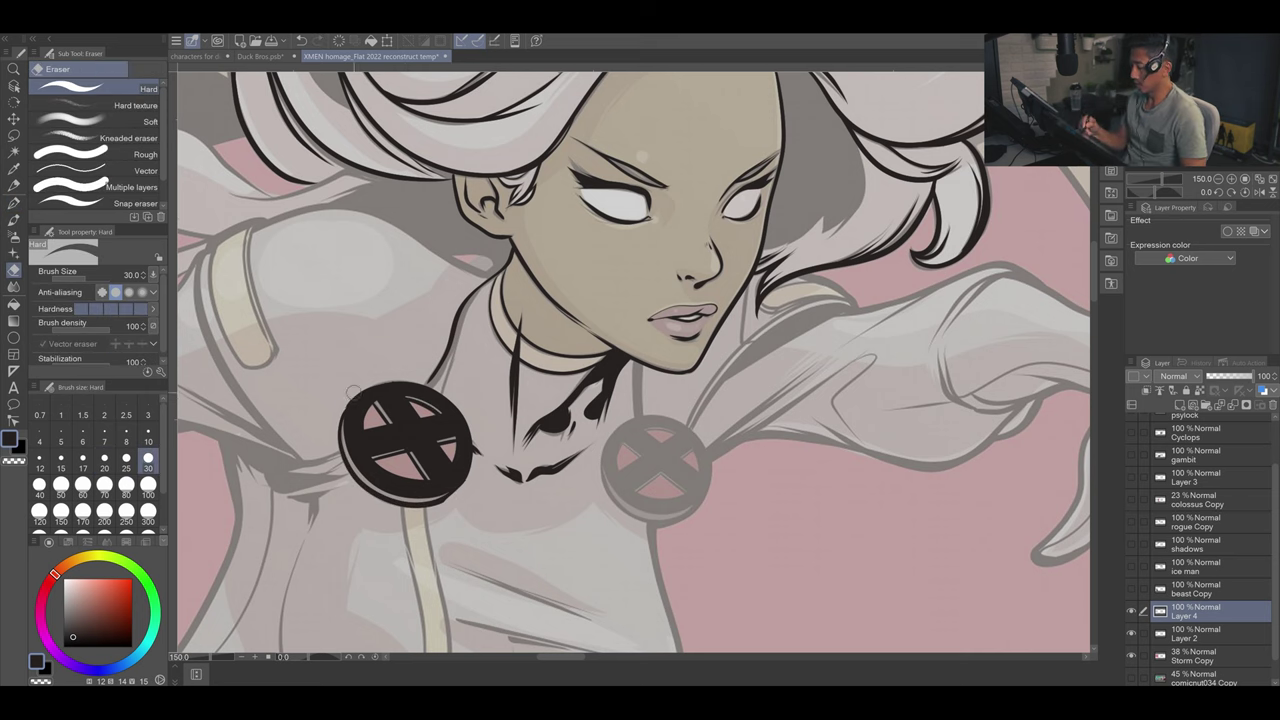
pyautogui.hotkey('ctrl', 'c')
pyautogui.hotkey('ctrl', 'v')
pyautogui.hotkey('ctrl', 't')
pyautogui.moveTo(405, 445); pyautogui.dragTo(543, 528)
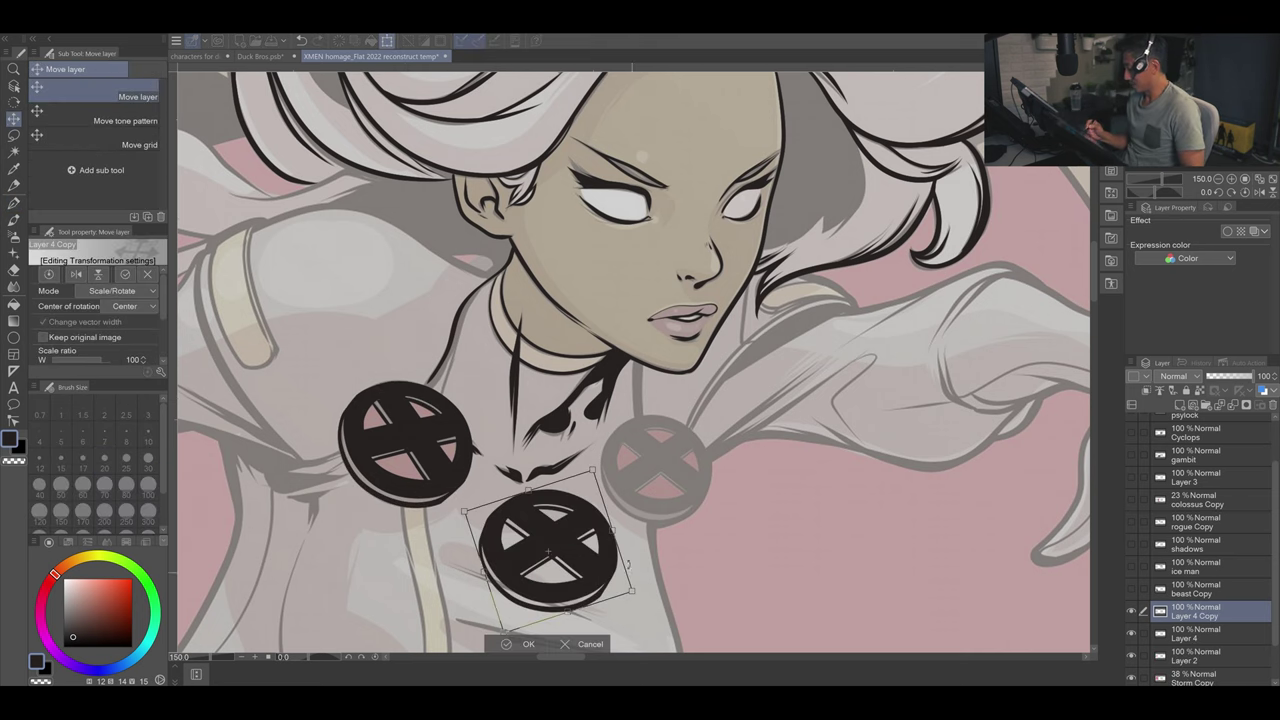
pyautogui.moveTo(590, 600); pyautogui.dragTo(673, 502)
pyautogui.press('Return')
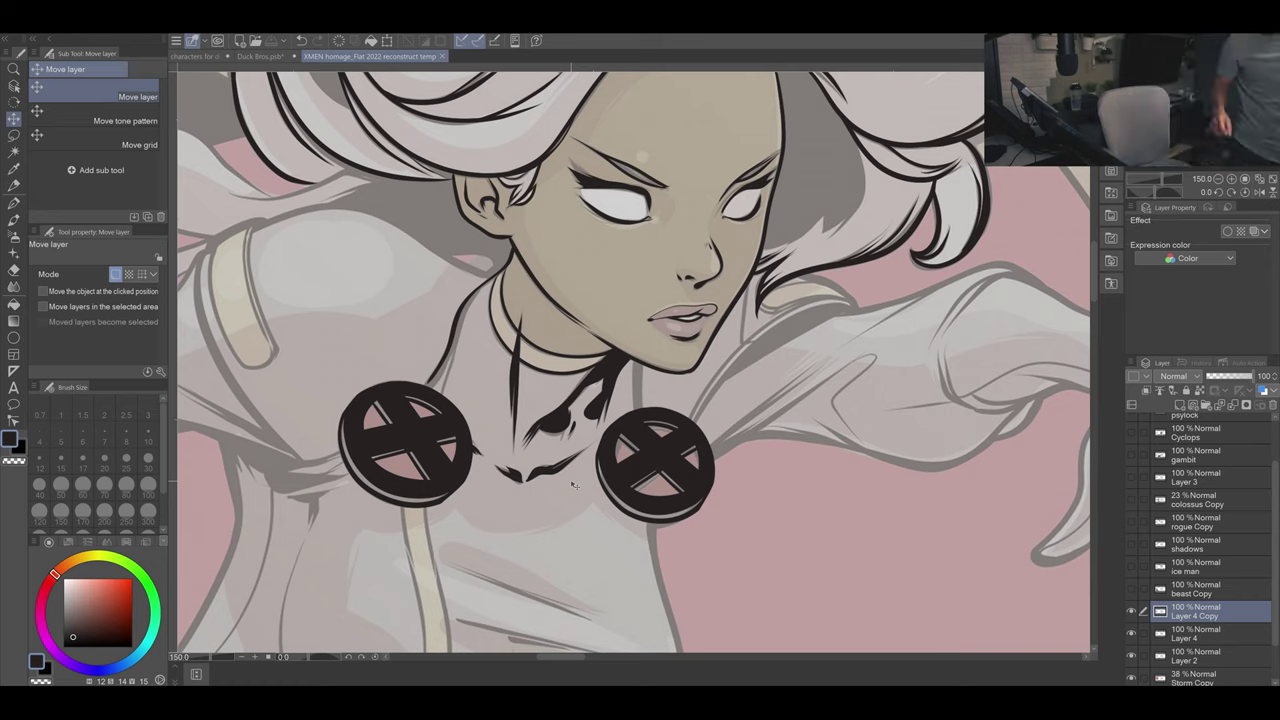
pyautogui.press('p')
pyautogui.click(1200, 633)
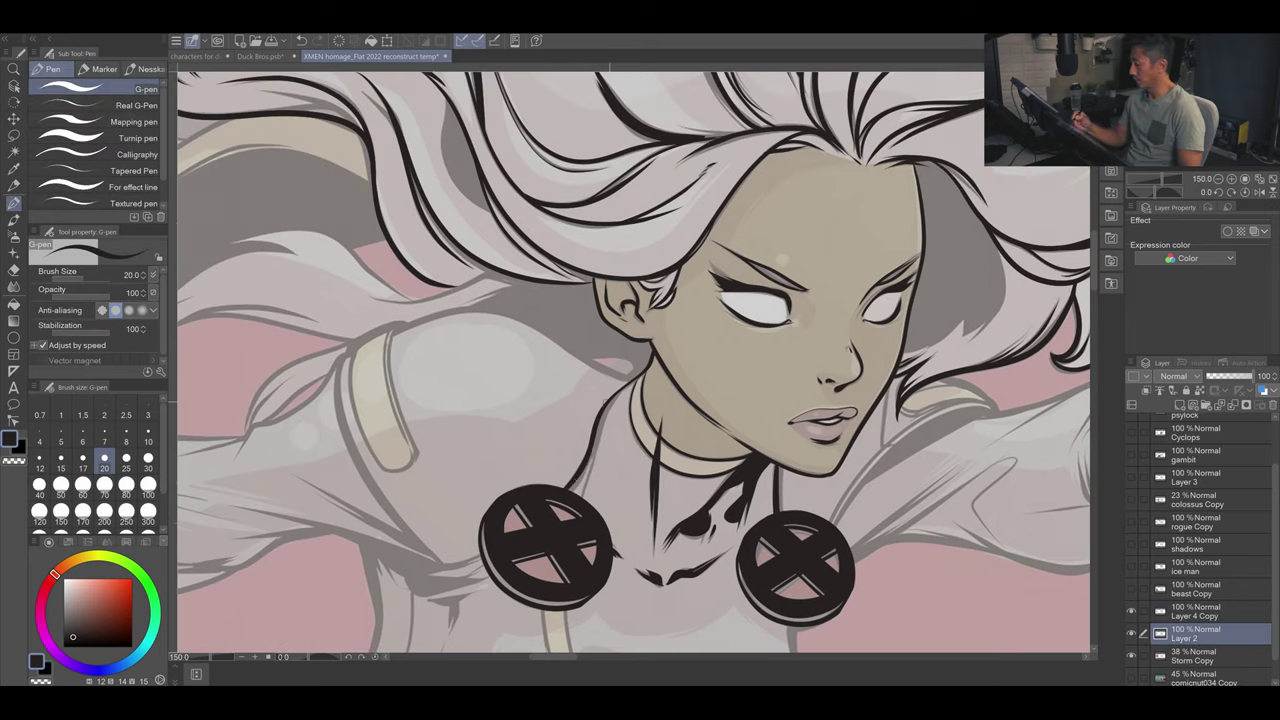
# Step: Ink the shoulder strap, the shoulder curve toward the emblem and the arm's edges
pyautogui.moveTo(607, 456)
pyautogui.mouseDown()
pyautogui.moveTo(648, 505)
pyautogui.moveTo(666, 452)
pyautogui.mouseUp()
pyautogui.moveTo(497, 348); pyautogui.dragTo(515, 482)
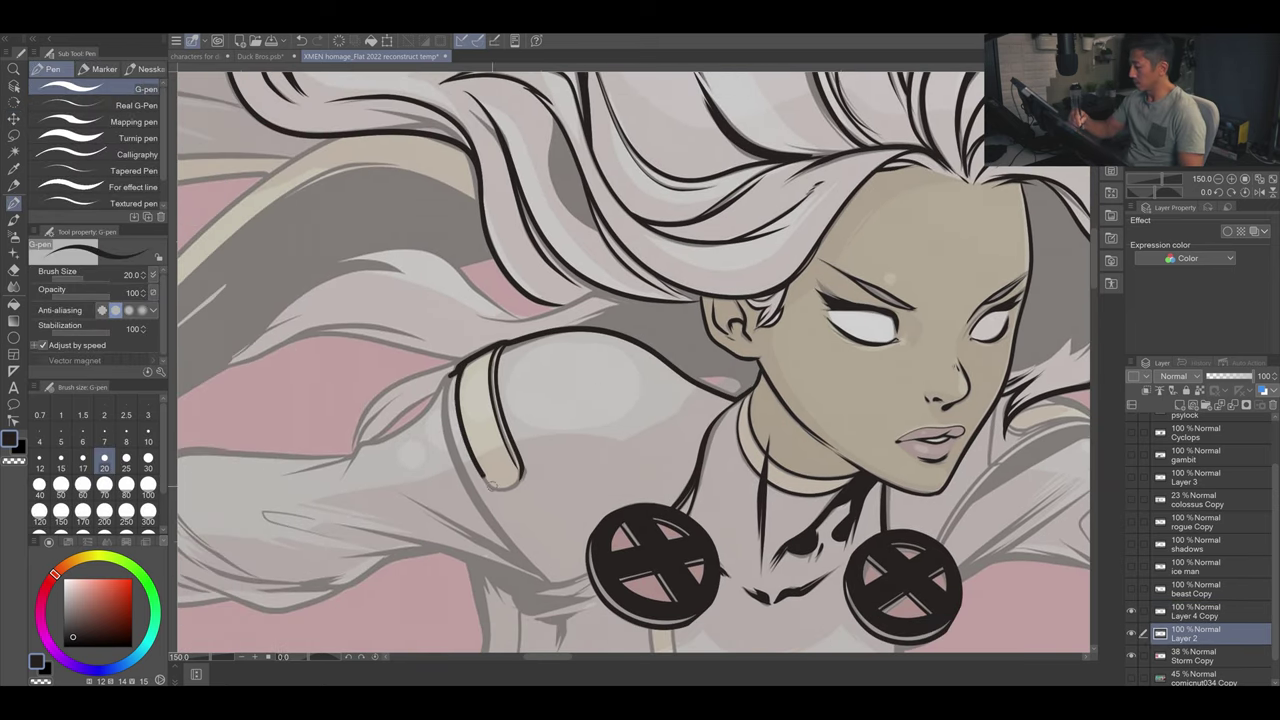
pyautogui.moveTo(445, 378)
pyautogui.mouseDown()
pyautogui.moveTo(561, 553)
pyautogui.moveTo(796, 514)
pyautogui.moveTo(480, 430)
pyautogui.moveTo(528, 534)
pyautogui.mouseUp()
pyautogui.moveTo(484, 554); pyautogui.dragTo(726, 504)
pyautogui.moveTo(610, 486)
pyautogui.mouseDown()
pyautogui.moveTo(396, 461)
pyautogui.moveTo(580, 508)
pyautogui.moveTo(580, 480)
pyautogui.mouseUp()
pyautogui.moveTo(630, 505); pyautogui.dragTo(524, 478)
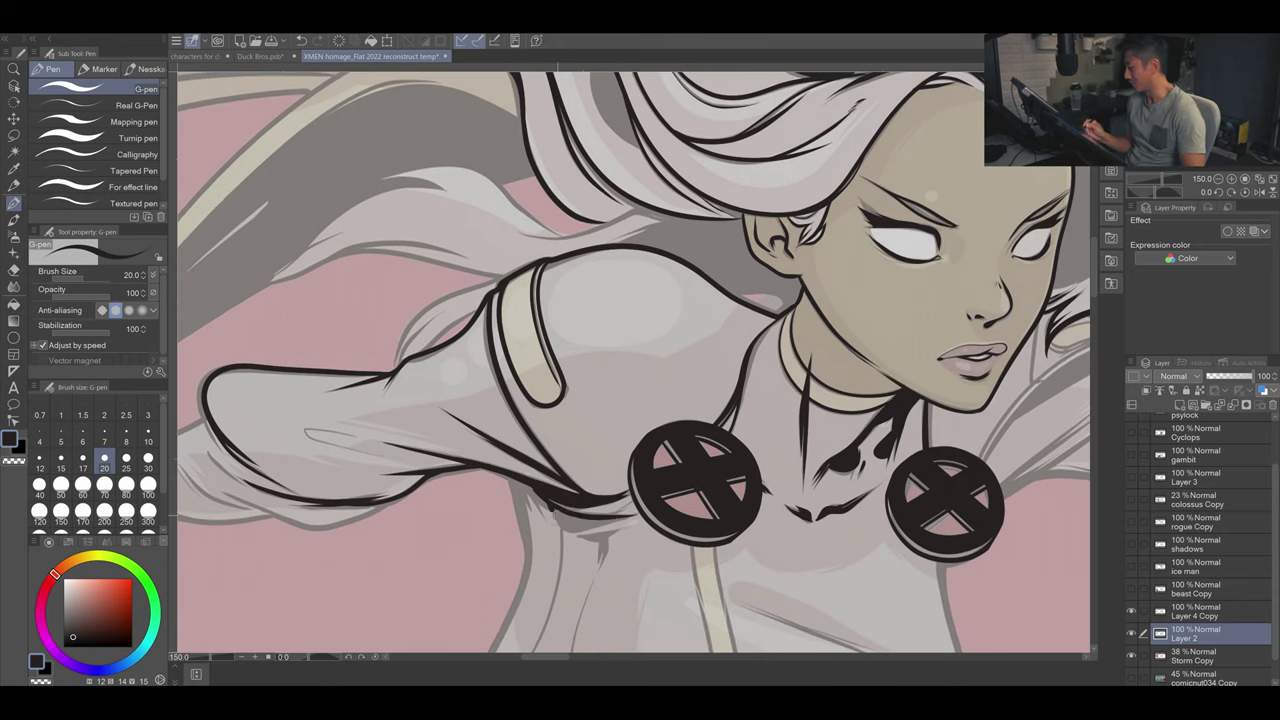
# Step: Ink short detail lines on the forearm, near the cuff and around the elbow
pyautogui.moveTo(600, 500); pyautogui.dragTo(591, 420)
pyautogui.moveTo(548, 436)
pyautogui.mouseDown()
pyautogui.moveTo(608, 458)
pyautogui.moveTo(584, 486)
pyautogui.mouseUp()
pyautogui.moveTo(480, 430); pyautogui.dragTo(694, 464)
pyautogui.moveTo(436, 492); pyautogui.dragTo(608, 454)
pyautogui.moveTo(500, 450); pyautogui.dragTo(700, 470)
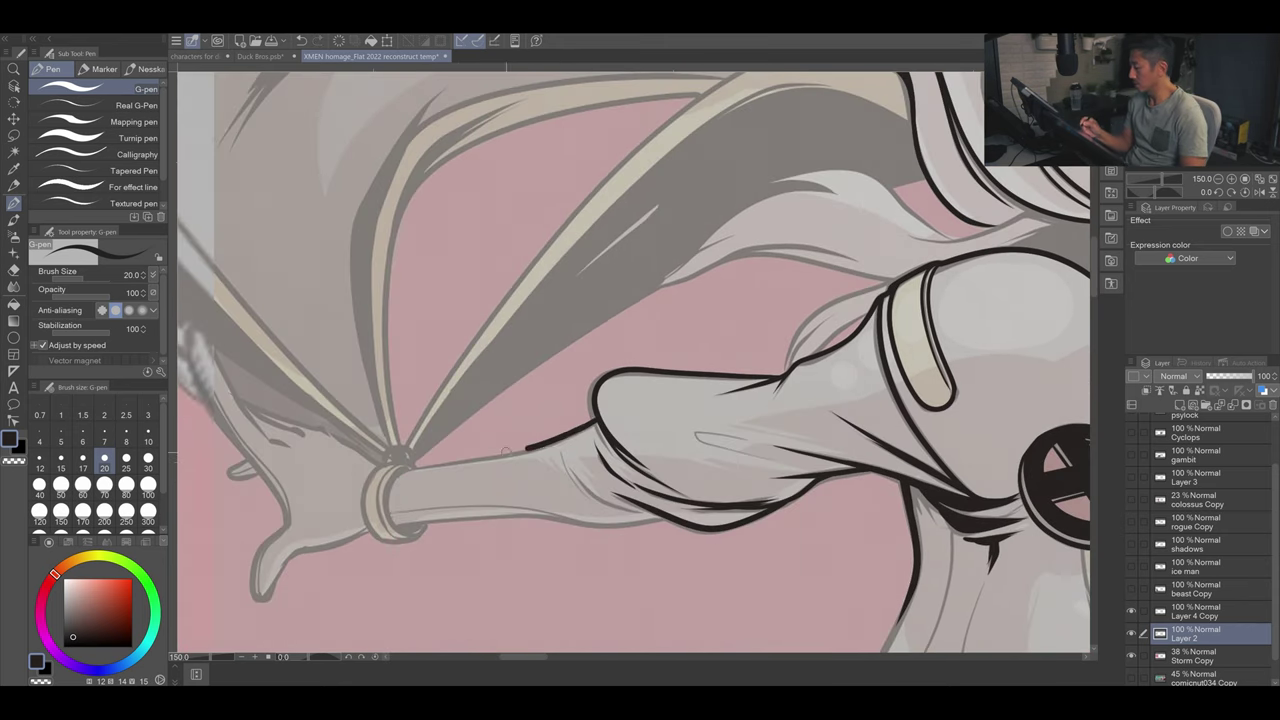
pyautogui.moveTo(386, 528)
pyautogui.mouseDown()
pyautogui.moveTo(532, 446)
pyautogui.moveTo(668, 514)
pyautogui.mouseUp()
pyautogui.moveTo(616, 506); pyautogui.dragTo(572, 472)
pyautogui.moveTo(392, 514); pyautogui.dragTo(528, 508)
pyautogui.moveTo(598, 502); pyautogui.dragTo(562, 456)
pyautogui.moveTo(600, 450); pyautogui.dragTo(650, 462)
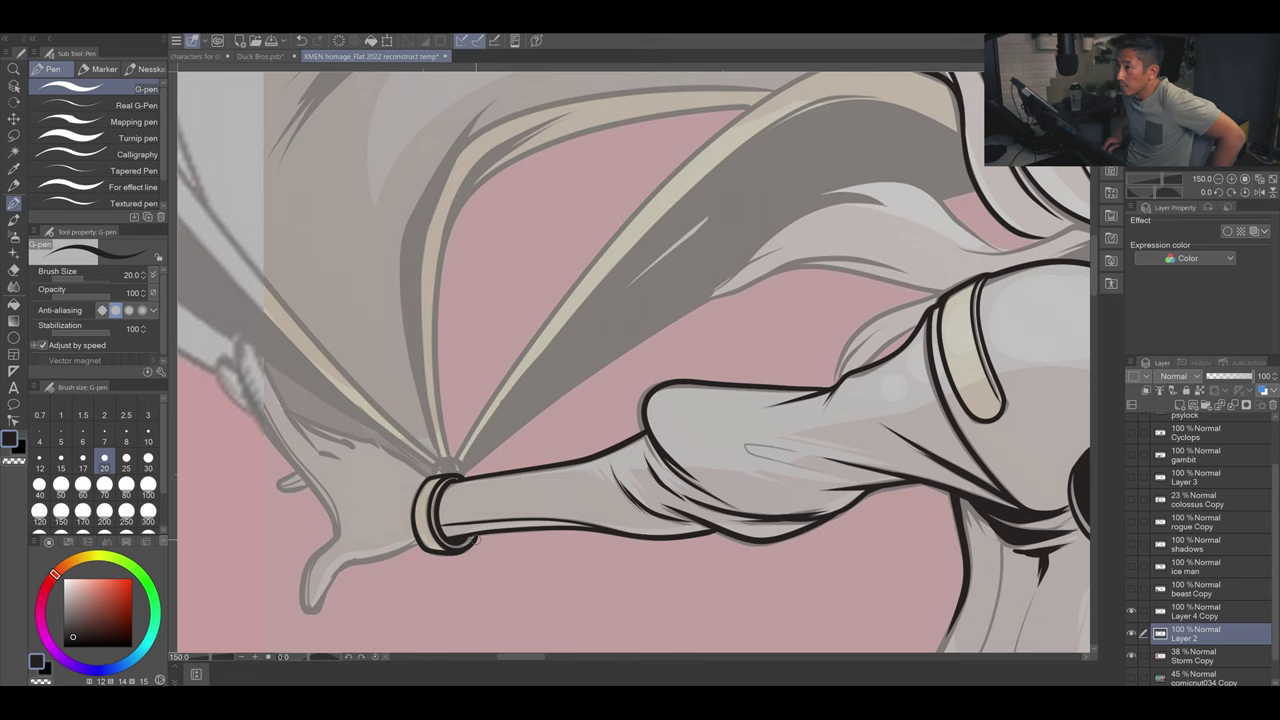
# Step: Ink the wrist cuff ring and outline the first hand and its fingers
pyautogui.moveTo(640, 360); pyautogui.dragTo(642, 376)
pyautogui.moveTo(436, 478)
pyautogui.mouseDown()
pyautogui.moveTo(446, 494)
pyautogui.moveTo(464, 490)
pyautogui.mouseUp()
pyautogui.moveTo(640, 376); pyautogui.dragTo(690, 356)
pyautogui.moveTo(470, 516); pyautogui.dragTo(360, 590)
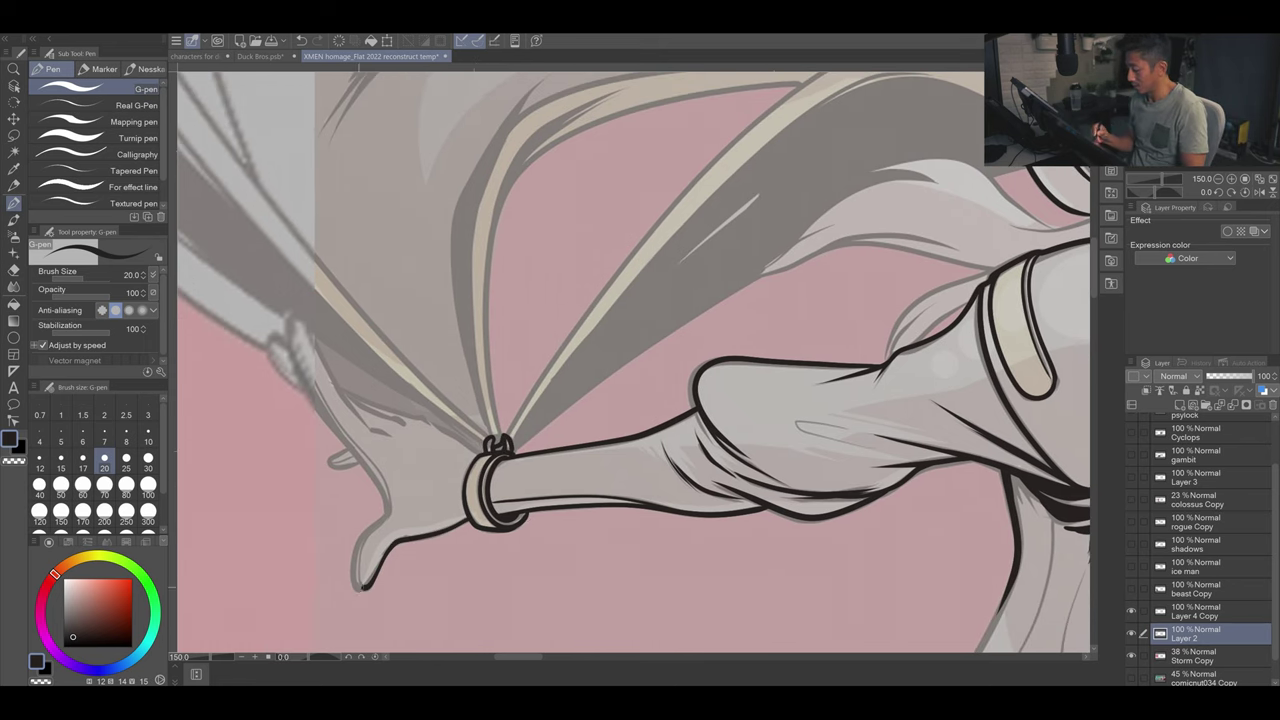
pyautogui.moveTo(390, 500); pyautogui.dragTo(354, 592)
pyautogui.moveTo(290, 318); pyautogui.dragTo(388, 510)
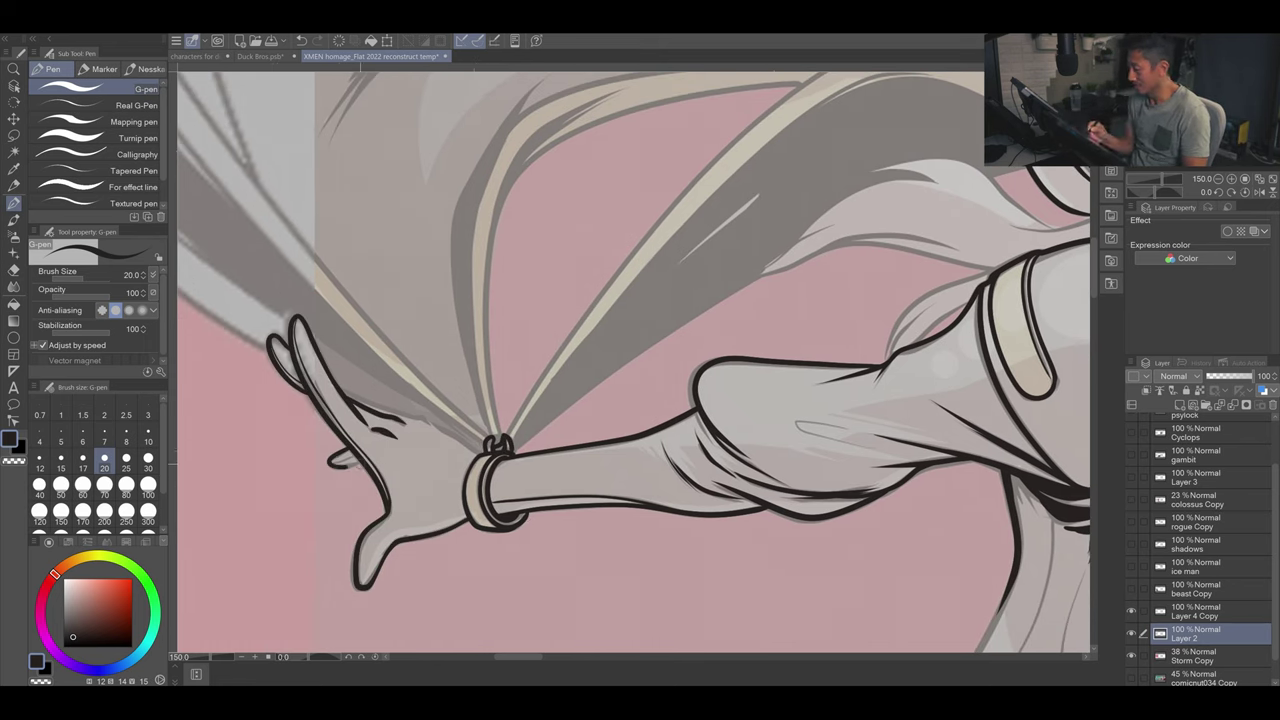
# Step: Ink several flowing strands of Storm's hair
pyautogui.moveTo(800, 300); pyautogui.dragTo(318, 510)
pyautogui.moveTo(452, 410); pyautogui.dragTo(650, 340)
pyautogui.moveTo(610, 395); pyautogui.dragTo(690, 418)
pyautogui.moveTo(462, 340); pyautogui.dragTo(370, 374)
pyautogui.moveTo(496, 372); pyautogui.dragTo(272, 456)
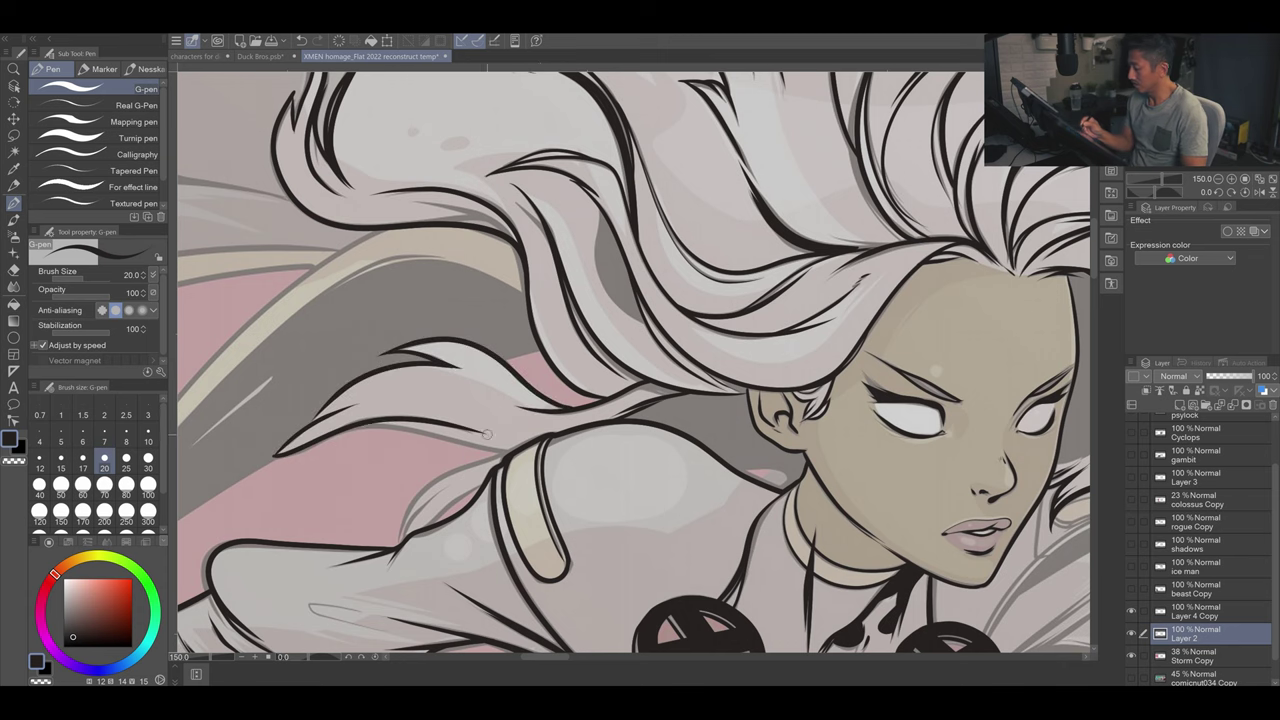
pyautogui.moveTo(600, 400); pyautogui.dragTo(662, 340)
pyautogui.moveTo(900, 400)
pyautogui.mouseDown()
pyautogui.moveTo(519, 406)
pyautogui.moveTo(531, 320)
pyautogui.moveTo(295, 310)
pyautogui.mouseUp()
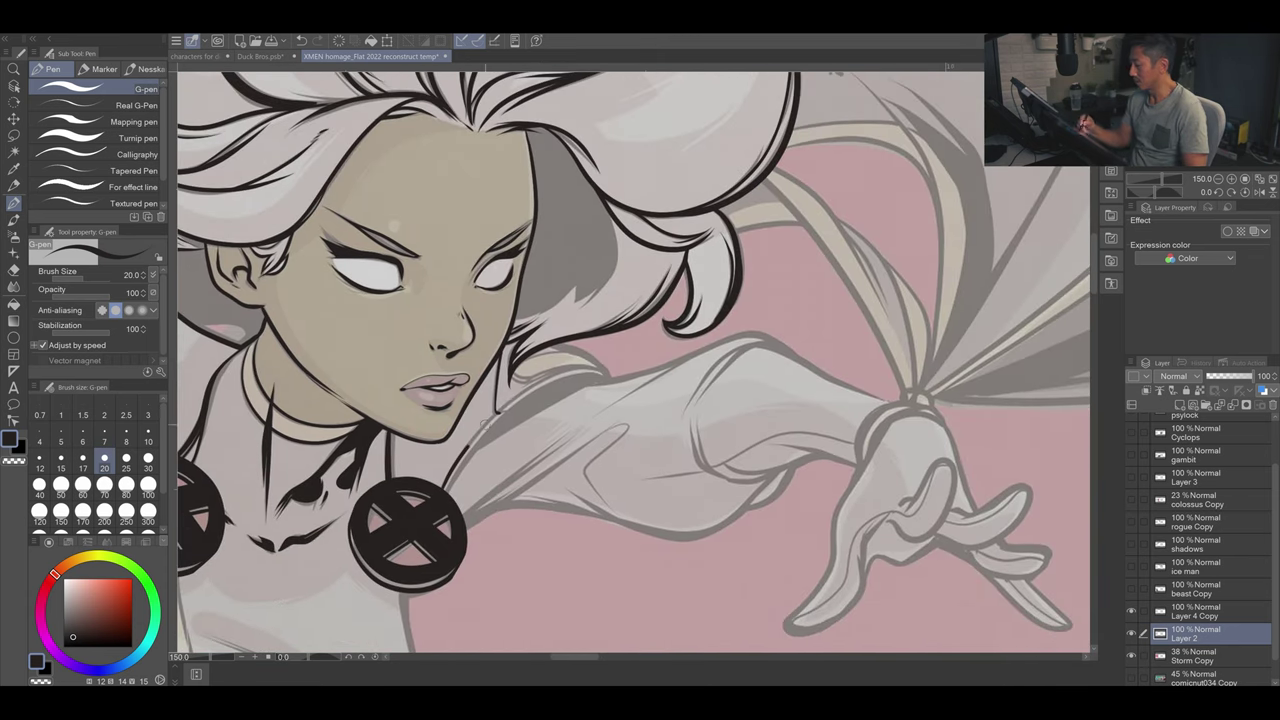
# Step: Outline the other shoulder, upper arm and forearm of the outstretched arm
pyautogui.moveTo(604, 372); pyautogui.dragTo(480, 440)
pyautogui.moveTo(700, 400); pyautogui.dragTo(620, 400)
pyautogui.moveTo(500, 440); pyautogui.dragTo(700, 370)
pyautogui.moveTo(620, 400); pyautogui.dragTo(620, 355)
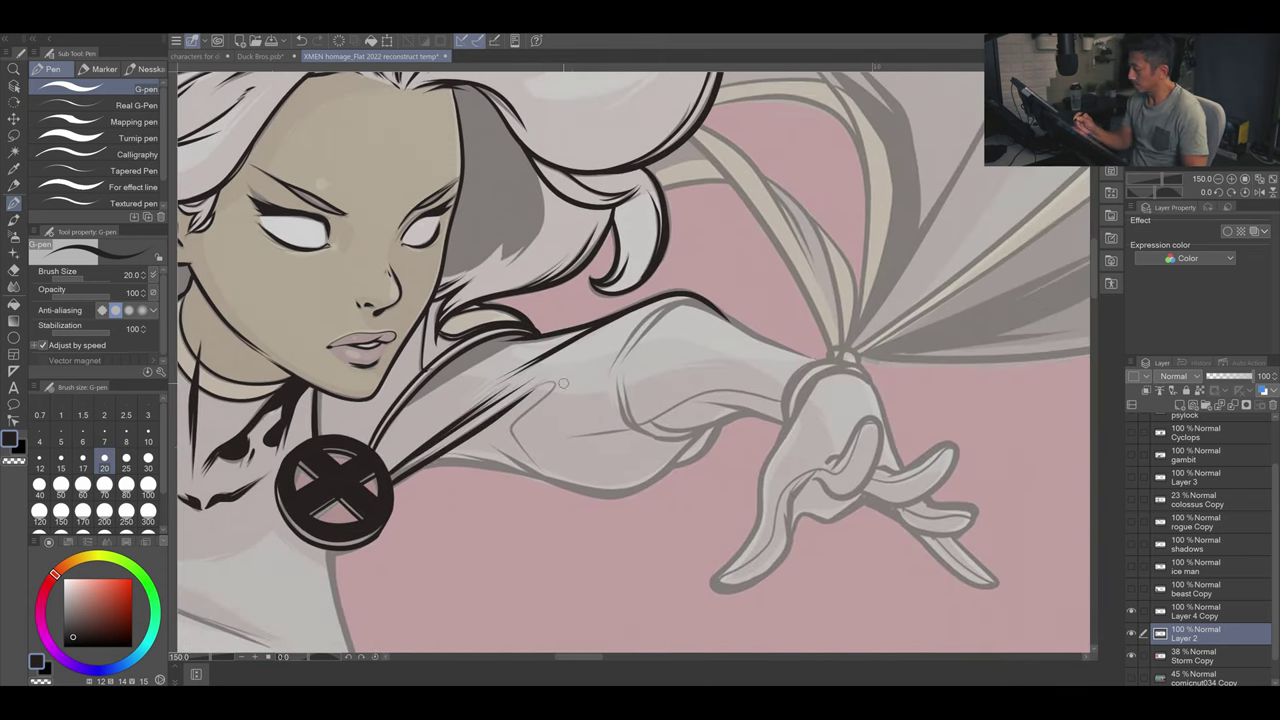
pyautogui.moveTo(488, 490)
pyautogui.mouseDown()
pyautogui.moveTo(688, 450)
pyautogui.moveTo(700, 360)
pyautogui.mouseUp()
pyautogui.moveTo(626, 350); pyautogui.dragTo(730, 305)
# Step: Ink the wrist cuff band and outline the glove and its fingers
pyautogui.moveTo(808, 405)
pyautogui.mouseDown()
pyautogui.moveTo(486, 439)
pyautogui.moveTo(518, 455)
pyautogui.moveTo(566, 426)
pyautogui.mouseUp()
pyautogui.moveTo(494, 462); pyautogui.dragTo(570, 434)
pyautogui.moveTo(470, 510); pyautogui.dragTo(415, 634)
pyautogui.moveTo(516, 520); pyautogui.dragTo(470, 620)
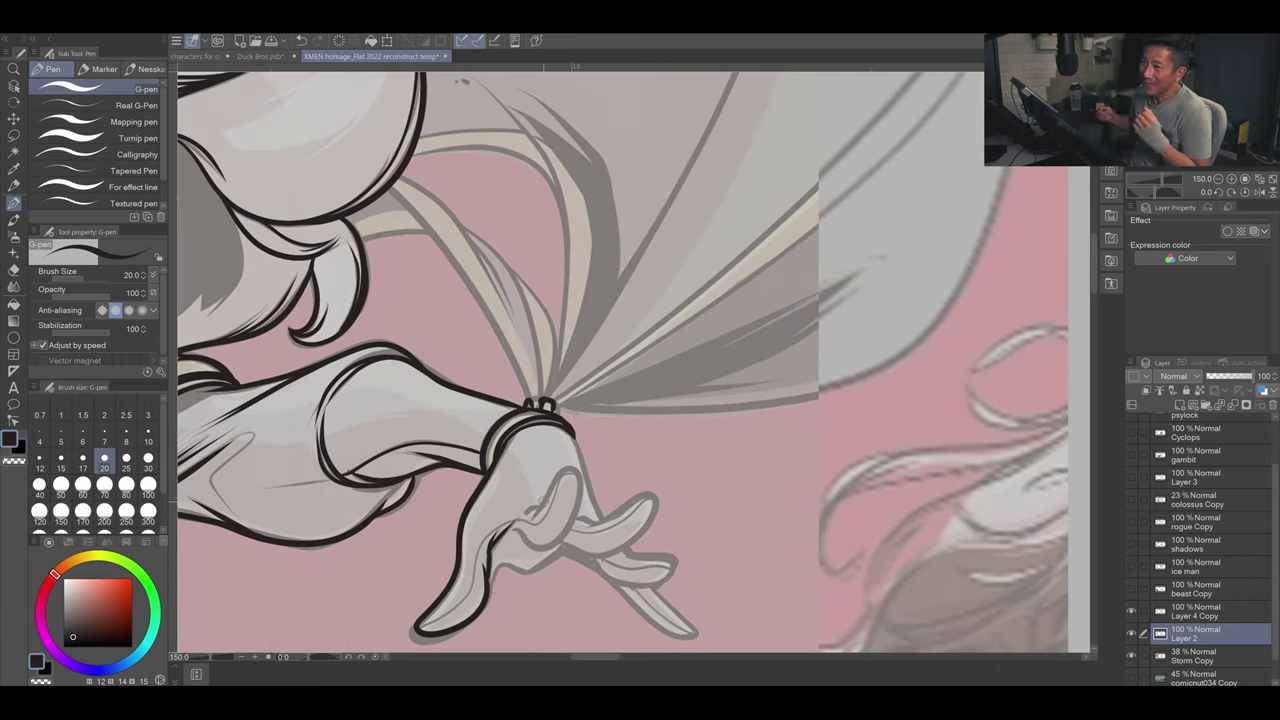
pyautogui.moveTo(576, 472); pyautogui.dragTo(548, 528)
pyautogui.moveTo(580, 522); pyautogui.dragTo(655, 498)
pyautogui.moveTo(605, 554)
pyautogui.mouseDown()
pyautogui.moveTo(674, 572)
pyautogui.moveTo(681, 634)
pyautogui.mouseUp()
pyautogui.moveTo(681, 634); pyautogui.dragTo(556, 566)
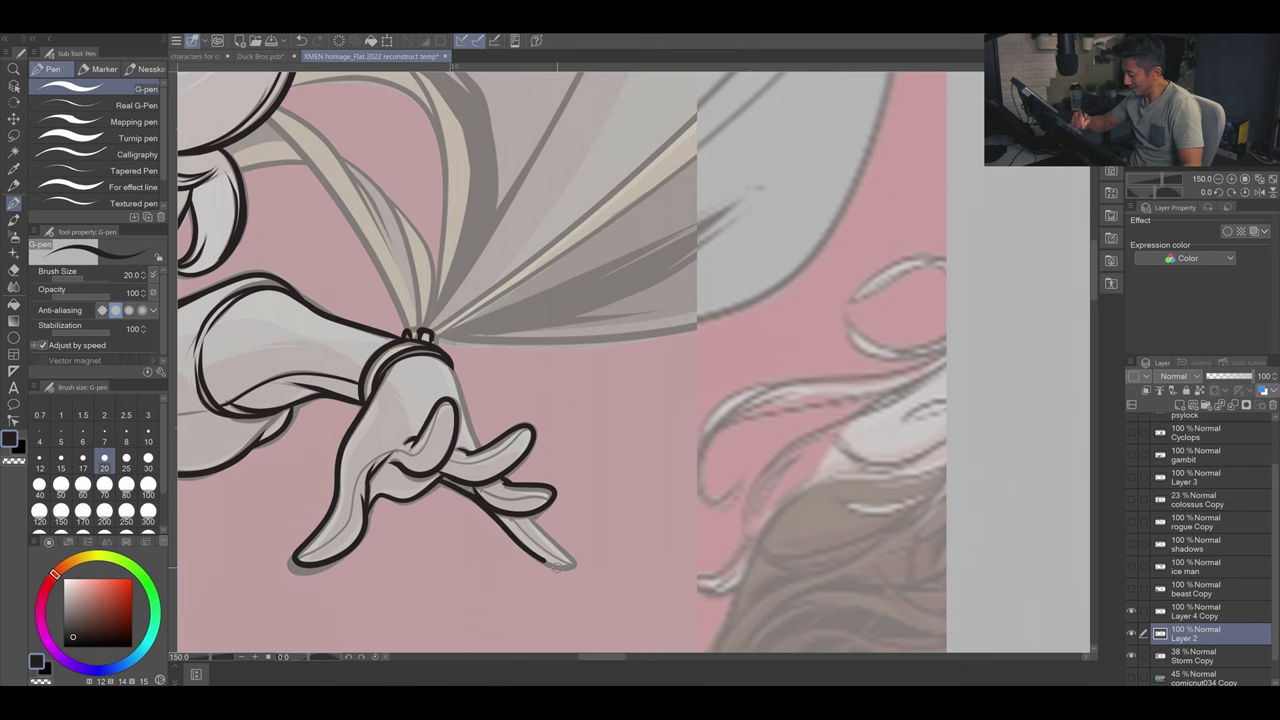
# Step: Ink the cream strap's left edge, the torso's right edge and a thin chest-stripe line
pyautogui.scroll(-3, 637, 358)
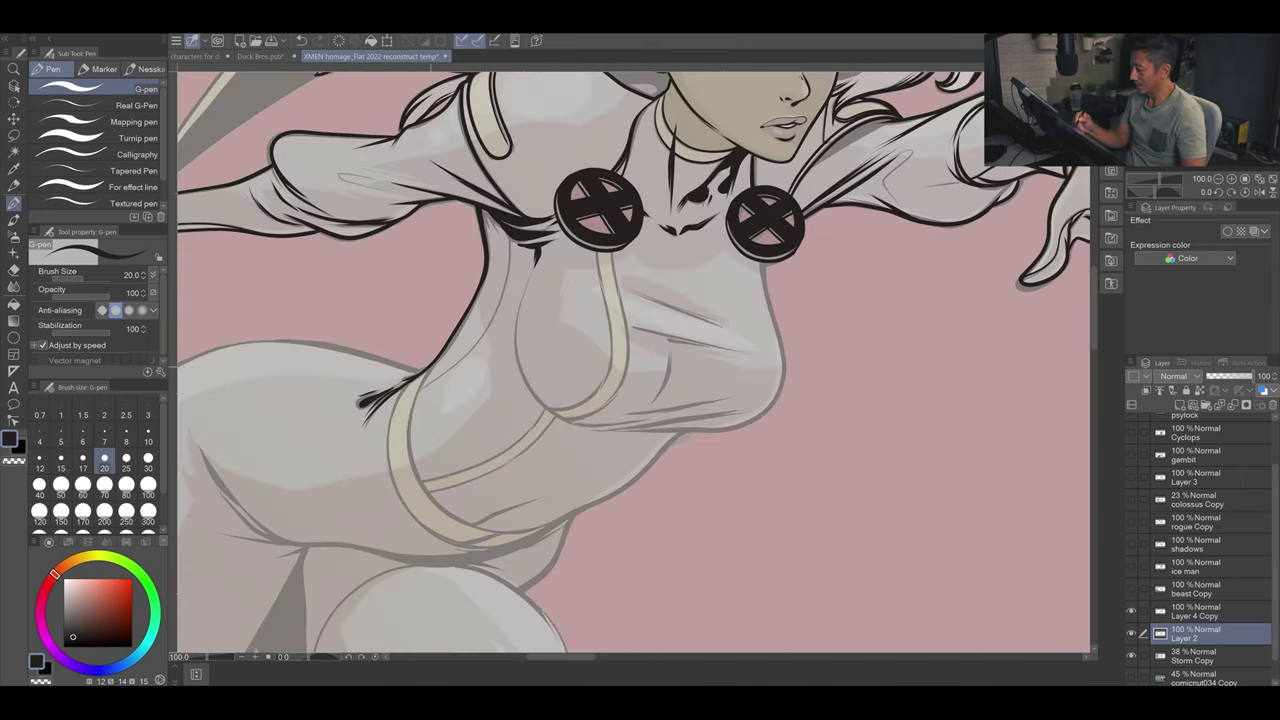
pyautogui.moveTo(408, 372); pyautogui.dragTo(505, 532)
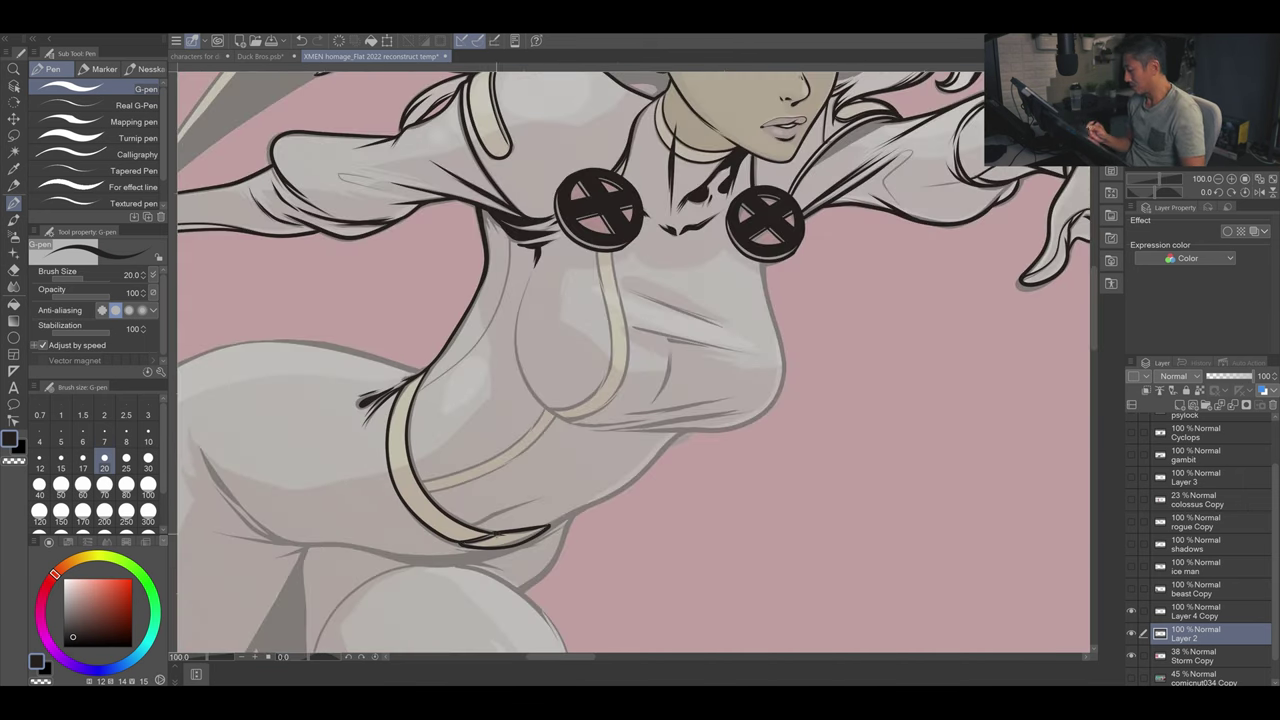
pyautogui.scroll(-3, 634, 360)
pyautogui.scroll(3, 634, 360)
pyautogui.moveTo(578, 362)
pyautogui.mouseDown()
pyautogui.moveTo(583, 432)
pyautogui.moveTo(515, 528)
pyautogui.mouseUp()
pyautogui.moveTo(634, 360); pyautogui.dragTo(559, 385)
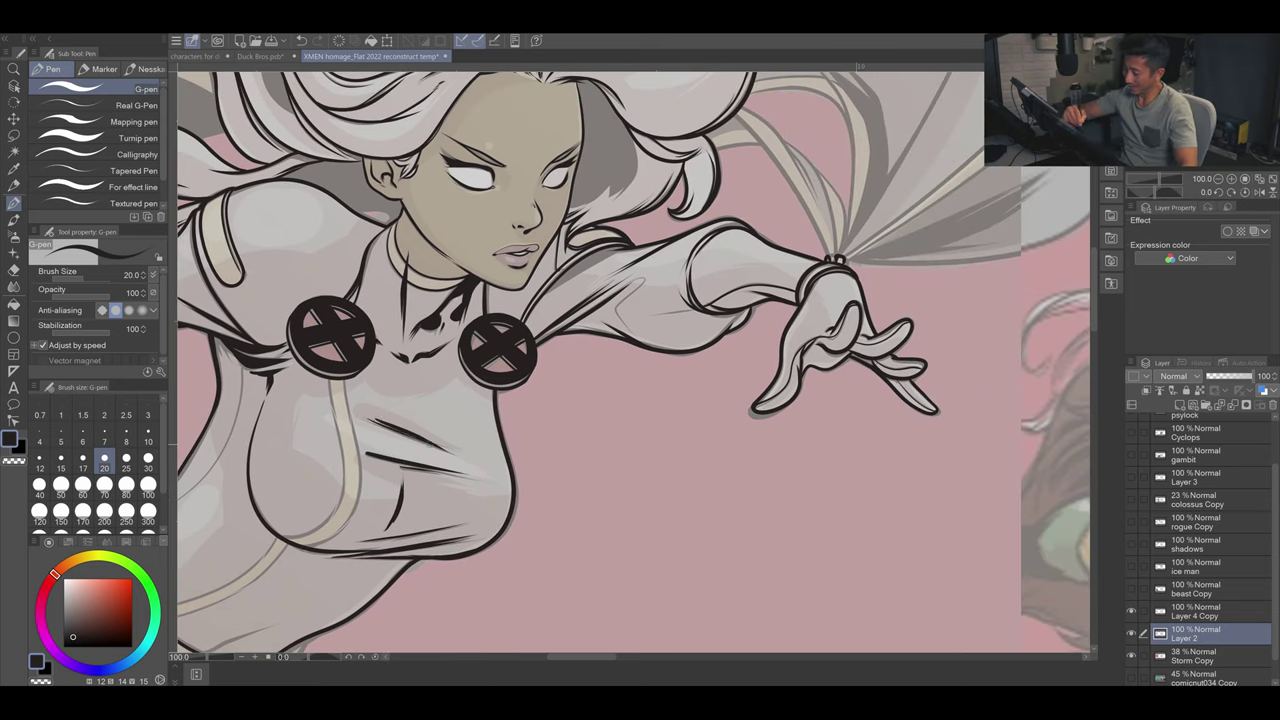
pyautogui.moveTo(634, 360); pyautogui.dragTo(762, 335)
pyautogui.moveTo(460, 354)
pyautogui.mouseDown()
pyautogui.moveTo(470, 470)
pyautogui.moveTo(604, 490)
pyautogui.moveTo(584, 554)
pyautogui.moveTo(898, 360)
pyautogui.mouseUp()
# Step: Ink the upper thigh outline and its curve, with the G-pen at size 40
pyautogui.moveTo(694, 355); pyautogui.dragTo(310, 585)
pyautogui.click(39, 484)
pyautogui.moveTo(480, 560)
pyautogui.mouseDown()
pyautogui.moveTo(500, 300)
pyautogui.moveTo(480, 460)
pyautogui.mouseUp()
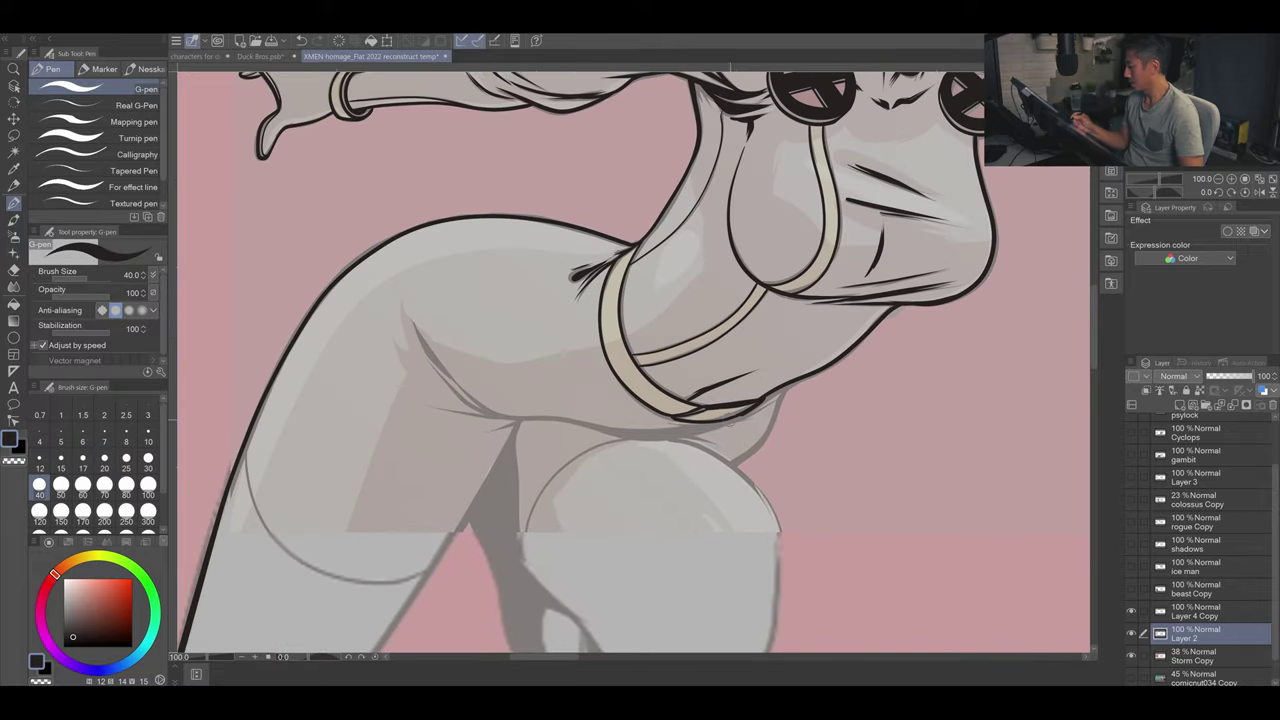
pyautogui.moveTo(560, 420); pyautogui.dragTo(420, 318)
pyautogui.moveTo(493, 448); pyautogui.dragTo(513, 392)
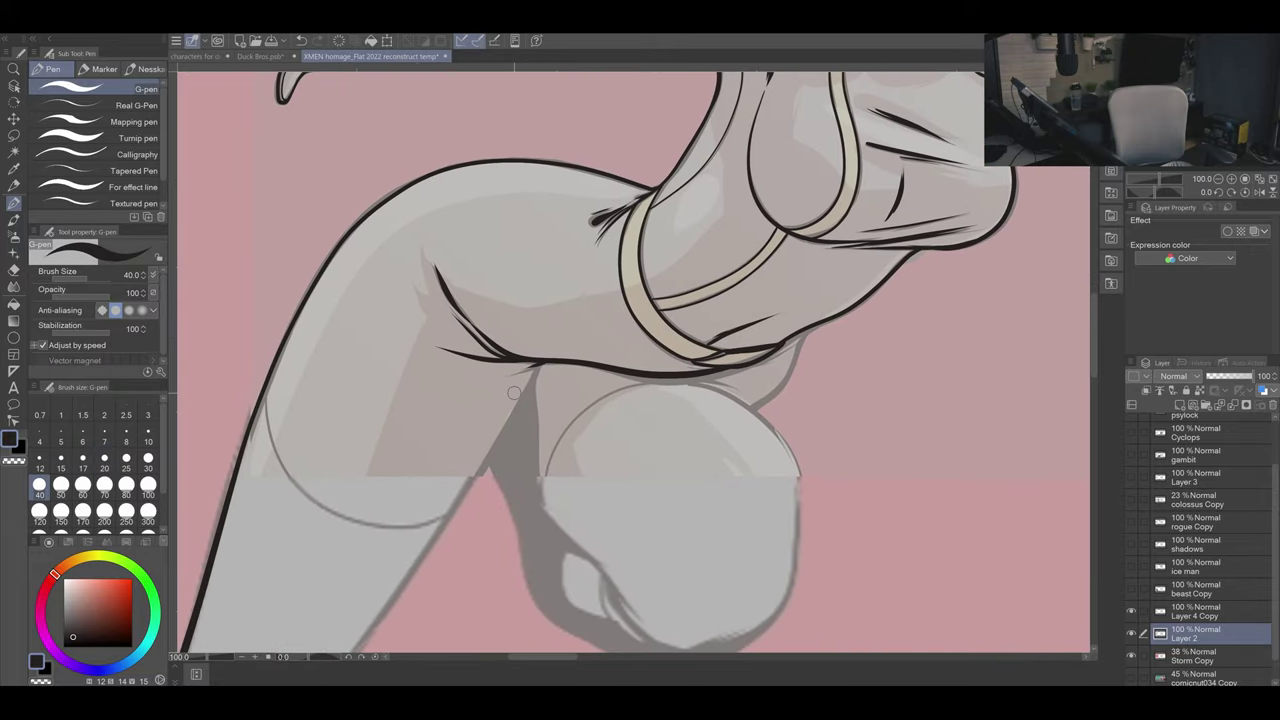
pyautogui.scroll(-2, 513, 392)
pyautogui.moveTo(296, 654); pyautogui.dragTo(277, 558)
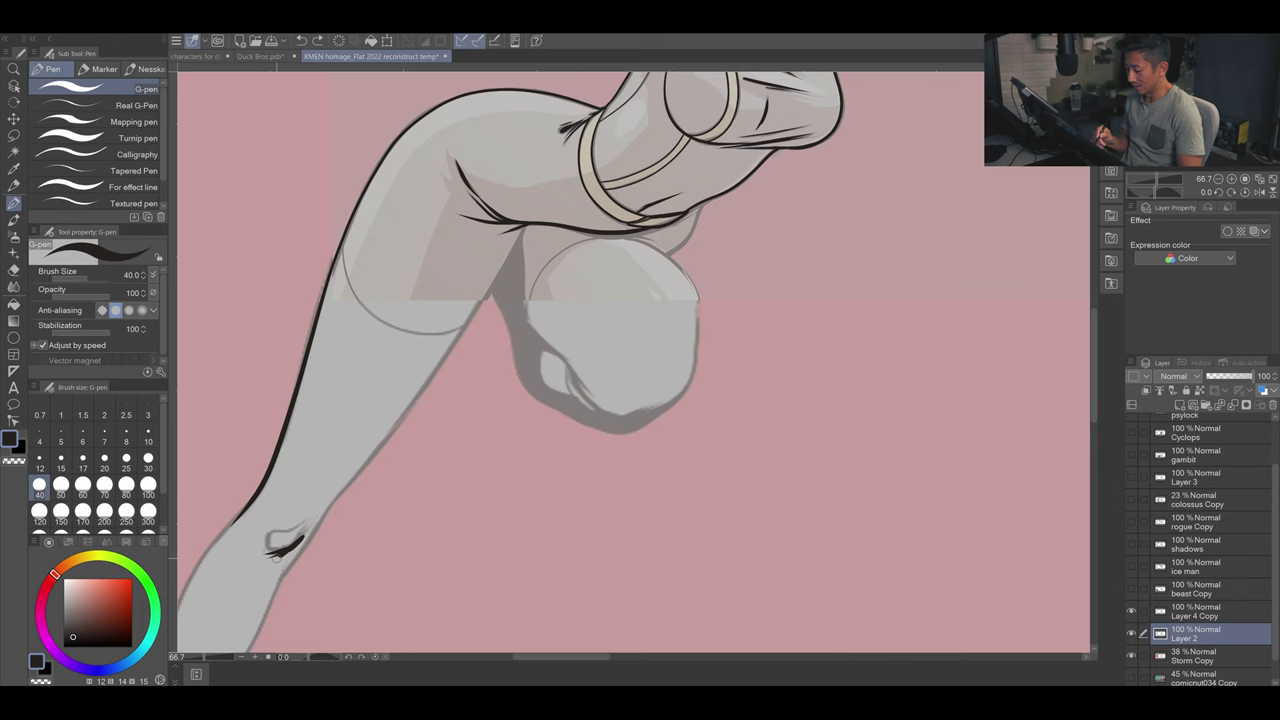
# Step: Ink the extended leg down to the heel, then outline the bent knee and calf
pyautogui.moveTo(417, 388); pyautogui.dragTo(597, 33)
pyautogui.moveTo(410, 170)
pyautogui.mouseDown()
pyautogui.moveTo(382, 210)
pyautogui.moveTo(302, 500)
pyautogui.moveTo(366, 628)
pyautogui.mouseUp()
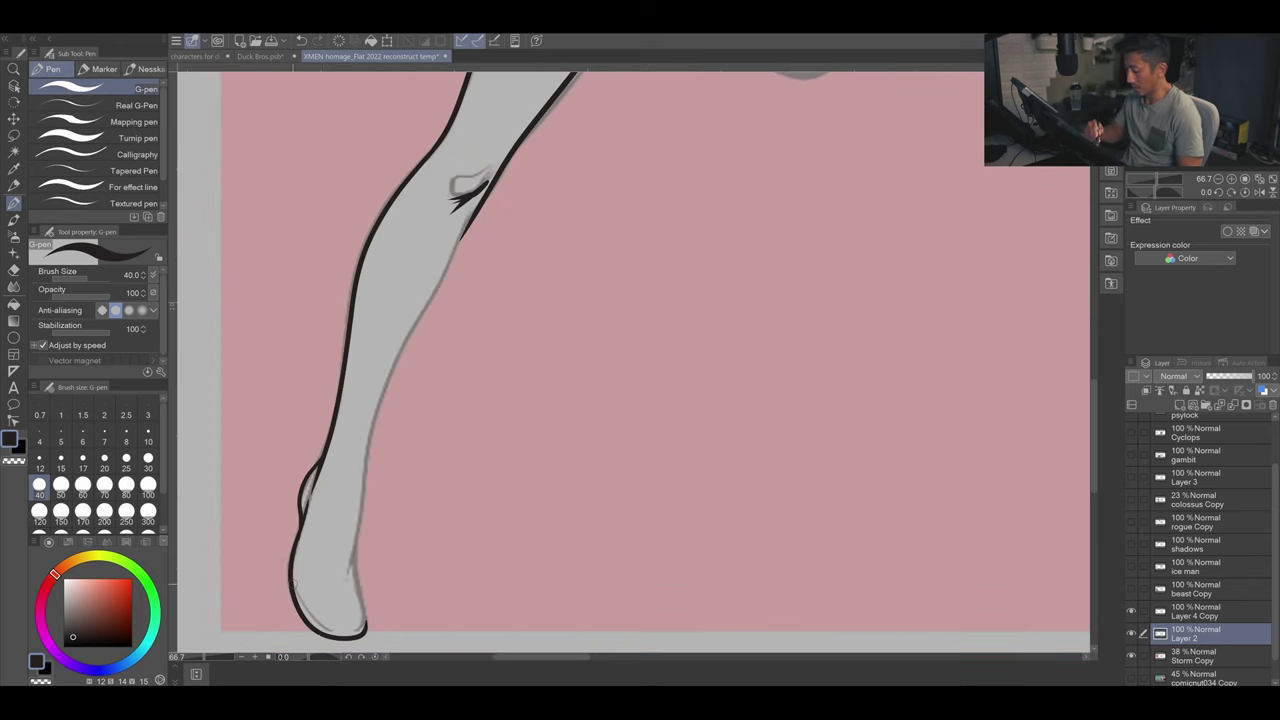
pyautogui.moveTo(456, 242)
pyautogui.mouseDown()
pyautogui.moveTo(471, 443)
pyautogui.moveTo(343, 629)
pyautogui.mouseUp()
pyautogui.moveTo(390, 345); pyautogui.dragTo(455, 515)
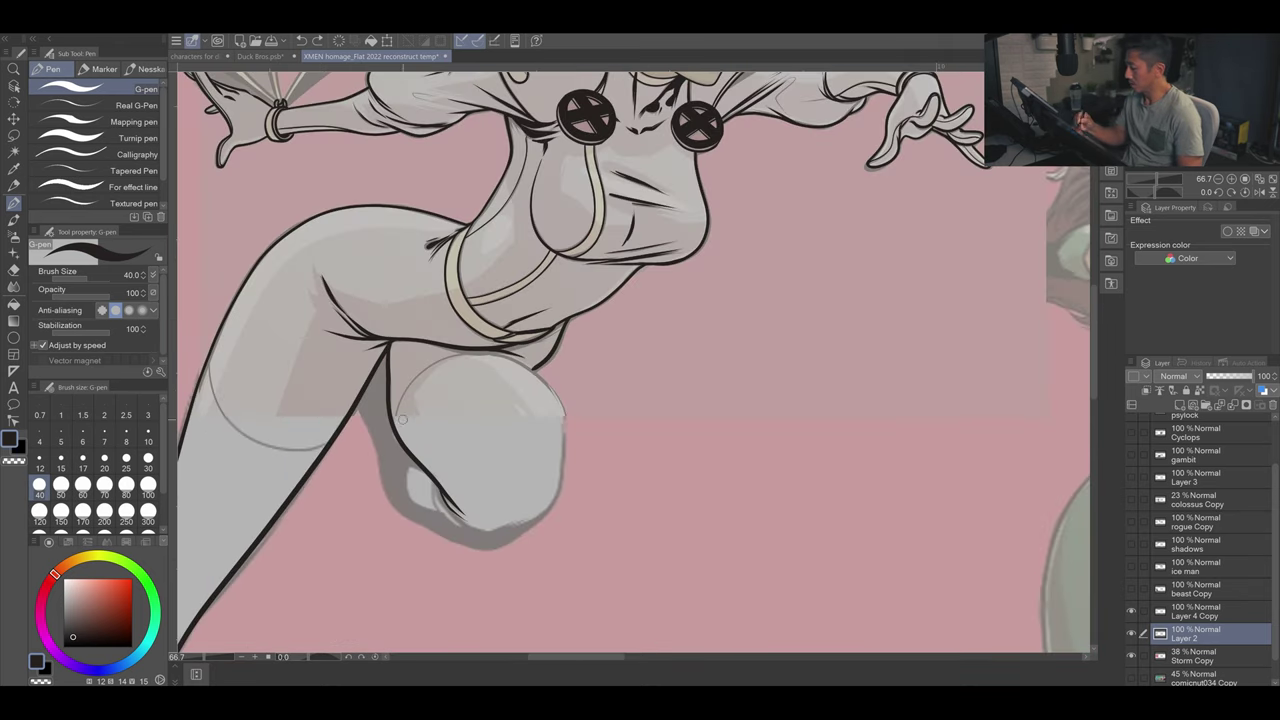
pyautogui.moveTo(400, 400); pyautogui.dragTo(555, 380)
pyautogui.moveTo(565, 420); pyautogui.dragTo(465, 545)
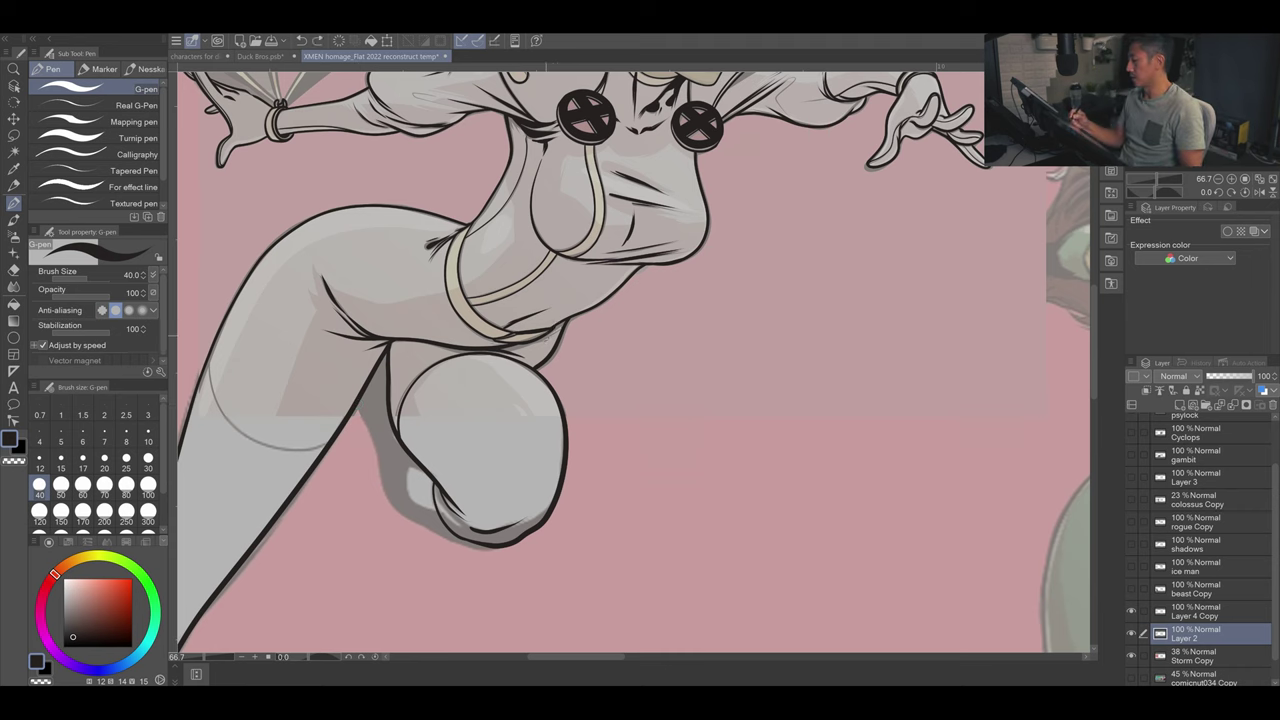
pyautogui.scroll(-3, 501, 353)
pyautogui.scroll(3, 546, 303)
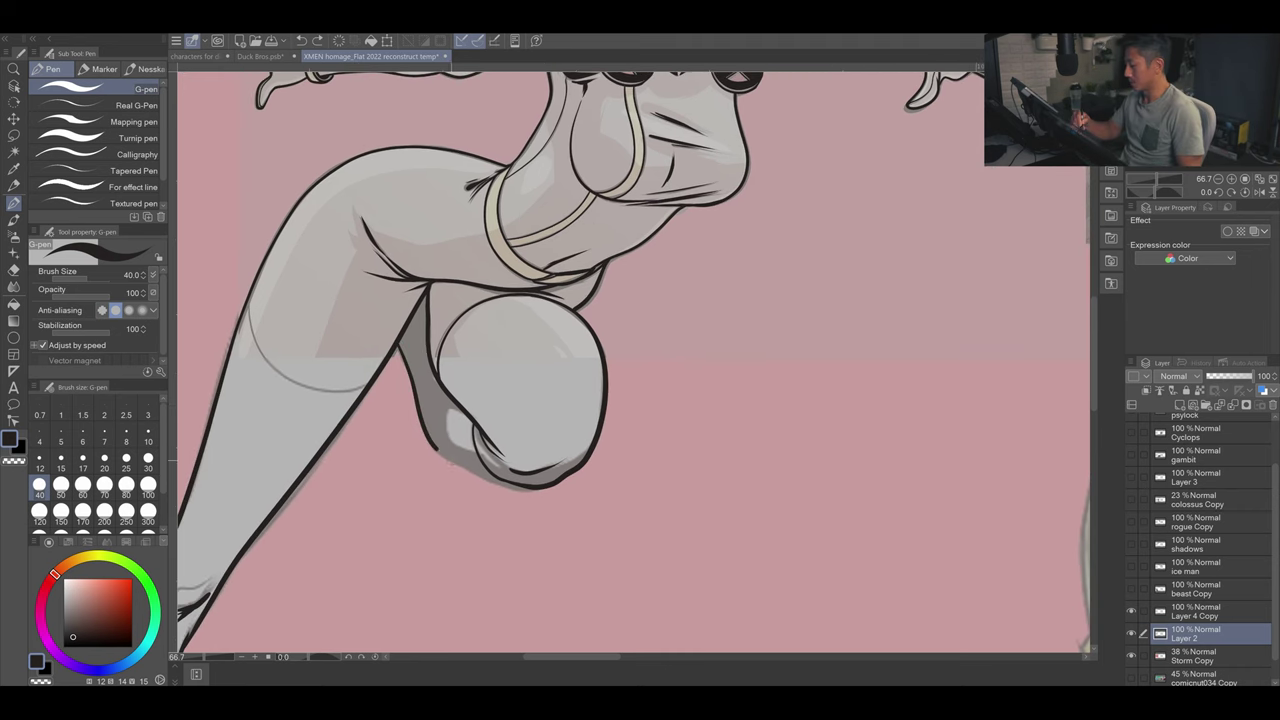
# Step: Ink the cape's edge near the head, changing brush size to 17 and then 30
pyautogui.moveTo(500, 100); pyautogui.dragTo(746, 572)
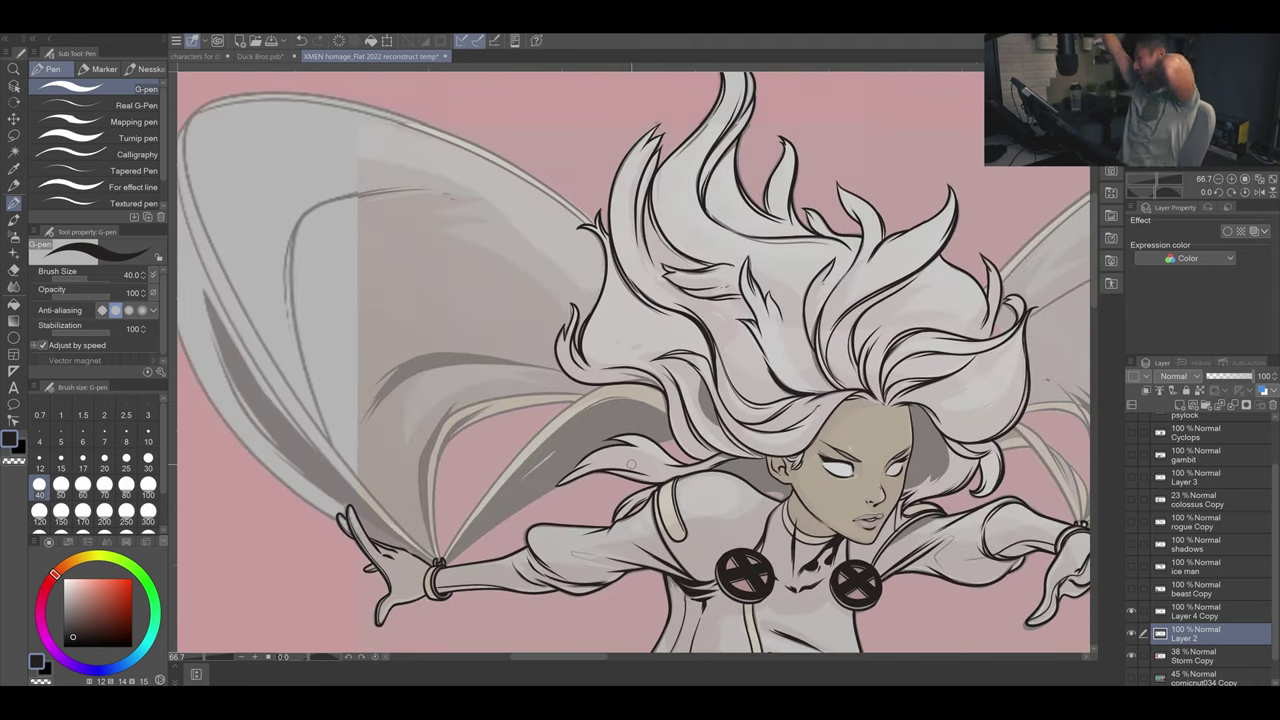
pyautogui.moveTo(663, 395); pyautogui.dragTo(621, 326)
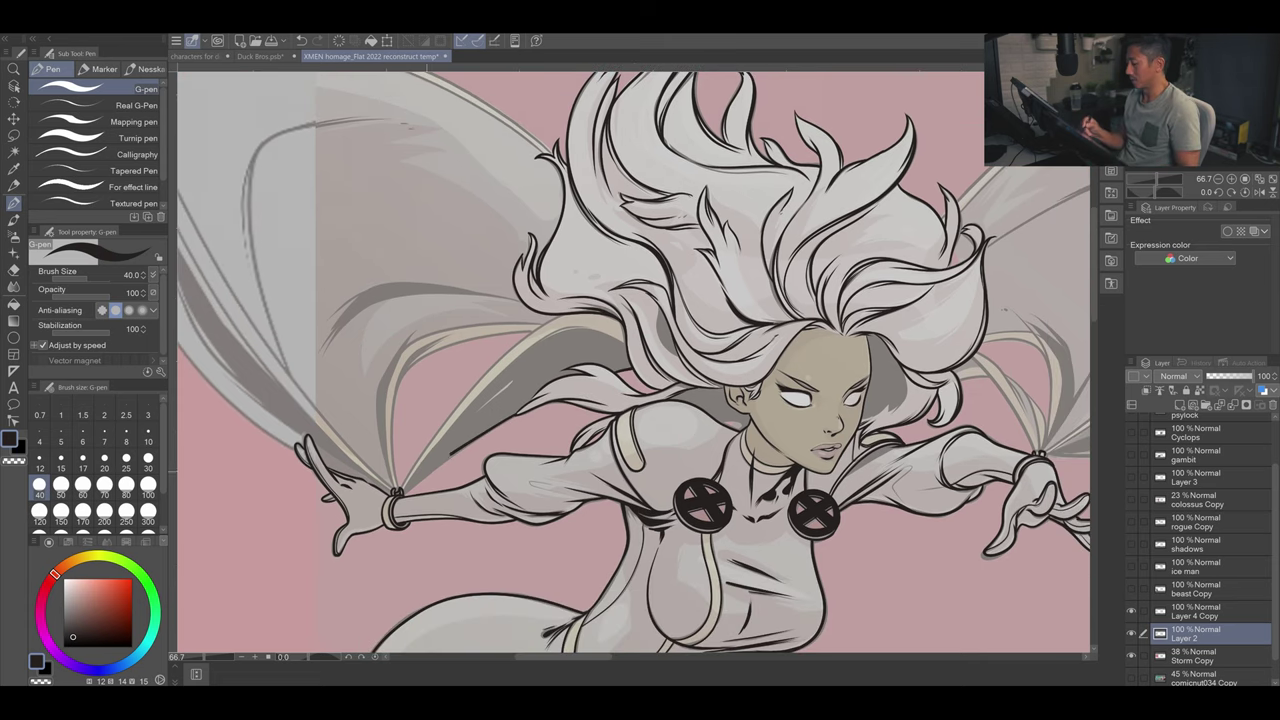
pyautogui.moveTo(430, 490)
pyautogui.mouseDown()
pyautogui.moveTo(510, 420)
pyautogui.moveTo(510, 386)
pyautogui.moveTo(510, 486)
pyautogui.mouseUp()
pyautogui.moveTo(425, 450); pyautogui.dragTo(503, 363)
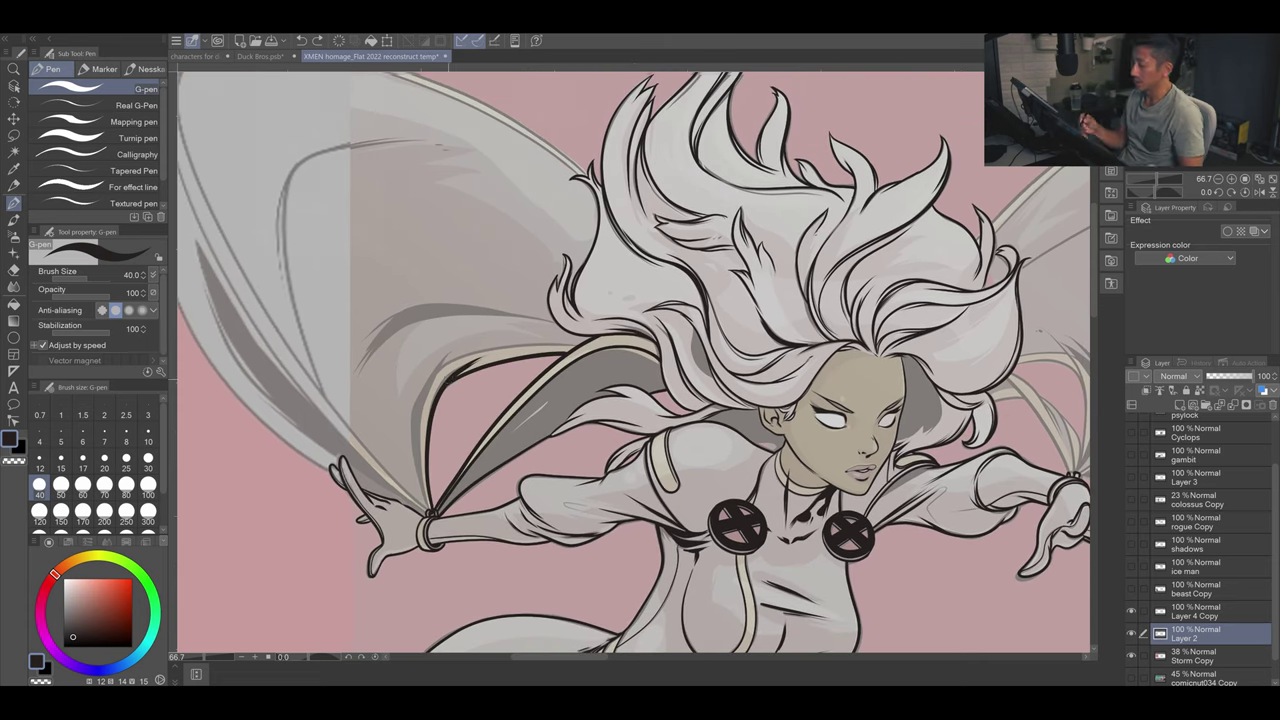
pyautogui.press('[')
pyautogui.press('[')
pyautogui.press('[')
pyautogui.press('[')
pyautogui.moveTo(600, 350); pyautogui.dragTo(640, 402)
pyautogui.press(']')
pyautogui.press(']')
pyautogui.press(']')
pyautogui.moveTo(400, 423)
pyautogui.mouseDown()
pyautogui.moveTo(580, 363)
pyautogui.moveTo(530, 368)
pyautogui.mouseUp()
# Step: Ink the cape's left and top edges with bold and thin strokes
pyautogui.moveTo(240, 112)
pyautogui.mouseDown()
pyautogui.moveTo(316, 372)
pyautogui.moveTo(482, 566)
pyautogui.mouseUp()
pyautogui.moveTo(228, 112)
pyautogui.mouseDown()
pyautogui.moveTo(328, 490)
pyautogui.moveTo(380, 530)
pyautogui.mouseUp()
pyautogui.moveTo(338, 157); pyautogui.dragTo(340, 226)
pyautogui.moveTo(240, 192)
pyautogui.mouseDown()
pyautogui.moveTo(510, 226)
pyautogui.moveTo(560, 262)
pyautogui.moveTo(568, 245)
pyautogui.moveTo(640, 420)
pyautogui.mouseUp()
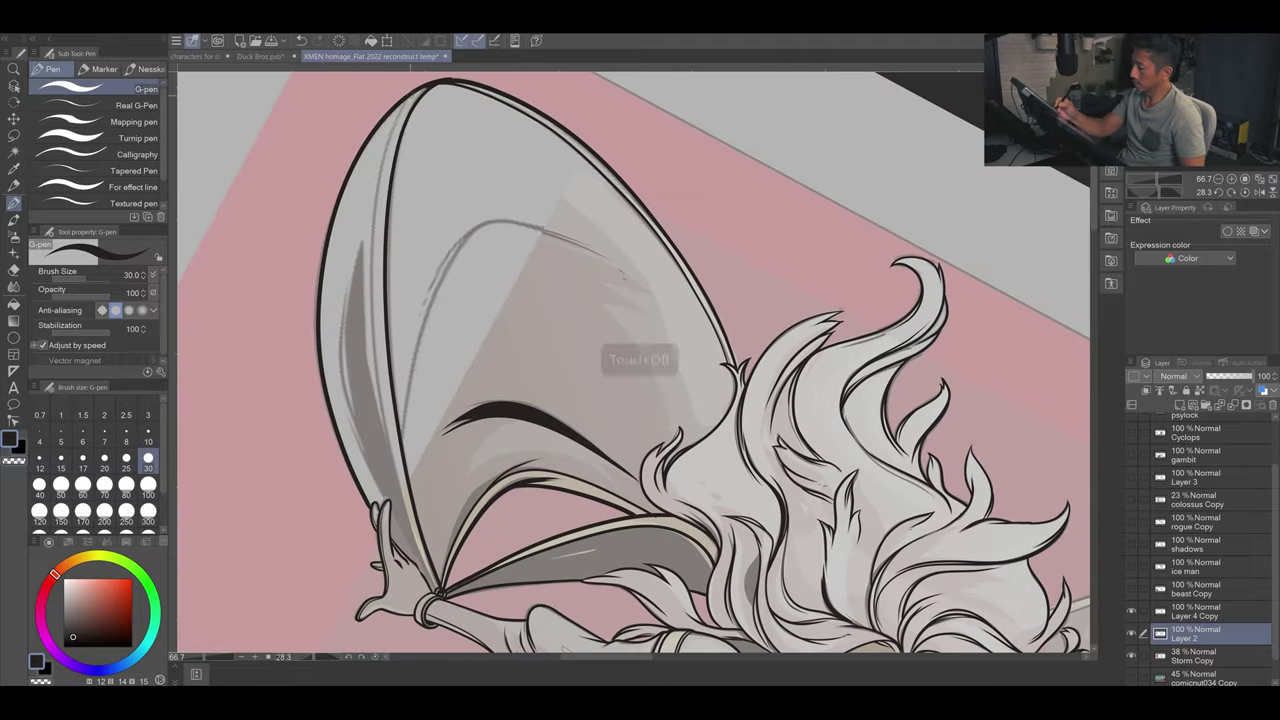
pyautogui.moveTo(410, 96)
pyautogui.mouseDown()
pyautogui.moveTo(380, 163)
pyautogui.moveTo(372, 378)
pyautogui.mouseUp()
pyautogui.moveTo(436, 592); pyautogui.dragTo(370, 292)
pyautogui.moveTo(388, 220); pyautogui.dragTo(352, 458)
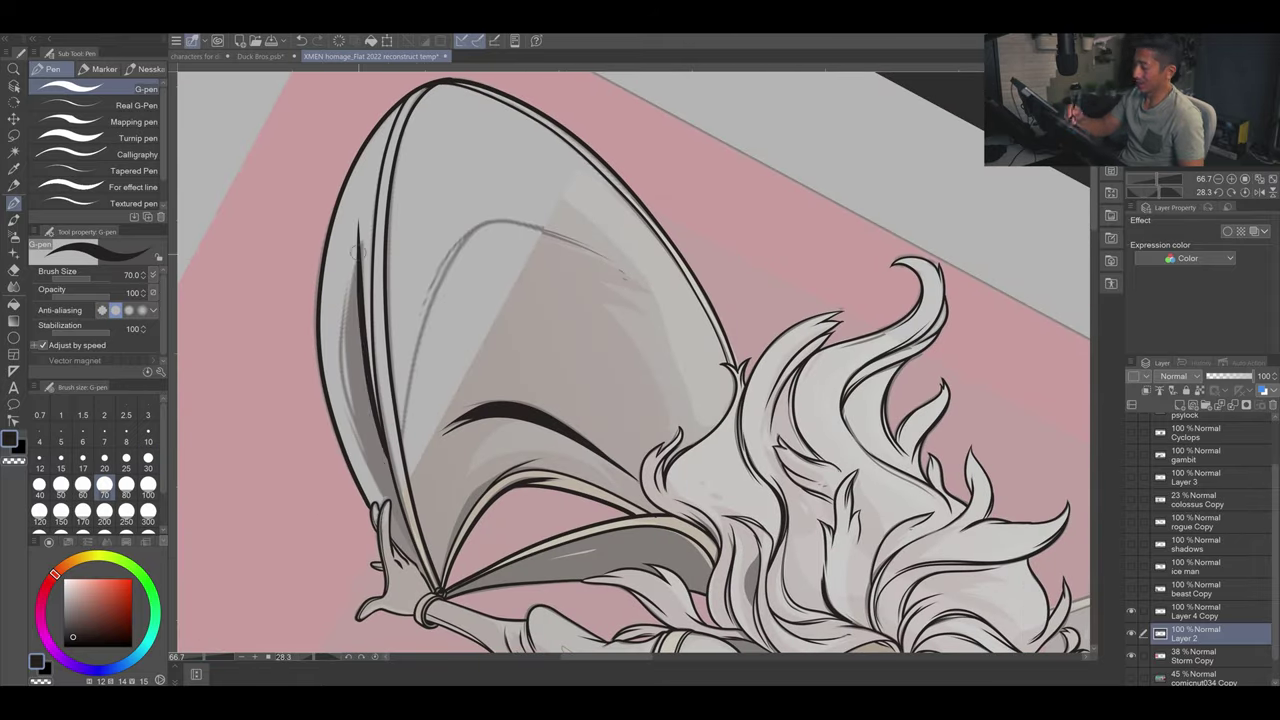
pyautogui.moveTo(418, 246); pyautogui.dragTo(352, 558)
pyautogui.moveTo(560, 250); pyautogui.dragTo(548, 278)
# Step: With a thicker brush, ink the cape's outer and bottom edges and inner folds, then reset rotation
pyautogui.press(']')
pyautogui.moveTo(392, 470)
pyautogui.mouseDown()
pyautogui.moveTo(600, 290)
pyautogui.moveTo(700, 420)
pyautogui.moveTo(640, 360)
pyautogui.mouseUp()
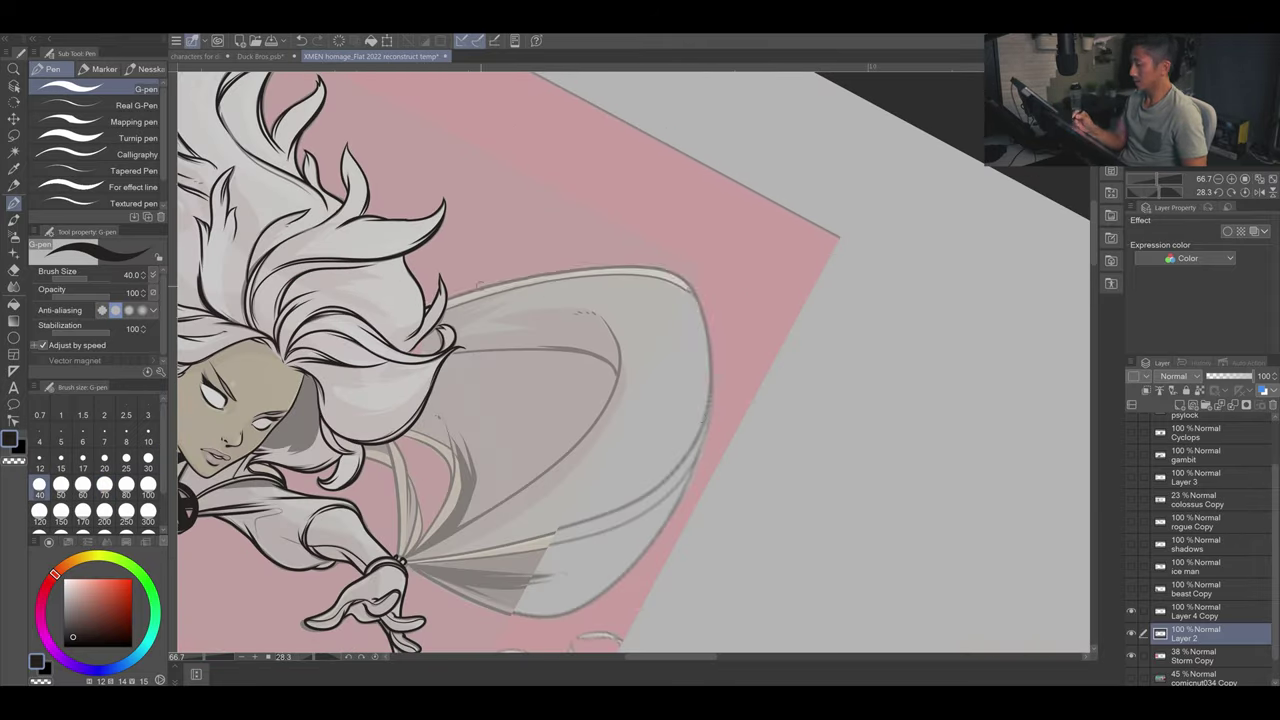
pyautogui.moveTo(450, 298)
pyautogui.mouseDown()
pyautogui.moveTo(706, 410)
pyautogui.moveTo(500, 612)
pyautogui.mouseUp()
pyautogui.moveTo(444, 578); pyautogui.dragTo(558, 590)
pyautogui.moveTo(600, 300); pyautogui.dragTo(734, 342)
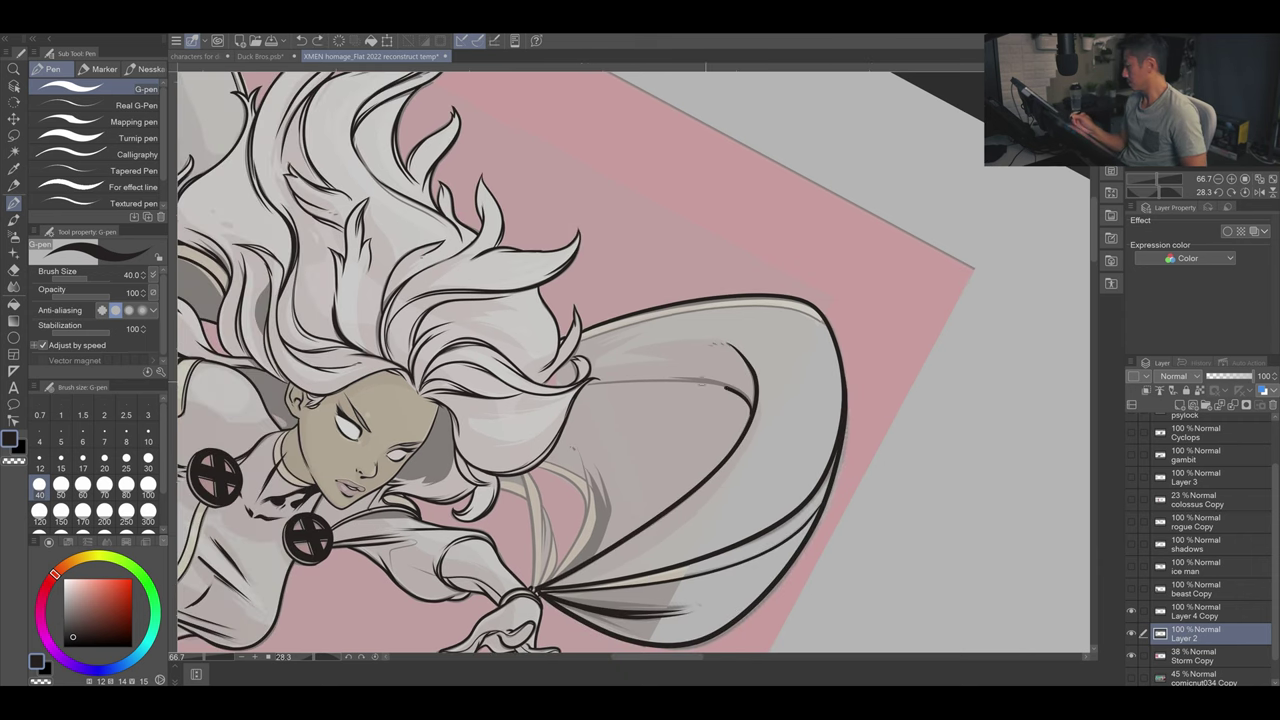
pyautogui.moveTo(588, 384); pyautogui.dragTo(750, 404)
pyautogui.moveTo(700, 420); pyautogui.dragTo(656, 368)
pyautogui.moveTo(482, 428); pyautogui.dragTo(492, 536)
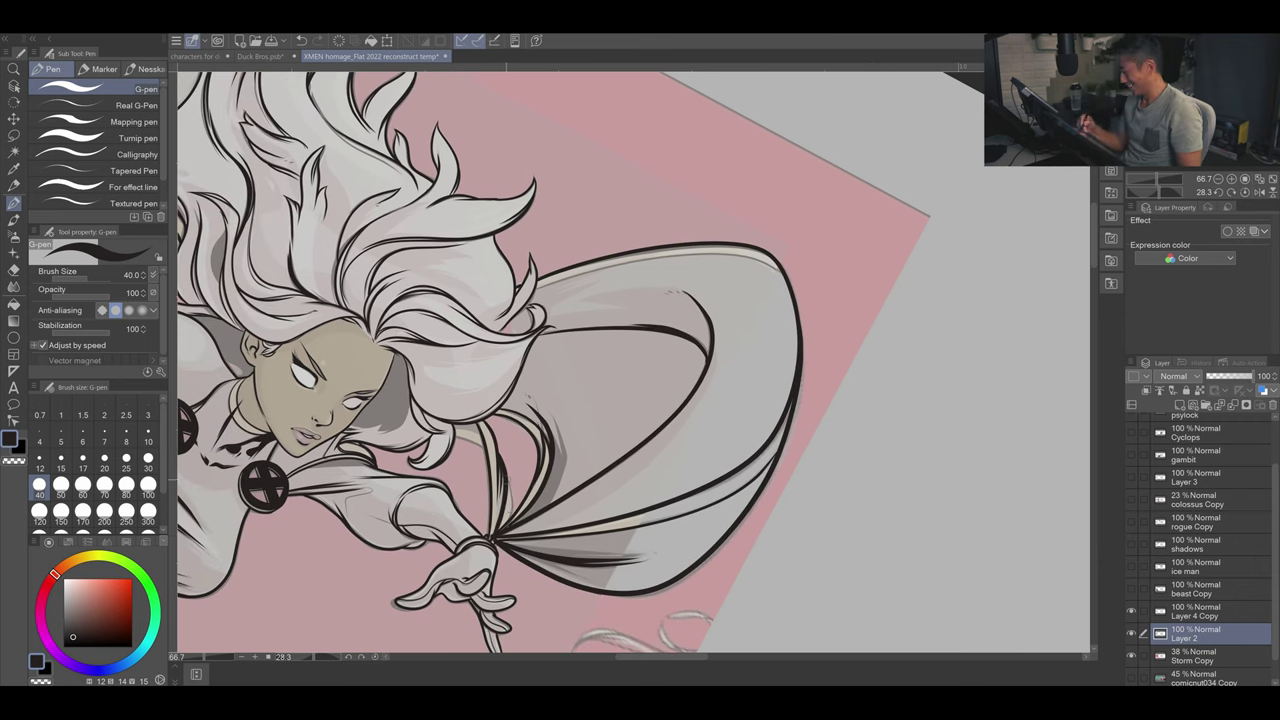
pyautogui.hotkey('ctrl', '^')
pyautogui.moveTo(544, 179); pyautogui.dragTo(663, 124)
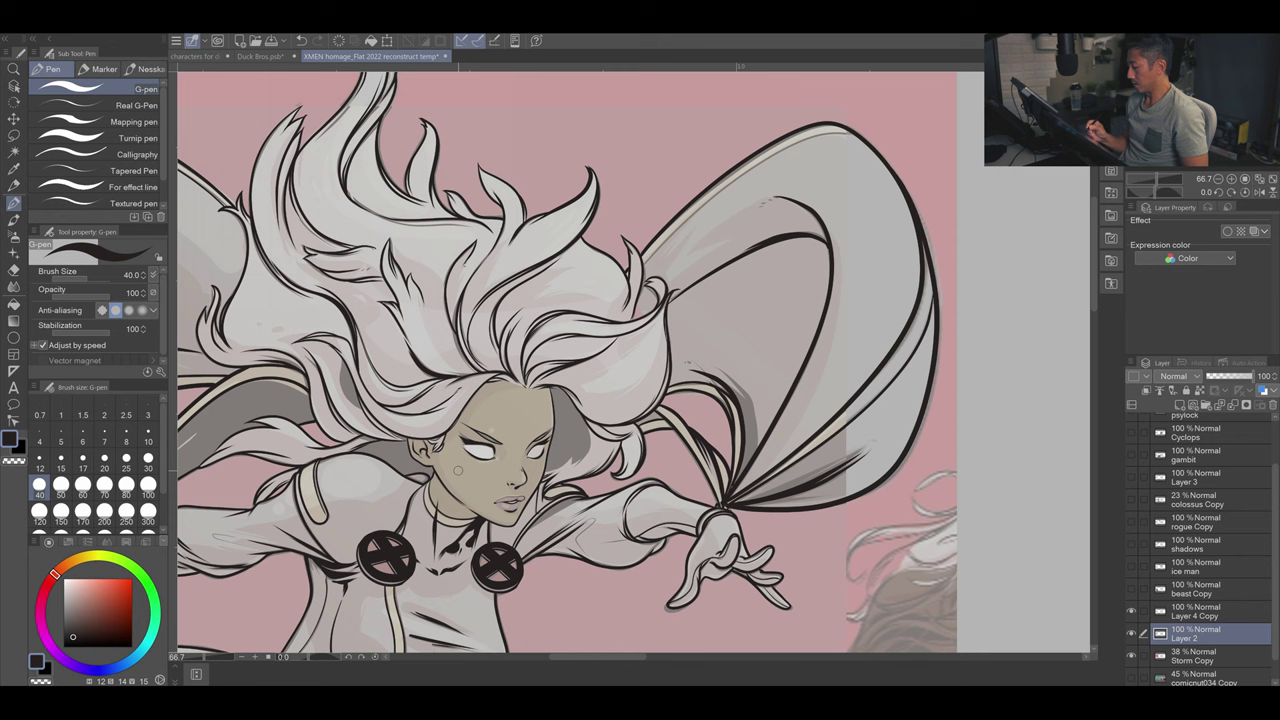
# Step: Lasso-select the hair behind Storm's face, fill it dark, and set the pen size to 25
pyautogui.scroll(3, 678, 519)
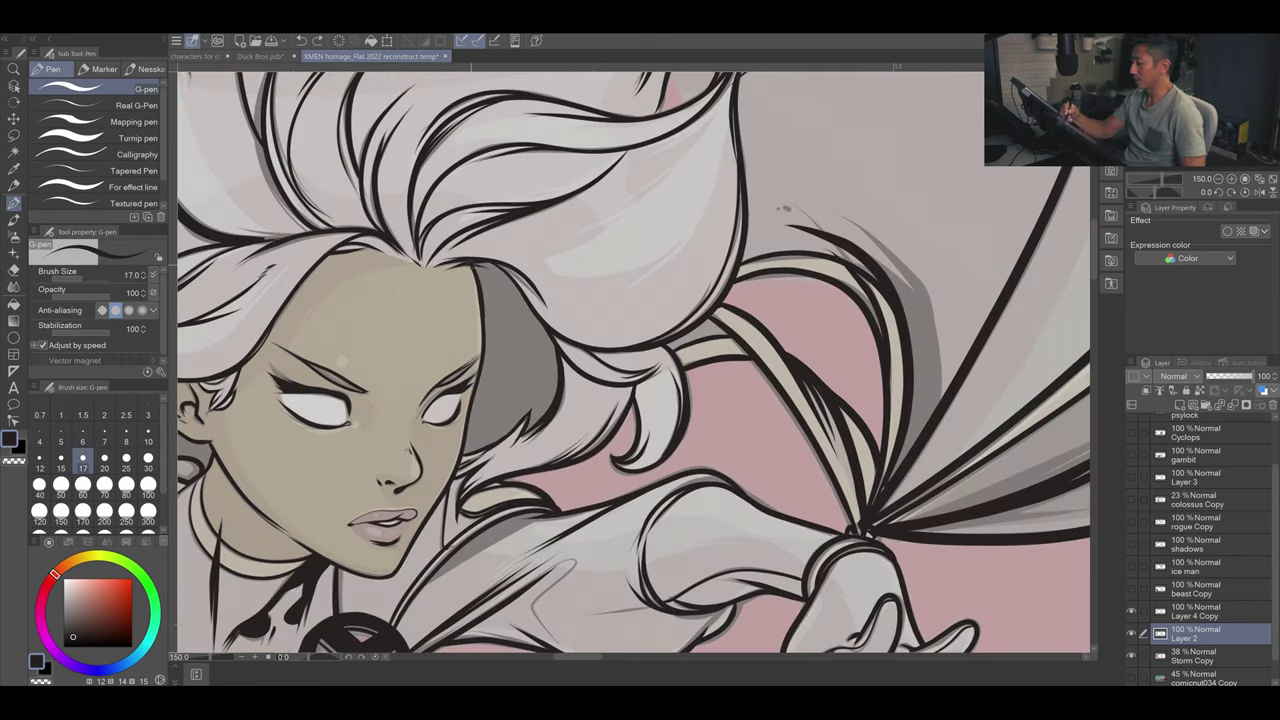
pyautogui.press('m')
pyautogui.moveTo(470, 260); pyautogui.dragTo(540, 440)
pyautogui.moveTo(400, 350); pyautogui.dragTo(795, 404)
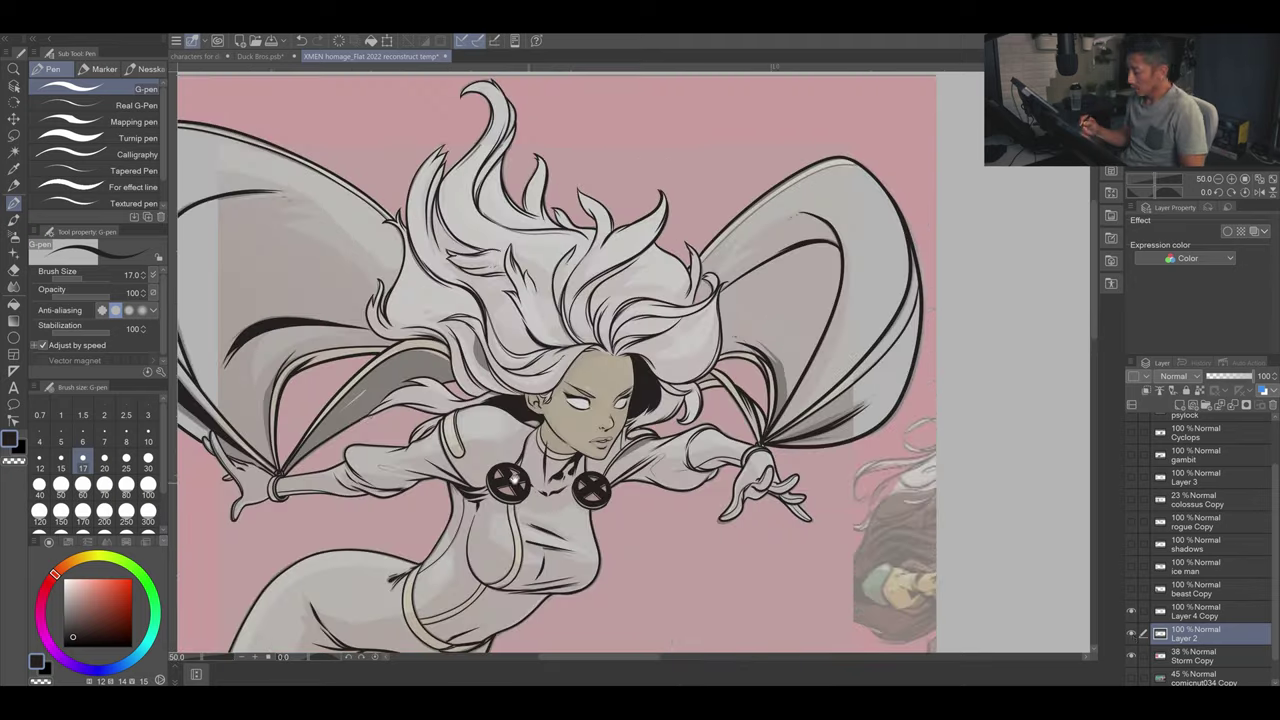
pyautogui.click(126, 460)
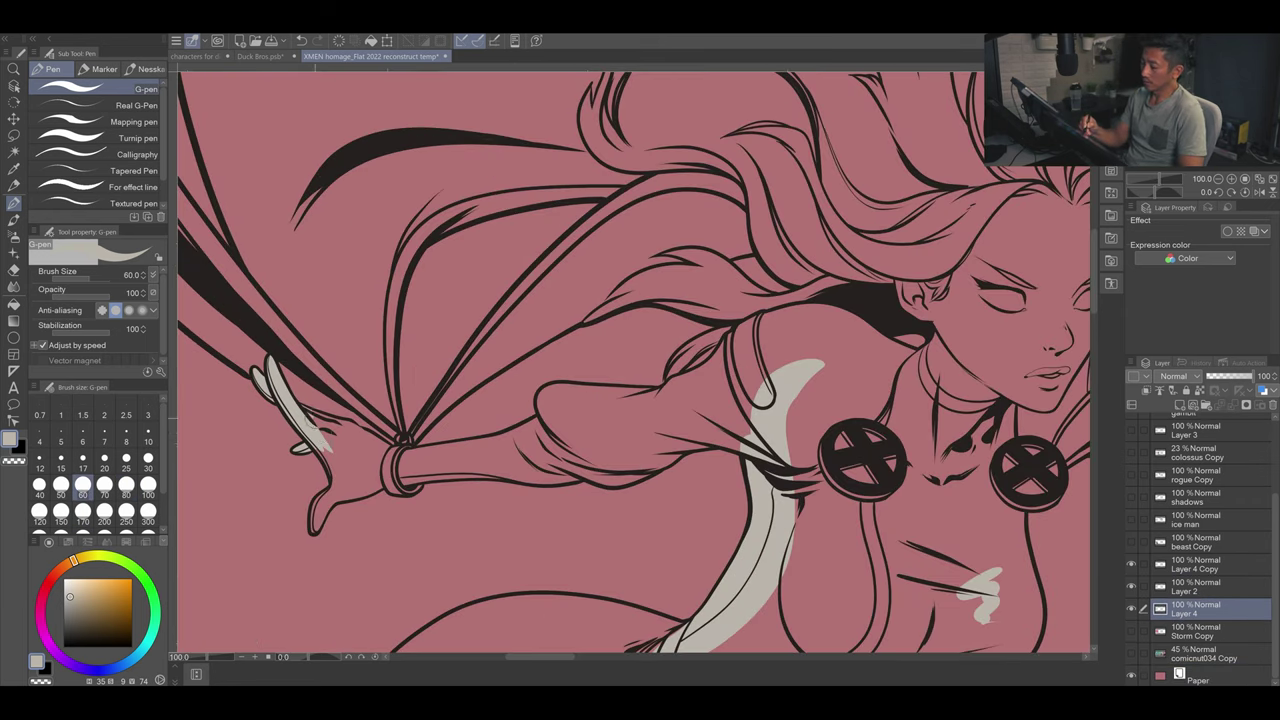
# Step: Paint grey flats over the palm, forearm, arm, shoe and lower leg
pyautogui.moveTo(380, 440)
pyautogui.mouseDown()
pyautogui.moveTo(330, 478)
pyautogui.moveTo(385, 480)
pyautogui.moveTo(540, 420)
pyautogui.mouseUp()
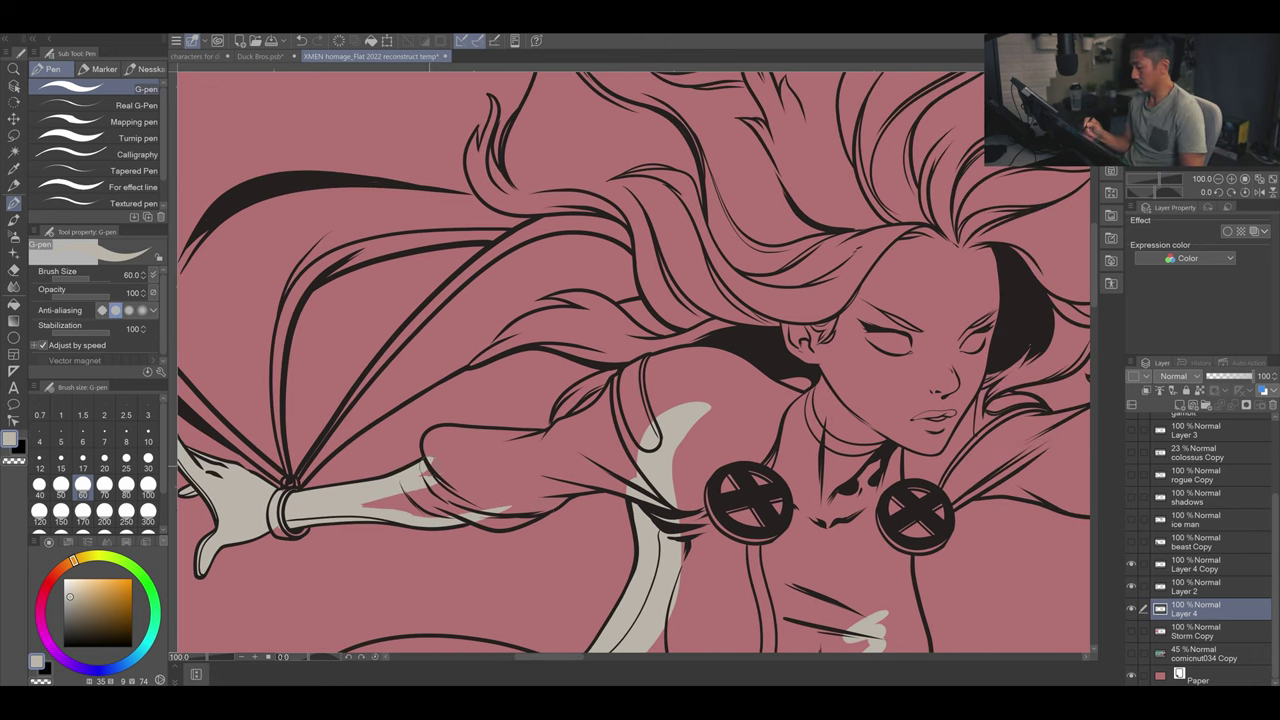
pyautogui.moveTo(430, 440); pyautogui.dragTo(560, 510)
pyautogui.press('w')
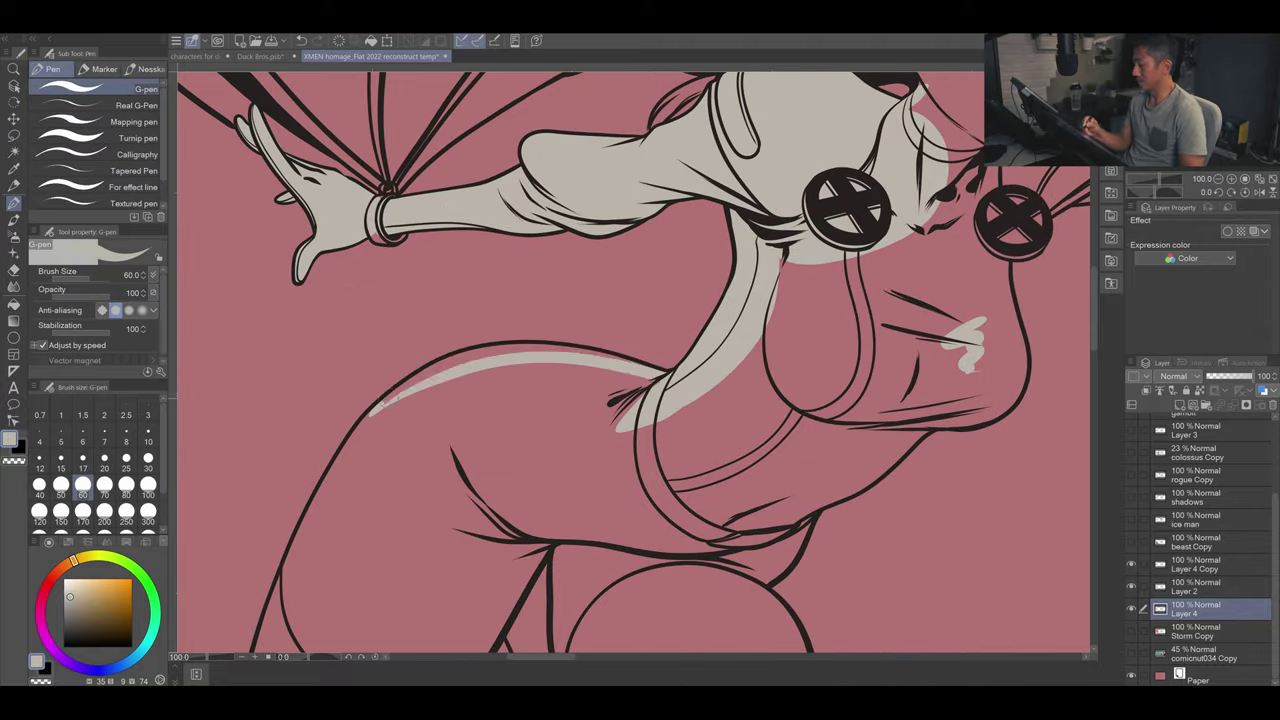
pyautogui.moveTo(447, 262); pyautogui.dragTo(362, 365)
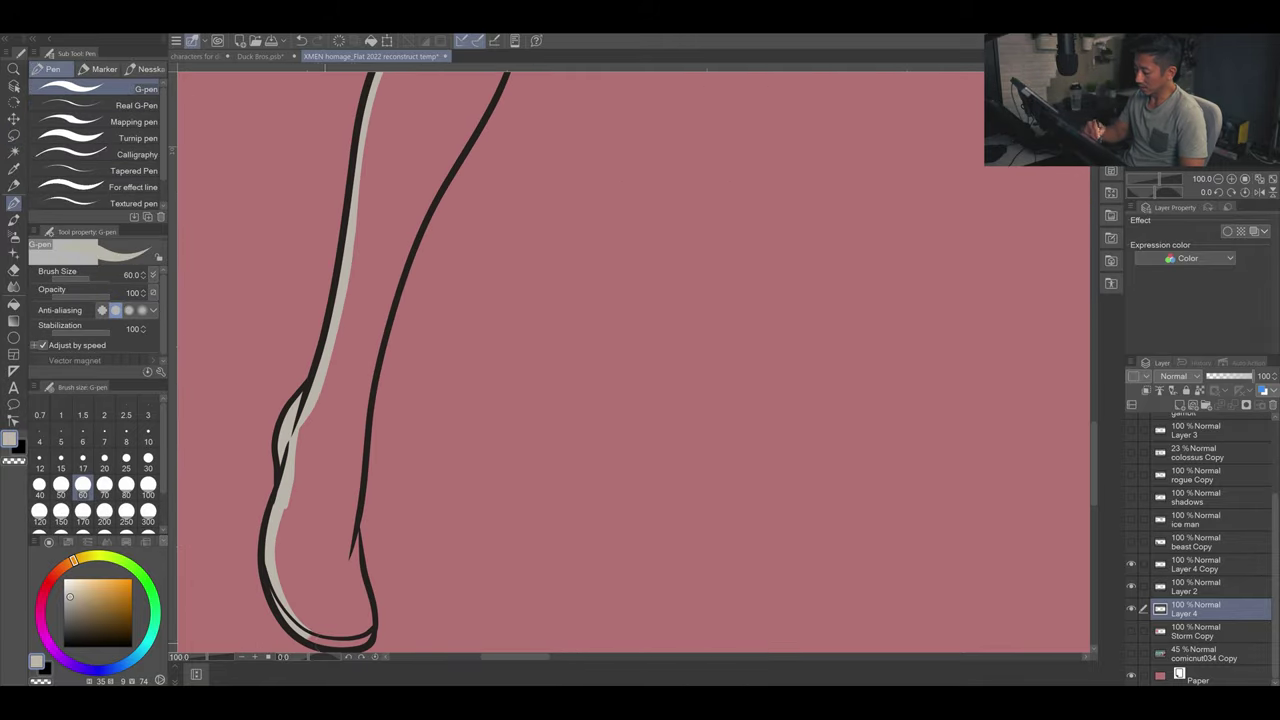
pyautogui.moveTo(330, 600)
pyautogui.mouseDown()
pyautogui.moveTo(295, 430)
pyautogui.moveTo(345, 290)
pyautogui.mouseUp()
pyautogui.moveTo(450, 500)
pyautogui.mouseDown()
pyautogui.moveTo(309, 429)
pyautogui.moveTo(330, 350)
pyautogui.mouseUp()
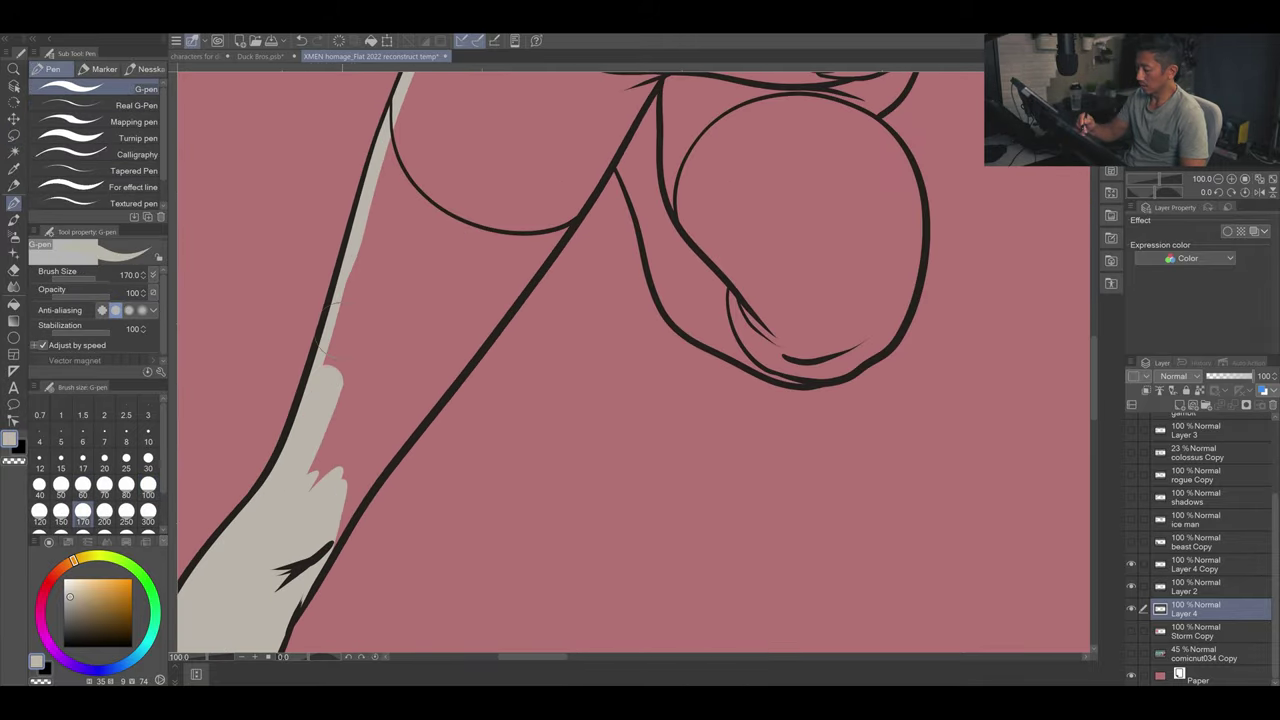
pyautogui.moveTo(380, 480); pyautogui.dragTo(486, 266)
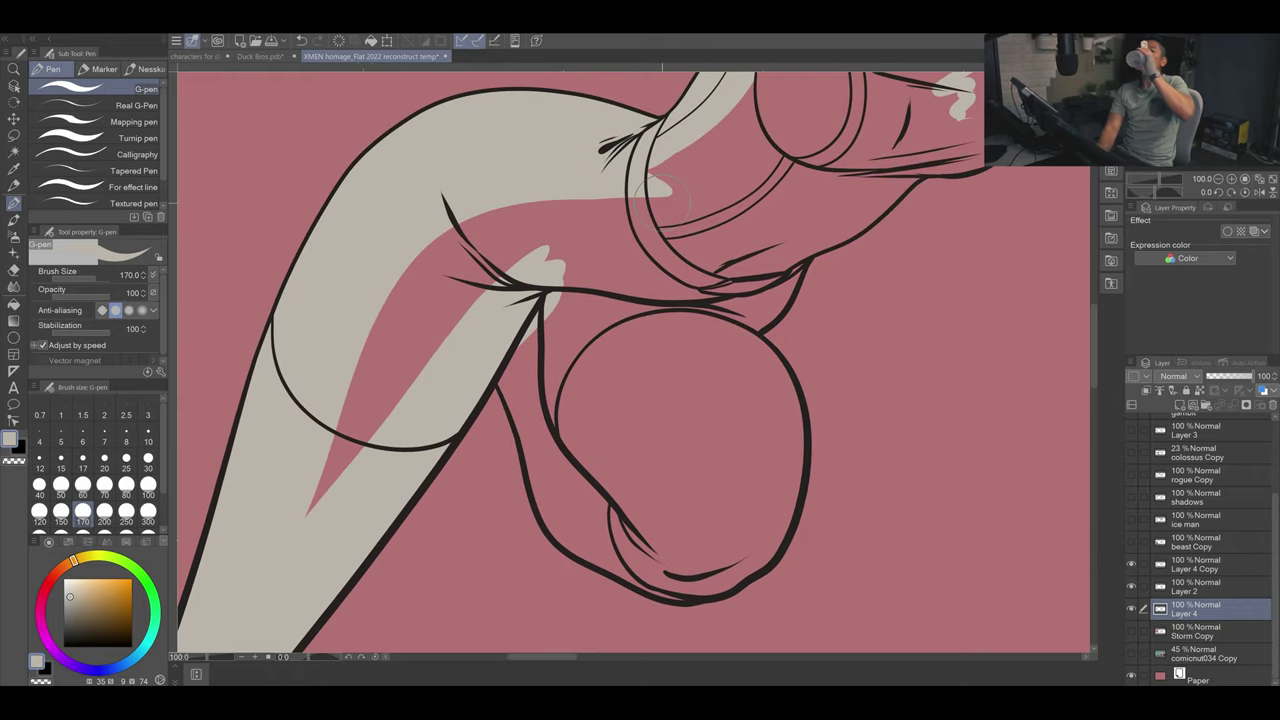
# Step: Fill the arm, finger ring, hand and collar with grey, raising the pen to 80 then 100
pyautogui.moveTo(640, 210); pyautogui.dragTo(350, 440)
pyautogui.moveTo(345, 375); pyautogui.dragTo(635, 480)
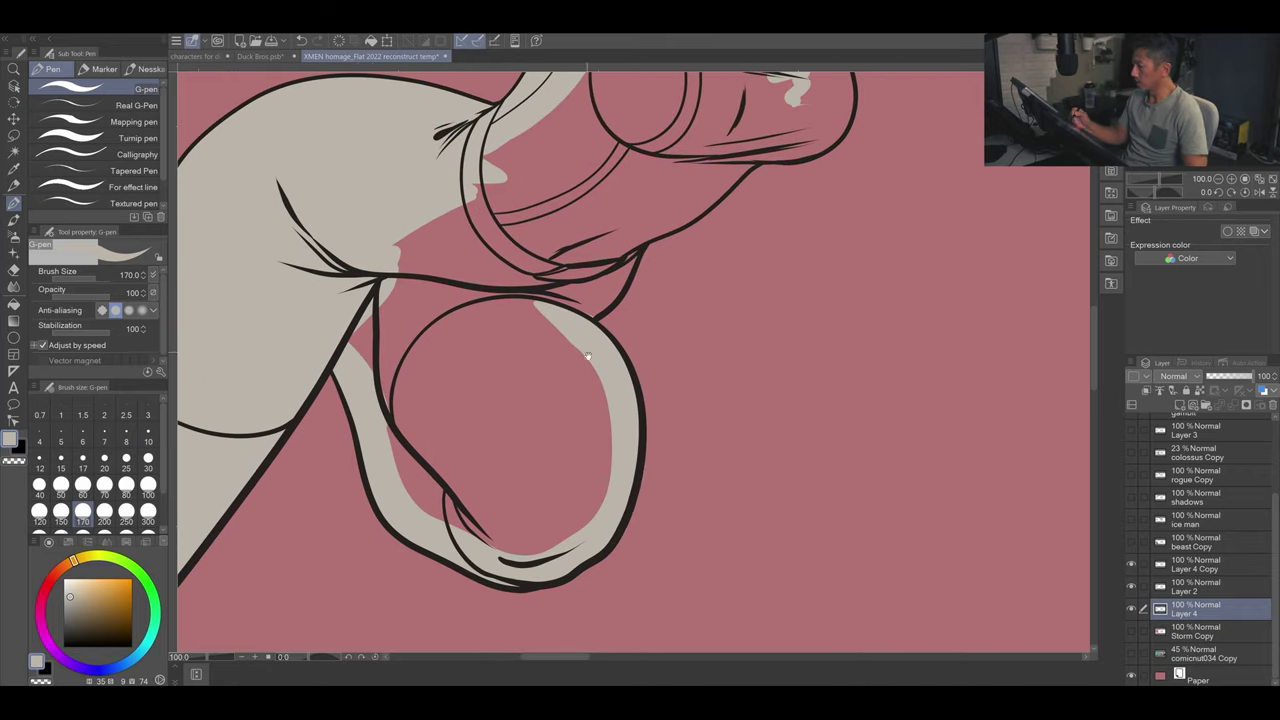
pyautogui.moveTo(795, 225); pyautogui.dragTo(655, 330)
pyautogui.click(126, 484)
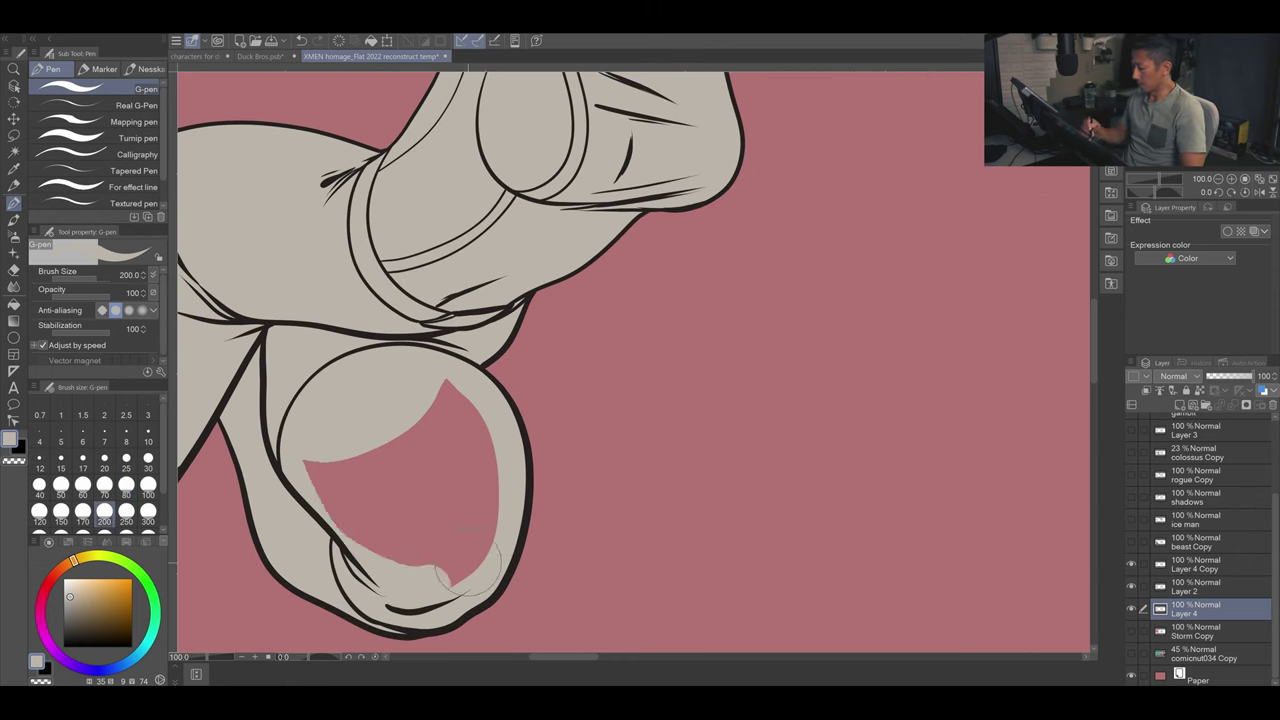
pyautogui.moveTo(330, 400); pyautogui.dragTo(470, 500)
pyautogui.click(148, 484)
pyautogui.moveTo(590, 440); pyautogui.dragTo(690, 380)
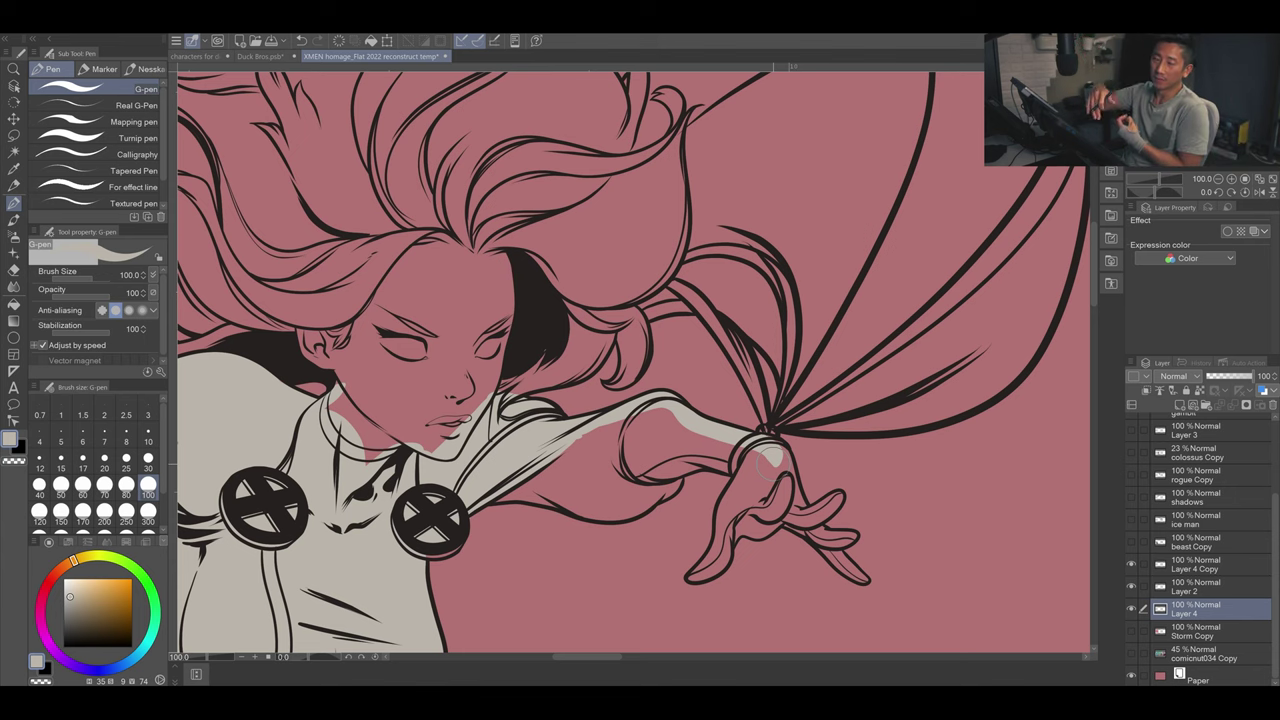
# Step: Fill the lower fingers and left arm with grey, enlarging the pen to size 170
pyautogui.moveTo(750, 512); pyautogui.dragTo(712, 578)
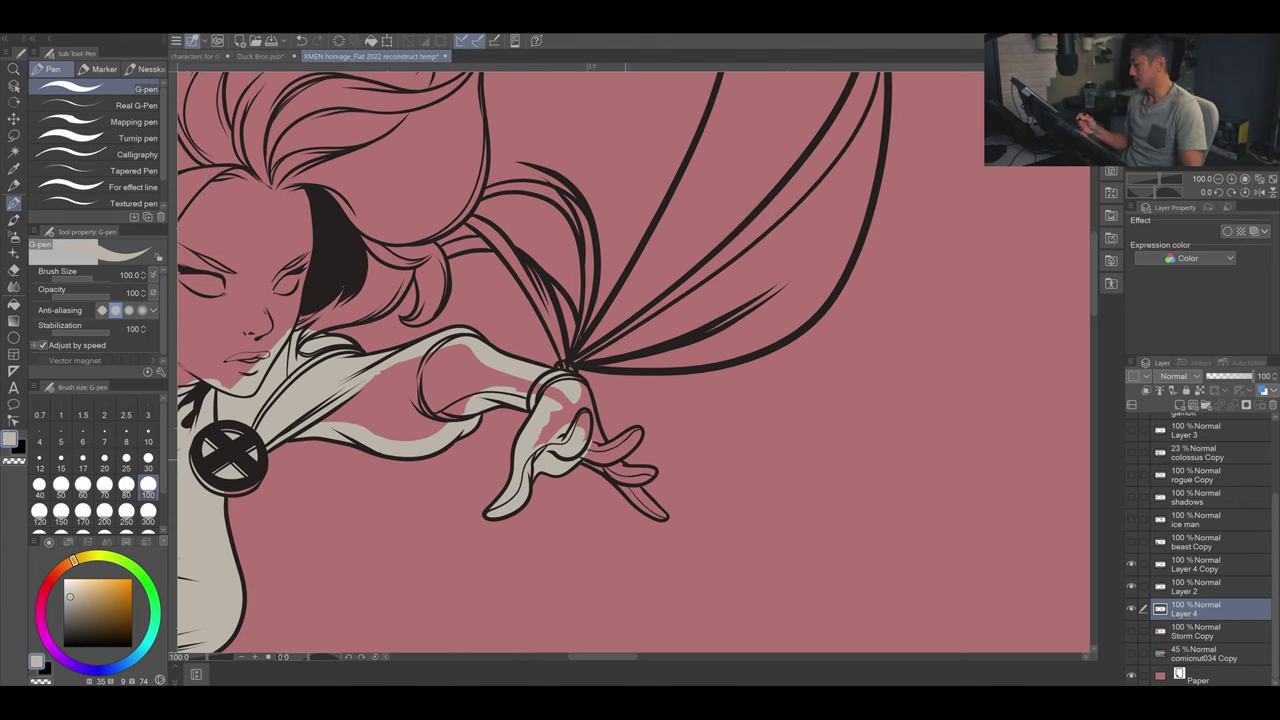
pyautogui.moveTo(520, 395); pyautogui.dragTo(330, 430)
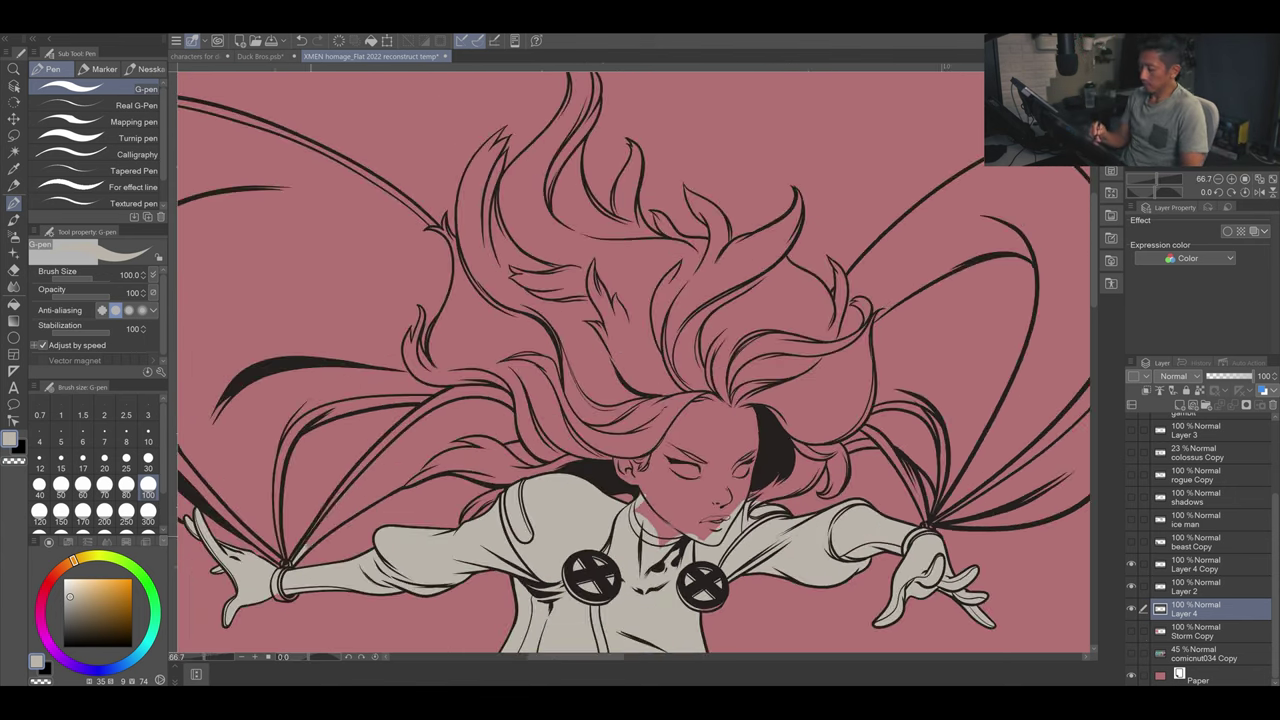
pyautogui.moveTo(480, 450); pyautogui.dragTo(320, 520)
pyautogui.press(']')
pyautogui.press(']')
pyautogui.press(']')
pyautogui.moveTo(350, 470)
pyautogui.mouseDown()
pyautogui.moveTo(530, 425)
pyautogui.moveTo(525, 455)
pyautogui.moveTo(710, 475)
pyautogui.mouseUp()
# Step: Fill the inner edges of the left and right capes with grey on Layer 4
pyautogui.moveTo(215, 190)
pyautogui.mouseDown()
pyautogui.moveTo(245, 450)
pyautogui.moveTo(440, 600)
pyautogui.mouseUp()
pyautogui.moveTo(360, 530)
pyautogui.mouseDown()
pyautogui.moveTo(280, 147)
pyautogui.moveTo(675, 355)
pyautogui.mouseUp()
pyautogui.moveTo(480, 435); pyautogui.dragTo(435, 565)
pyautogui.moveTo(870, 495); pyautogui.dragTo(400, 400)
pyautogui.moveTo(555, 405); pyautogui.dragTo(655, 320)
pyautogui.moveTo(500, 350); pyautogui.dragTo(400, 420)
pyautogui.moveTo(440, 300)
pyautogui.mouseDown()
pyautogui.moveTo(500, 220)
pyautogui.moveTo(735, 370)
pyautogui.moveTo(560, 510)
pyautogui.mouseUp()
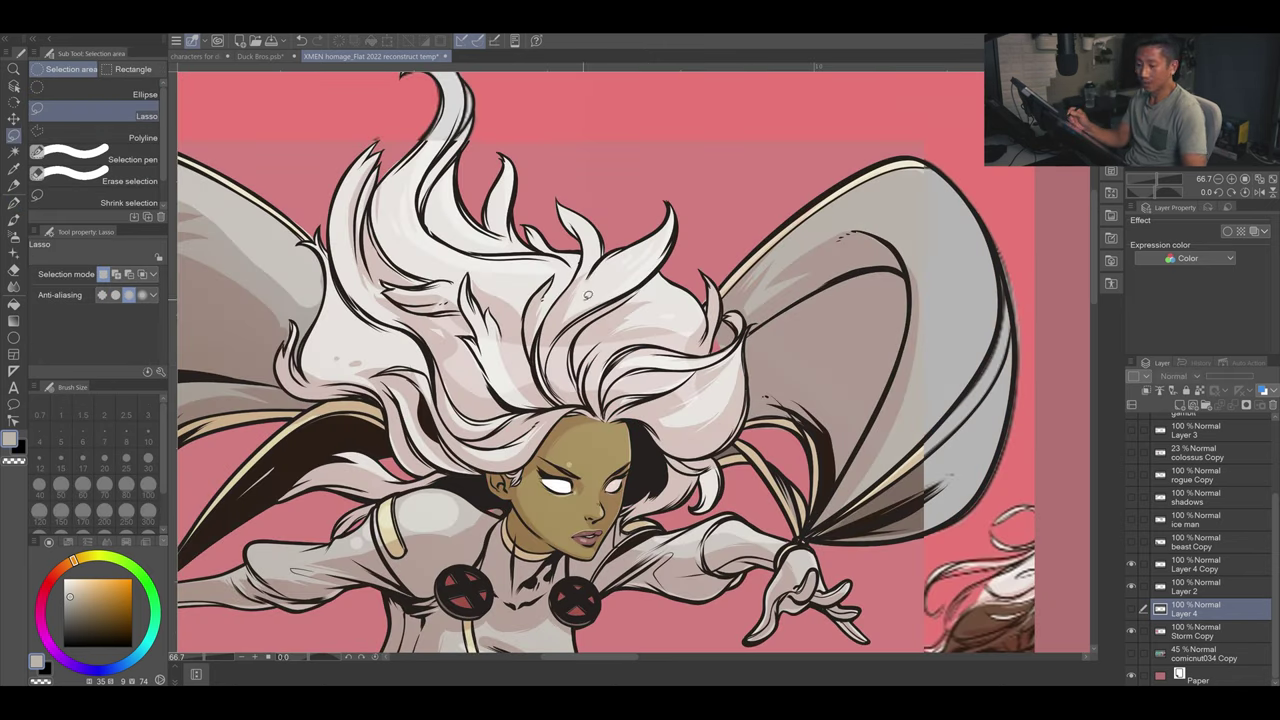
pyautogui.click(1196, 608)
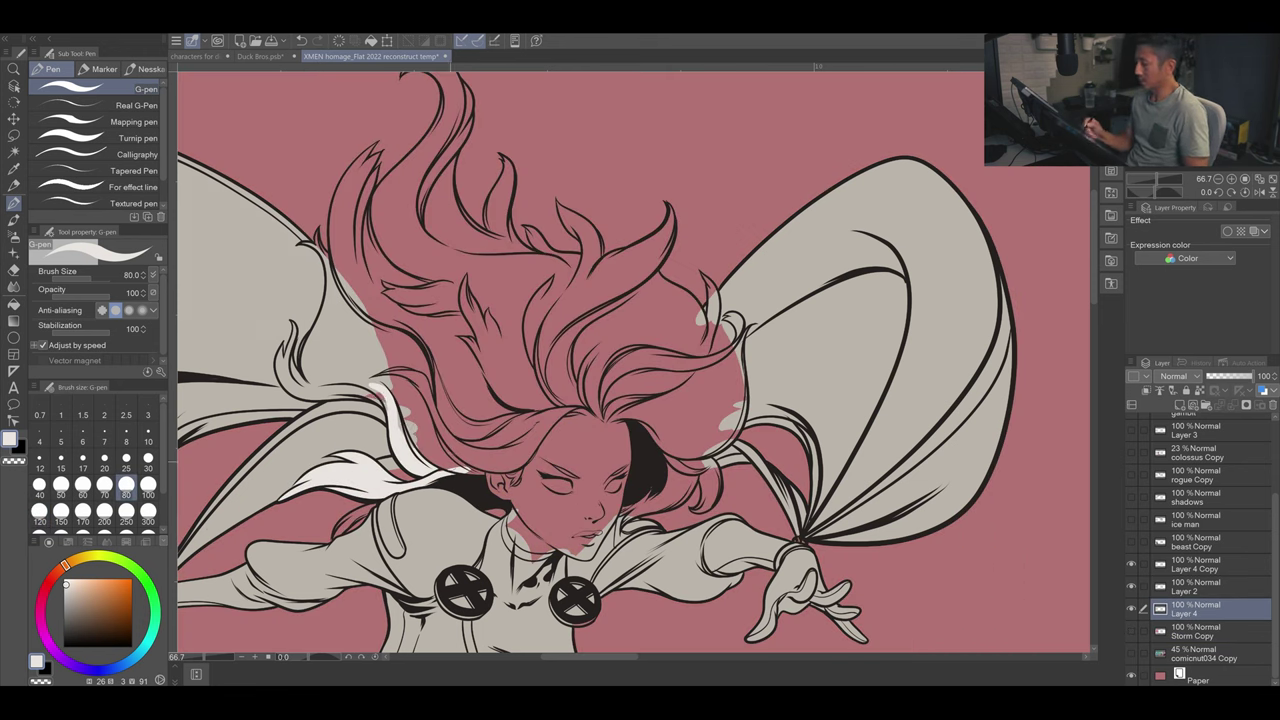
# Step: Paint white onto Storm's left hair lock with the G-pen
pyautogui.scroll(5, 630, 360)
pyautogui.moveTo(292, 430); pyautogui.dragTo(344, 304)
pyautogui.moveTo(280, 470); pyautogui.dragTo(370, 320)
pyautogui.moveTo(412, 465); pyautogui.dragTo(514, 495)
pyautogui.moveTo(398, 355); pyautogui.dragTo(362, 110)
pyautogui.scroll(-5, 285, 405)
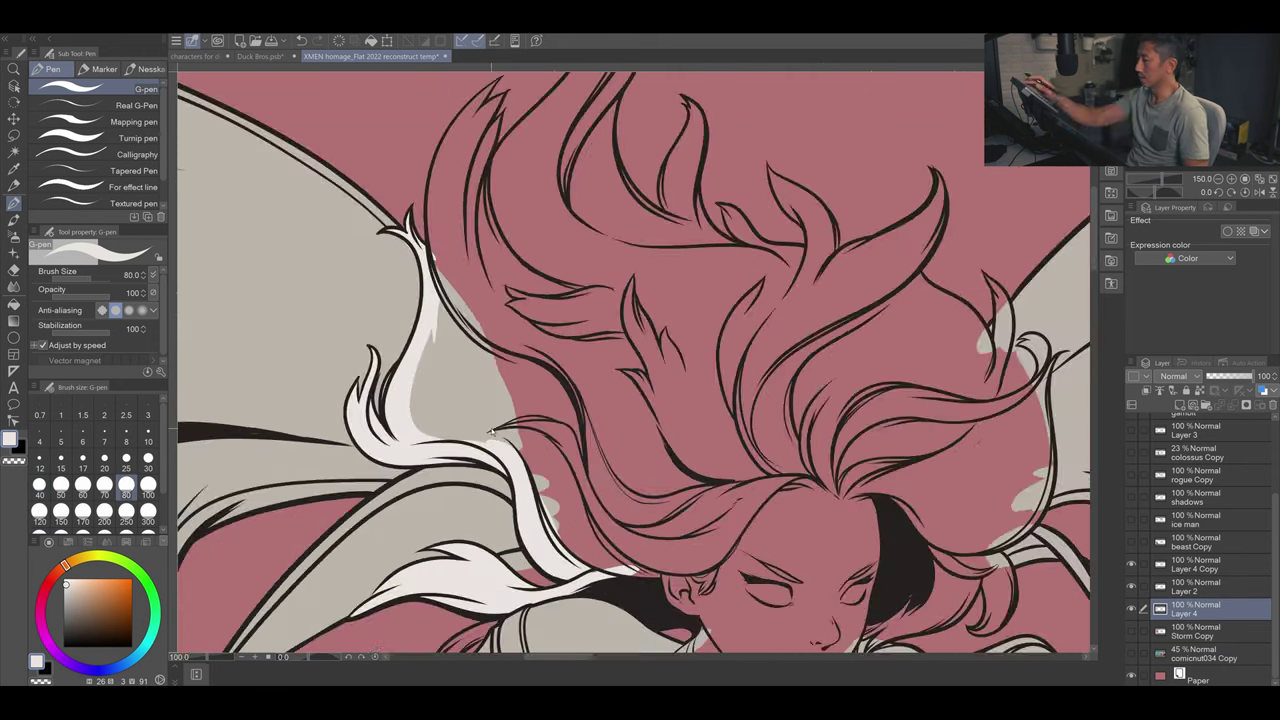
pyautogui.scroll(6, 224, 497)
# Step: Fill the left hair lock and strands with white at pen sizes 40 and 80
pyautogui.click(39, 484)
pyautogui.moveTo(300, 440); pyautogui.dragTo(360, 250)
pyautogui.moveTo(600, 250); pyautogui.dragTo(480, 450)
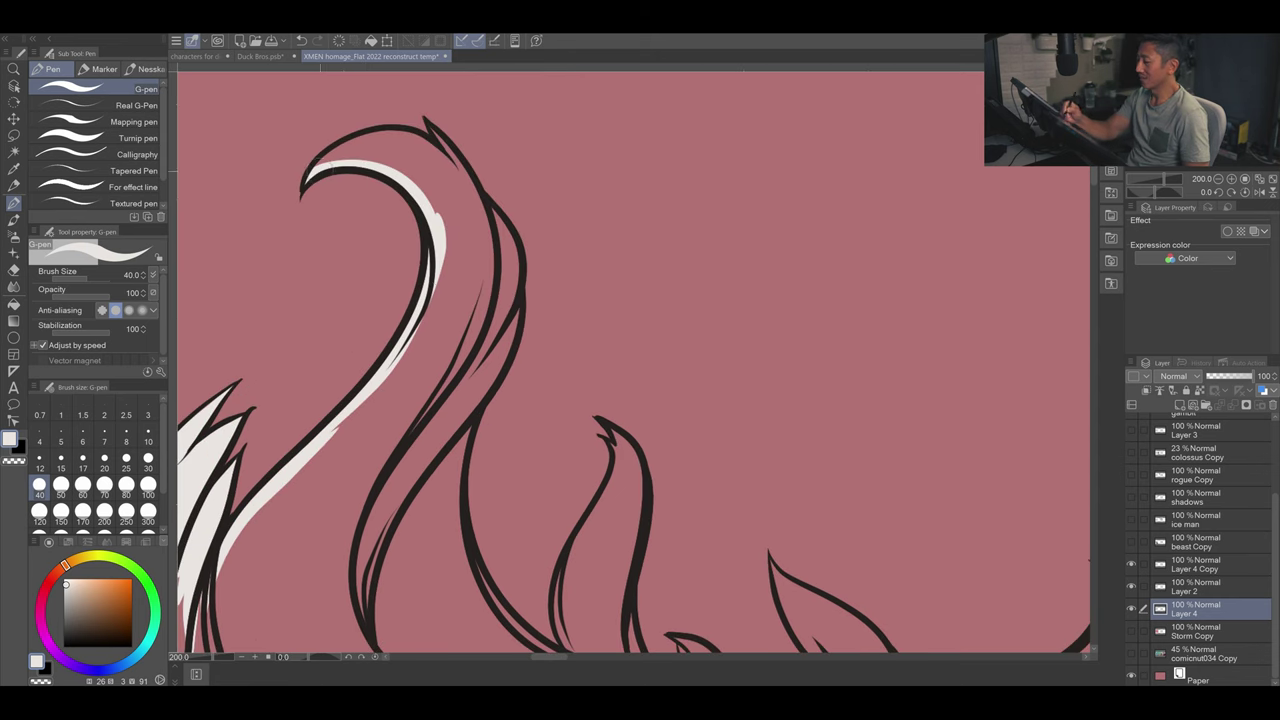
pyautogui.moveTo(330, 340); pyautogui.dragTo(470, 140)
pyautogui.click(126, 484)
pyautogui.moveTo(450, 420); pyautogui.dragTo(510, 220)
pyautogui.moveTo(600, 450)
pyautogui.mouseDown()
pyautogui.moveTo(600, 200)
pyautogui.moveTo(600, 420)
pyautogui.mouseUp()
# Step: Fill the leaf-shaped hair tips with white using a size 50 pen
pyautogui.click(61, 484)
pyautogui.moveTo(640, 200); pyautogui.dragTo(645, 400)
pyautogui.moveTo(700, 450); pyautogui.dragTo(542, 354)
pyautogui.moveTo(600, 300); pyautogui.dragTo(510, 370)
pyautogui.moveTo(700, 450); pyautogui.dragTo(550, 440)
pyautogui.moveTo(470, 220)
pyautogui.mouseDown()
pyautogui.moveTo(555, 410)
pyautogui.moveTo(590, 415)
pyautogui.mouseUp()
pyautogui.moveTo(700, 300); pyautogui.dragTo(525, 360)
pyautogui.moveTo(560, 290); pyautogui.dragTo(480, 550)
pyautogui.moveTo(650, 450); pyautogui.dragTo(565, 235)
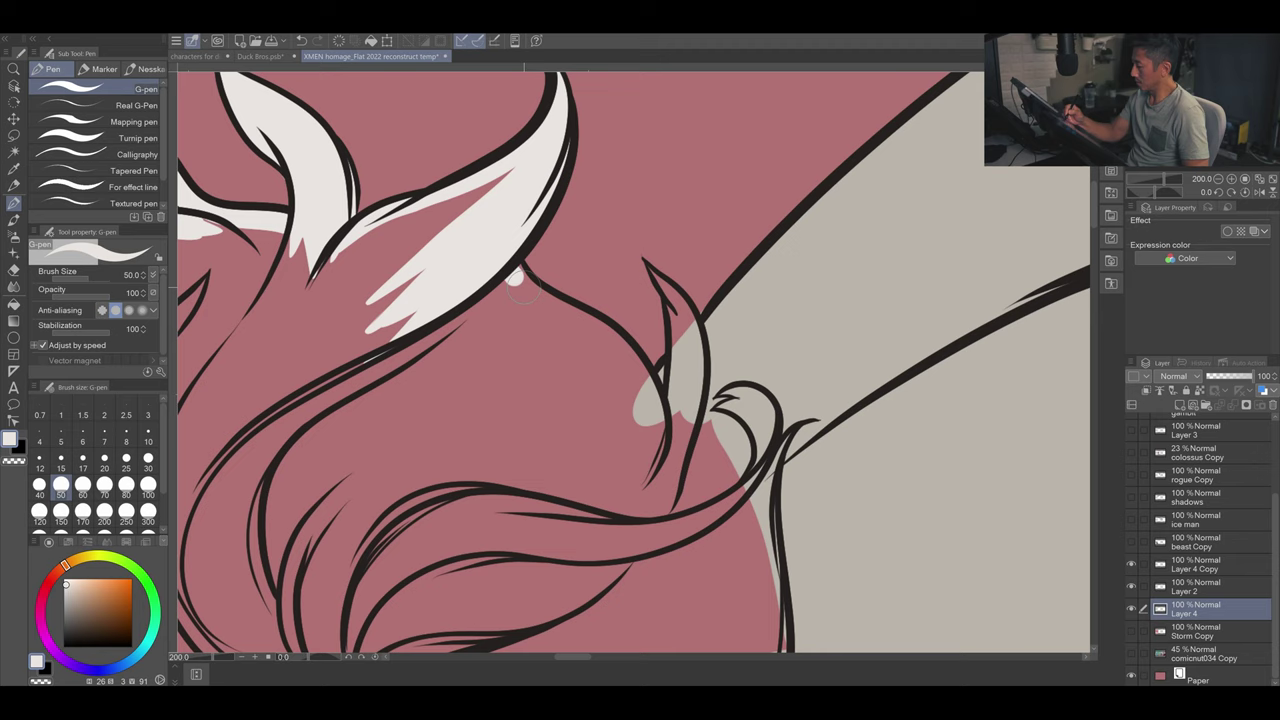
pyautogui.moveTo(660, 280); pyautogui.dragTo(640, 480)
pyautogui.moveTo(700, 450); pyautogui.dragTo(630, 340)
pyautogui.moveTo(690, 300)
pyautogui.mouseDown()
pyautogui.moveTo(672, 392)
pyautogui.moveTo(650, 365)
pyautogui.moveTo(590, 590)
pyautogui.mouseUp()
# Step: Fill the remaining hair locks and a strand with white at pen size 60
pyautogui.scroll(-2, 690, 330)
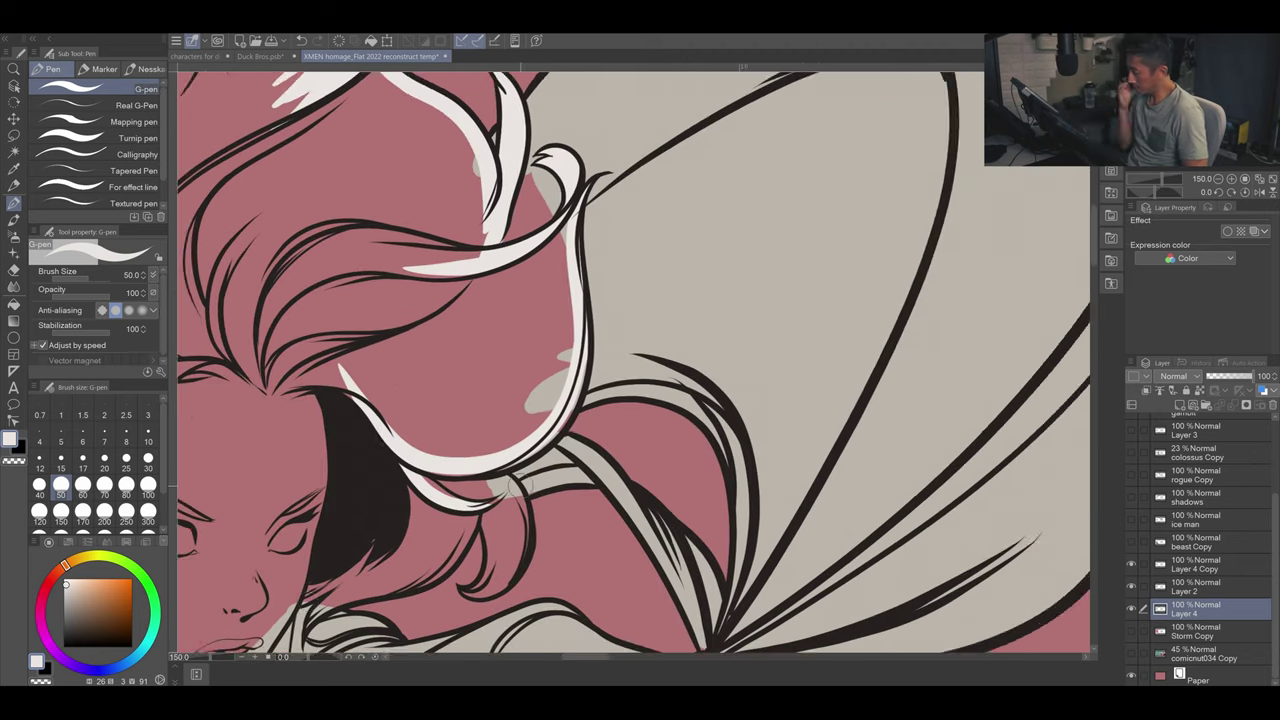
pyautogui.click(82, 484)
pyautogui.moveTo(520, 470); pyautogui.dragTo(380, 520)
pyautogui.moveTo(560, 390); pyautogui.dragTo(430, 500)
pyautogui.moveTo(585, 385); pyautogui.dragTo(545, 495)
pyautogui.moveTo(520, 410); pyautogui.dragTo(440, 490)
pyautogui.moveTo(641, 177); pyautogui.dragTo(661, 287)
# Step: Lasso the large left hair mass, fill it with white, and touch up with pen strokes
pyautogui.press('m')
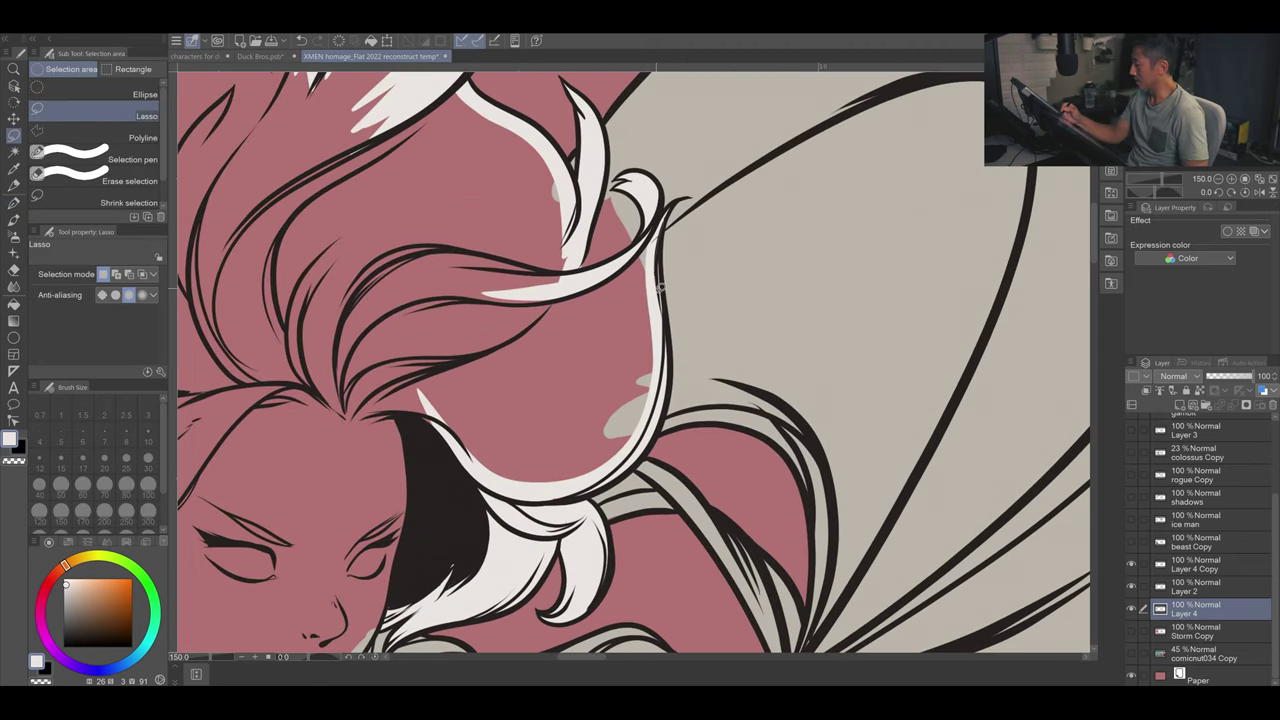
pyautogui.moveTo(475, 90)
pyautogui.mouseDown()
pyautogui.moveTo(478, 164)
pyautogui.moveTo(815, 248)
pyautogui.mouseUp()
pyautogui.press('p')
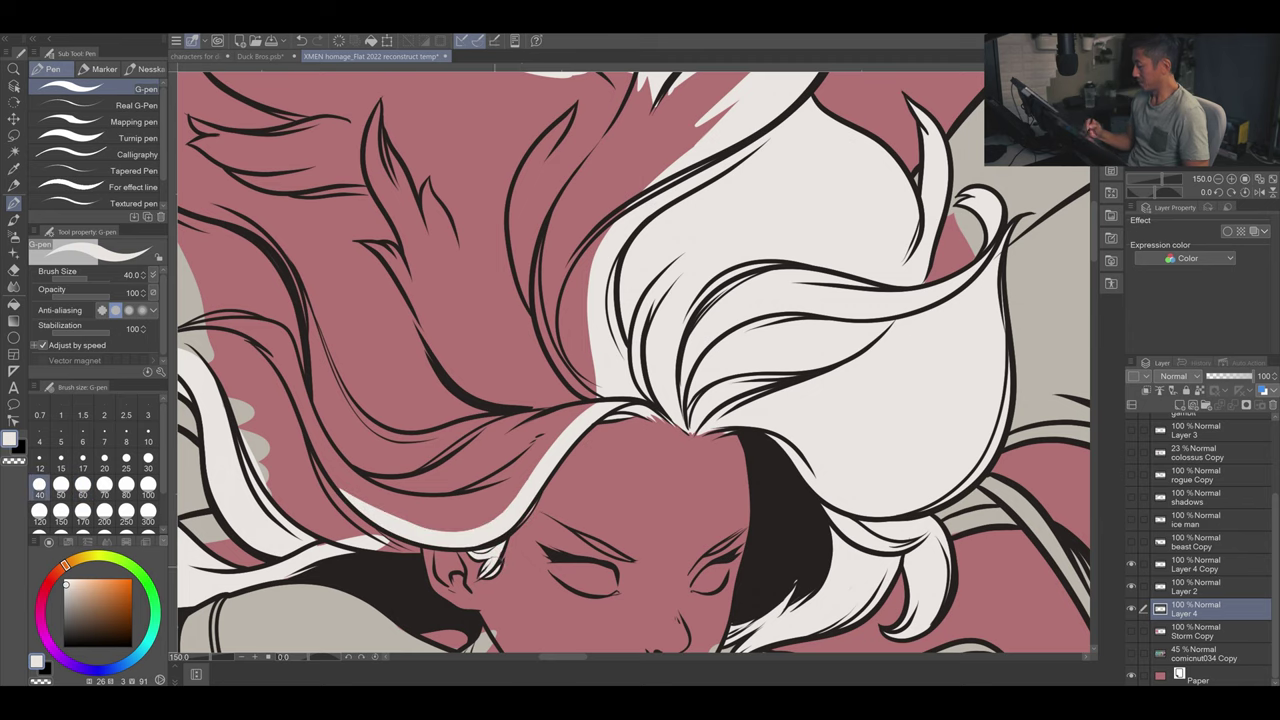
pyautogui.scroll(-2, 630, 360)
pyautogui.press('m')
pyautogui.moveTo(385, 530); pyautogui.dragTo(298, 113)
pyautogui.moveTo(228, 314); pyautogui.dragTo(330, 560)
pyautogui.hotkey('alt', 'Delete')
pyautogui.press('p')
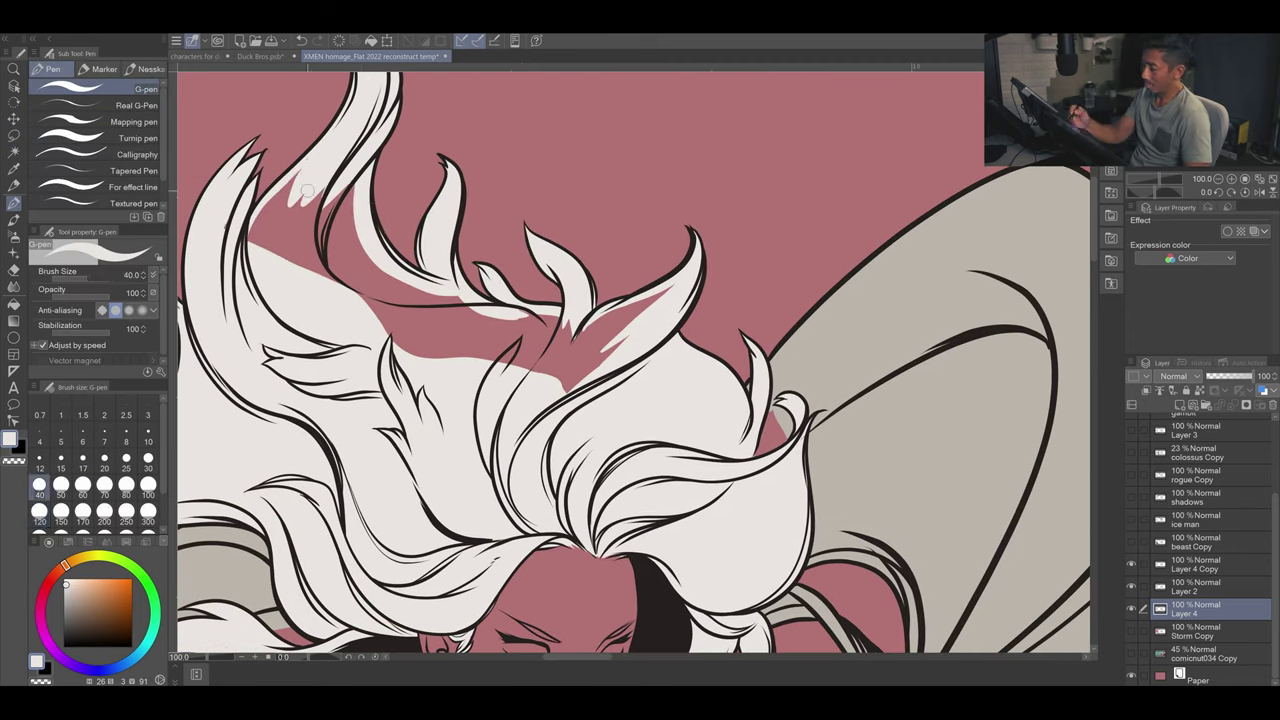
pyautogui.moveTo(560, 360); pyautogui.dragTo(380, 282)
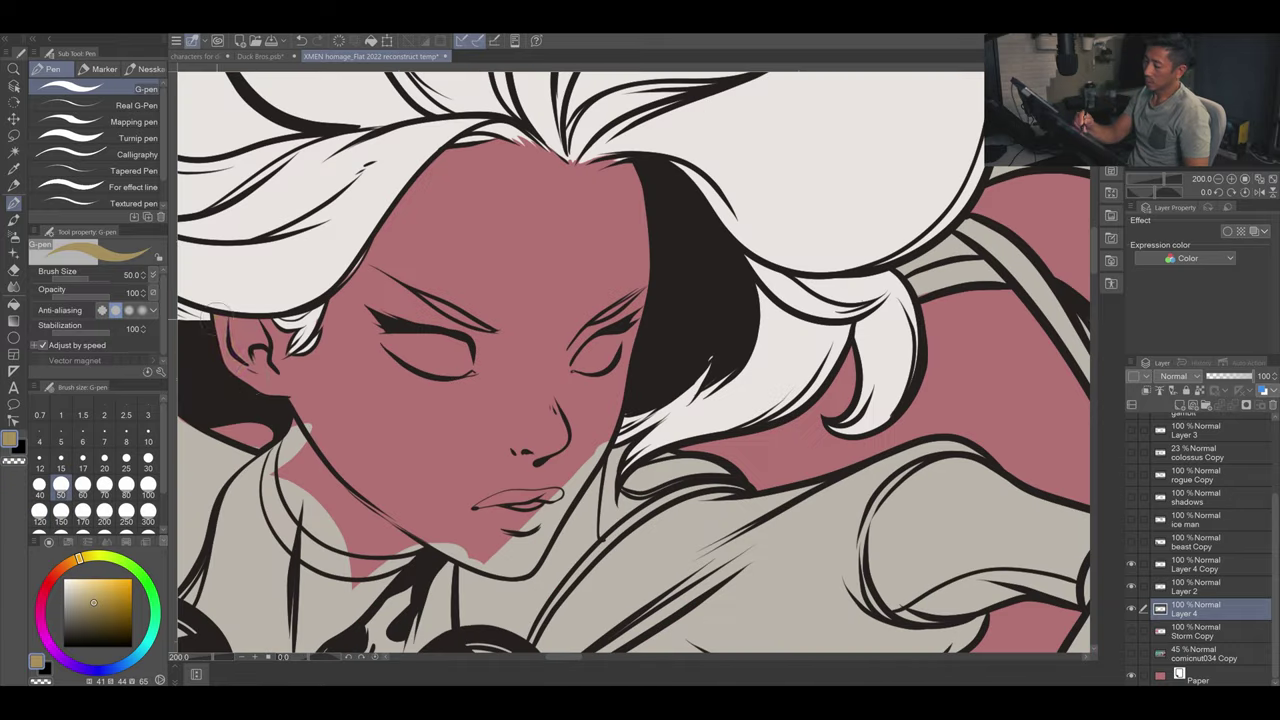
# Step: Edge the neck, cheek and hairline in gold at size 25, then lasso-fill the face gold
pyautogui.moveTo(220, 320); pyautogui.dragTo(420, 545)
pyautogui.click(126, 458)
pyautogui.moveTo(300, 365)
pyautogui.mouseDown()
pyautogui.moveTo(430, 180)
pyautogui.moveTo(545, 145)
pyautogui.mouseUp()
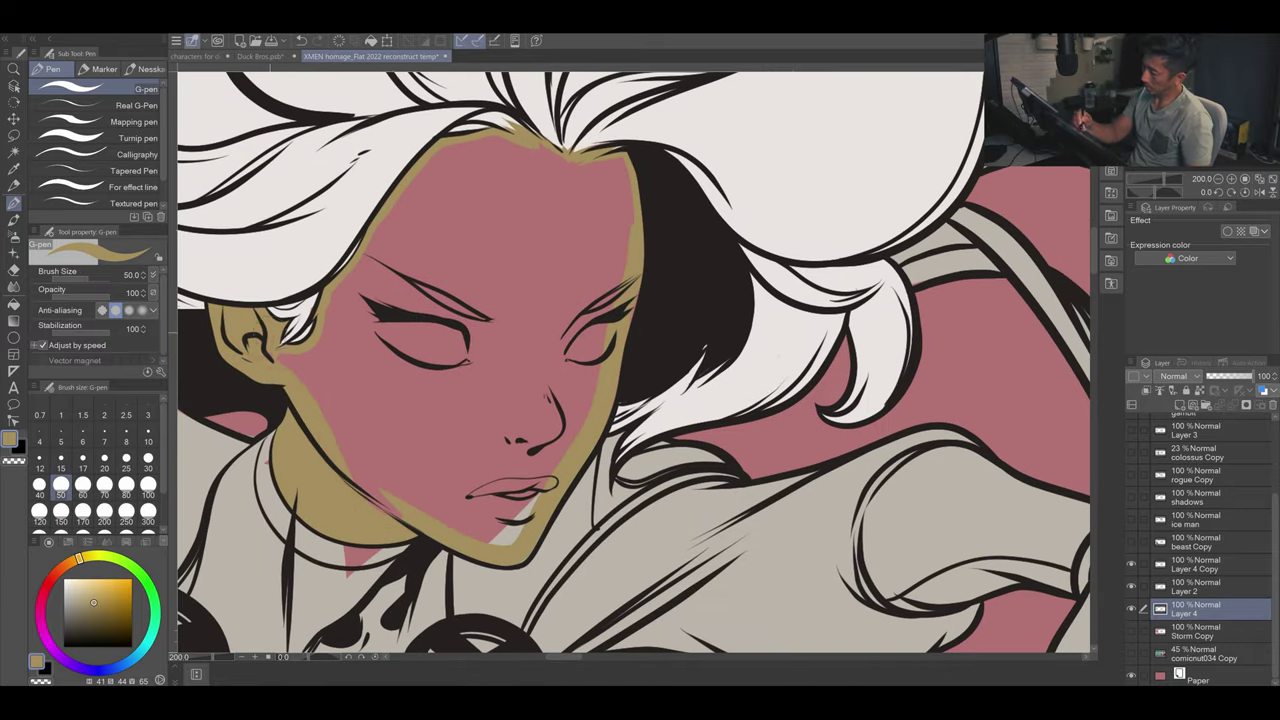
pyautogui.press('m')
pyautogui.moveTo(440, 548); pyautogui.dragTo(445, 540)
pyautogui.hotkey('alt', 'Delete')
# Step: Paint both eyes white and pick a pink colour for the lips
pyautogui.moveTo(458, 345); pyautogui.dragTo(387, 327)
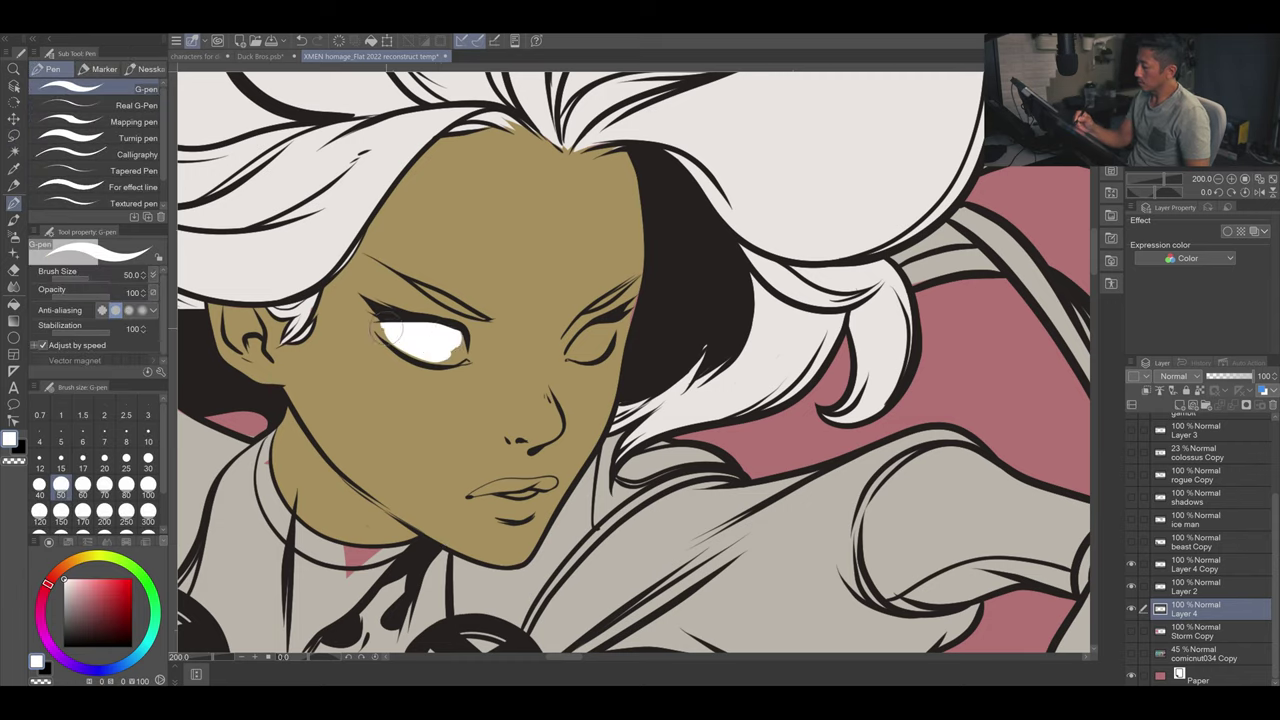
pyautogui.moveTo(596, 330); pyautogui.dragTo(578, 352)
pyautogui.click(92, 606)
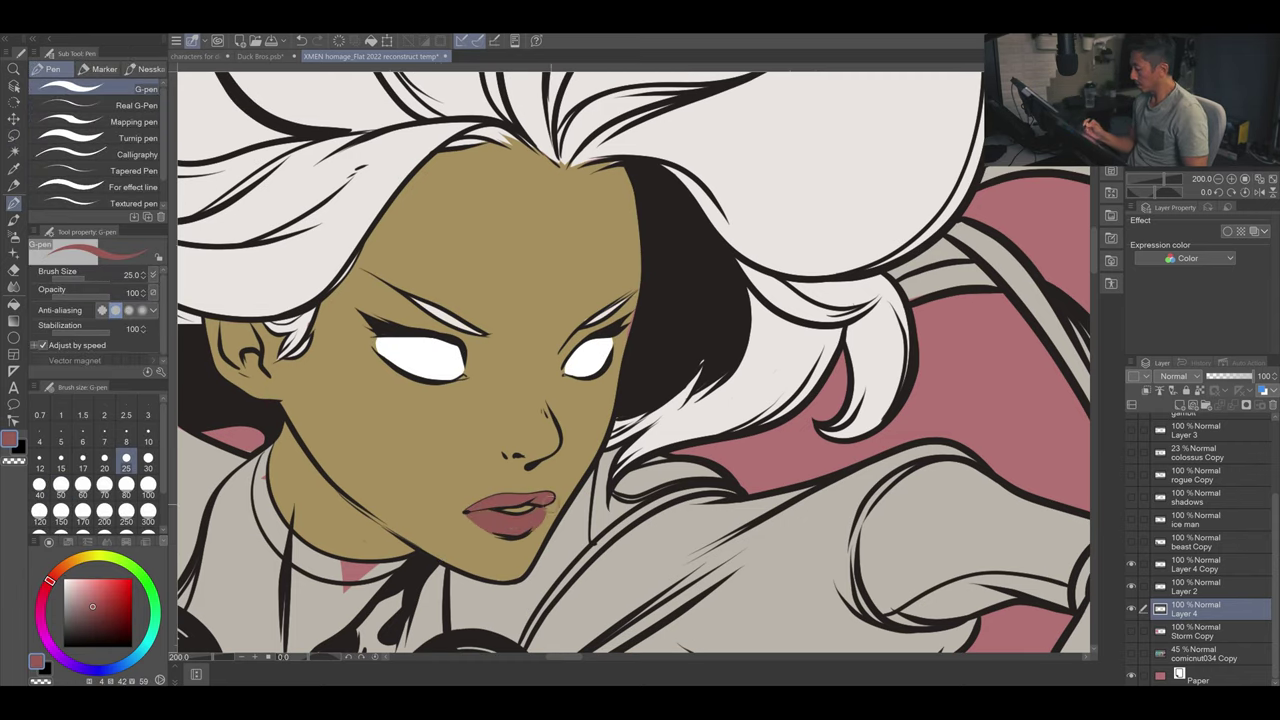
pyautogui.hotkey('ctrl', 'o')
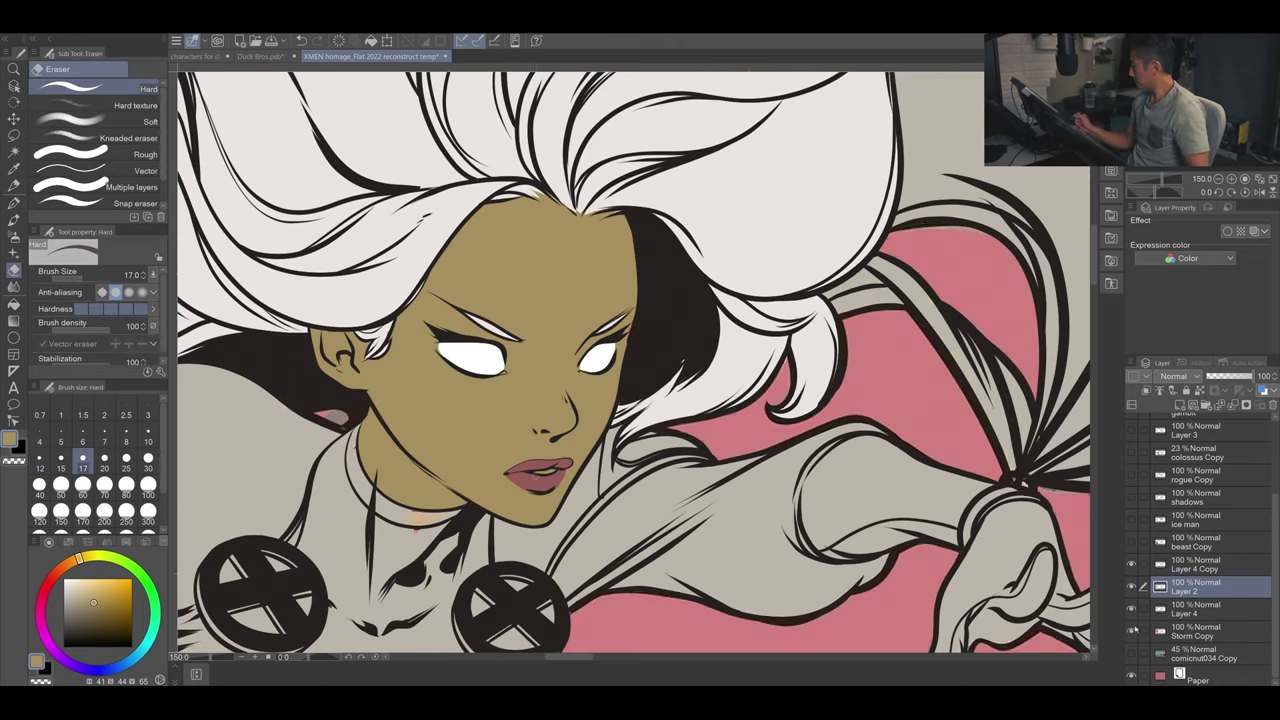
# Step: Paint grey shading on the cape and hair edge, deleting stray shading inside the lassoed cape area
pyautogui.press('p')
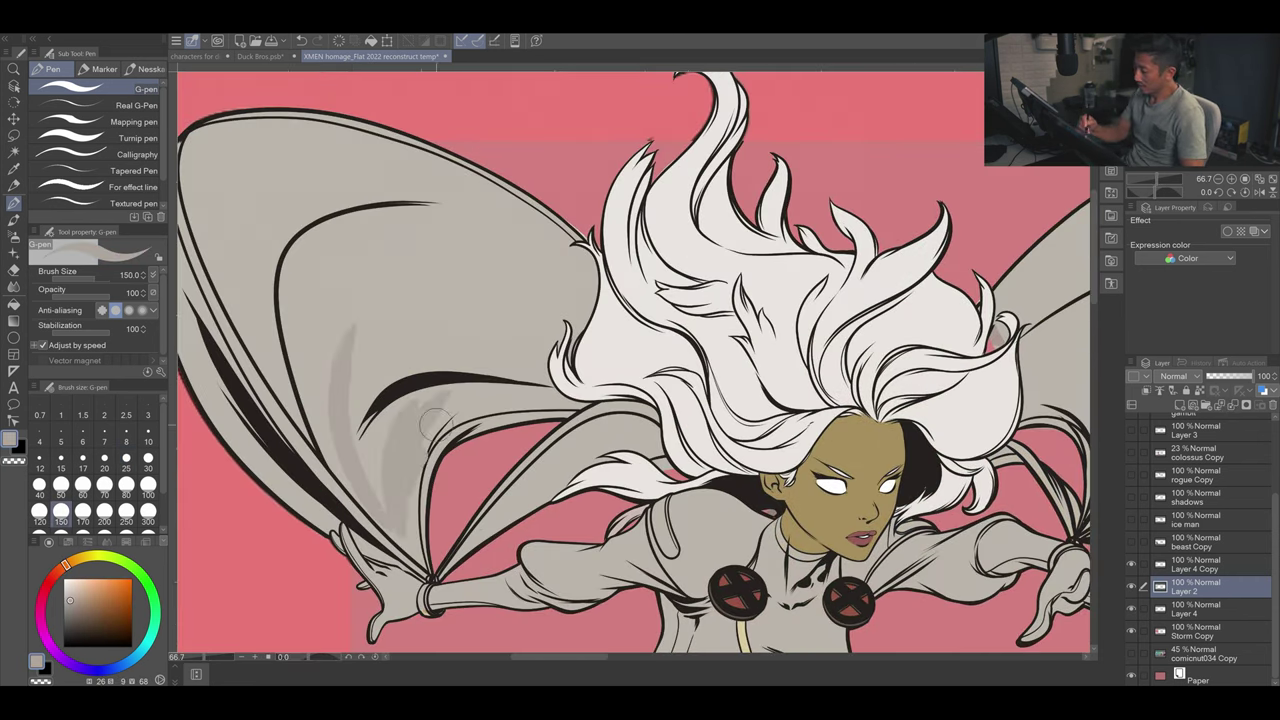
pyautogui.moveTo(255, 430); pyautogui.dragTo(286, 206)
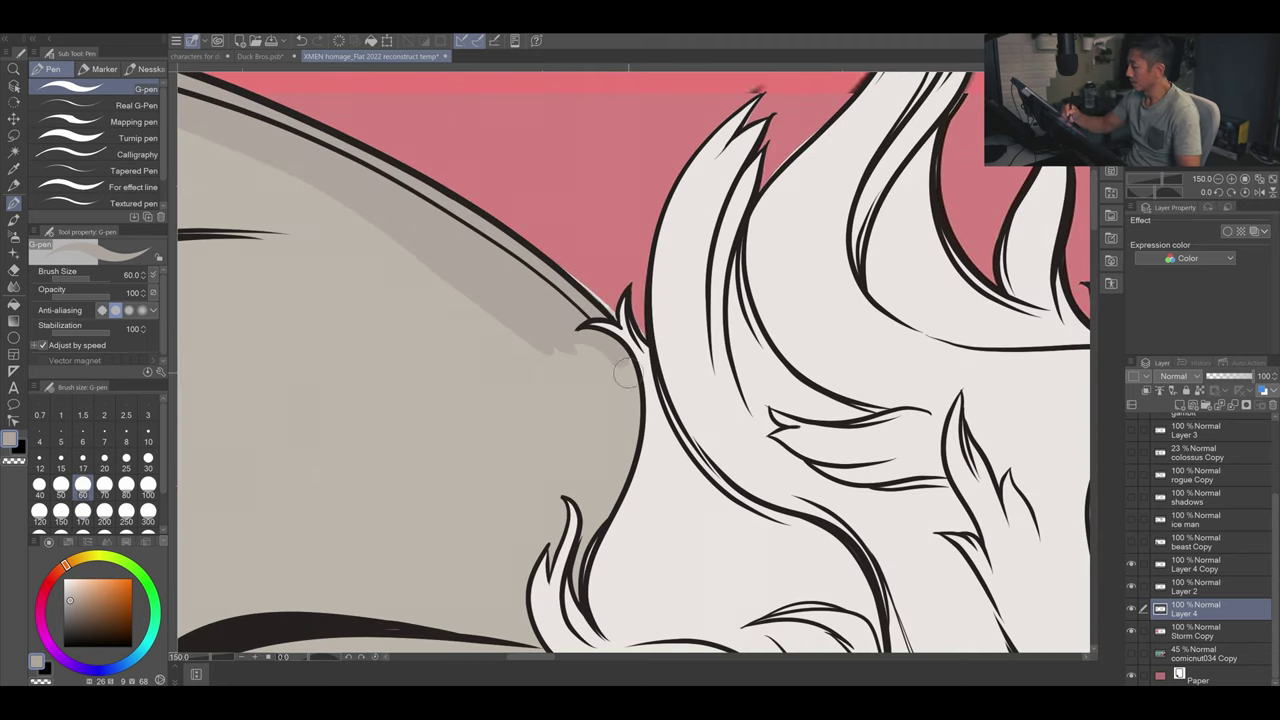
pyautogui.moveTo(625, 374); pyautogui.dragTo(549, 488)
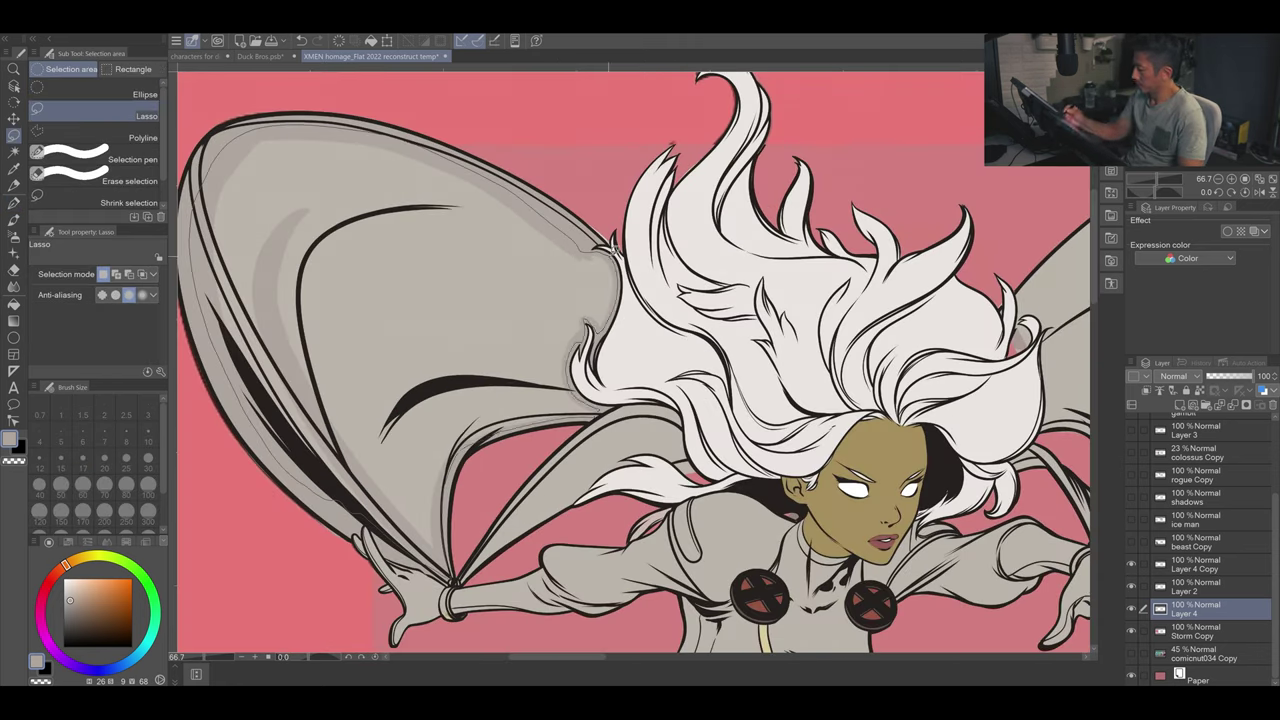
pyautogui.press('Delete')
pyautogui.hotkey('ctrl', 'd')
pyautogui.press('p')
# Step: Make Layer 2 active and toggle Layer 4 to compare the shaded and flat versions
pyautogui.press('e')
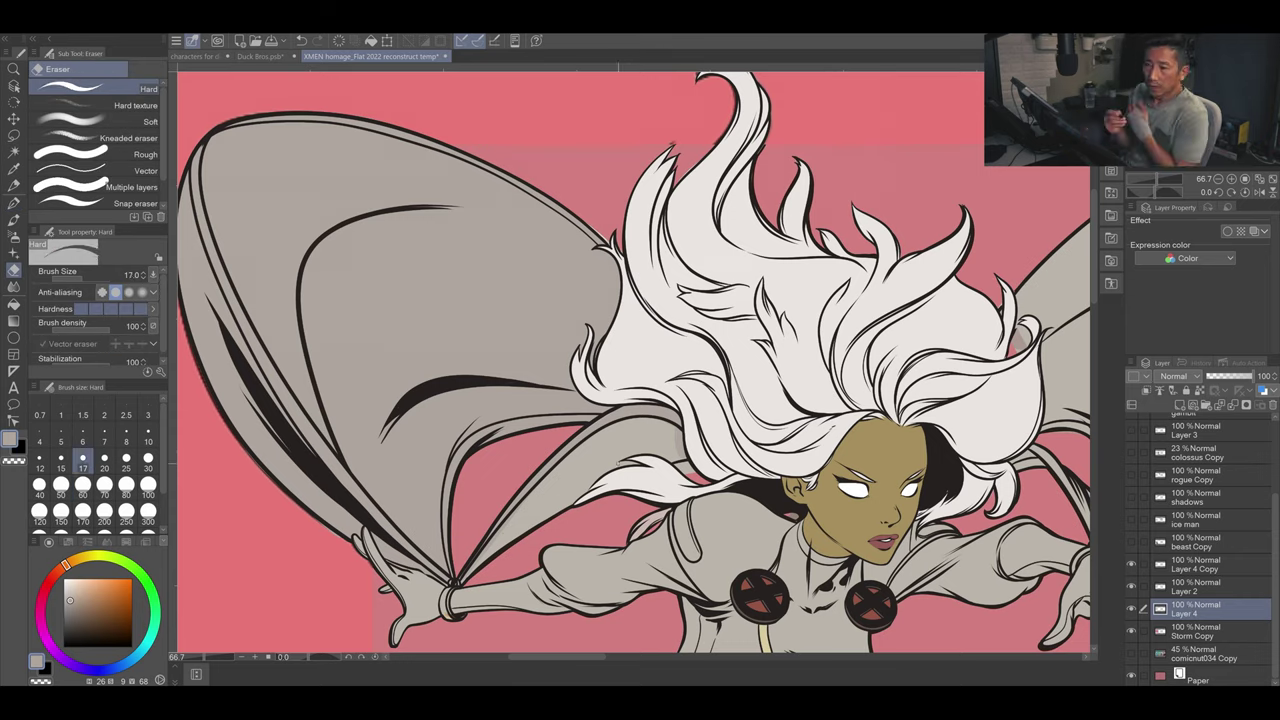
pyautogui.click(1196, 586)
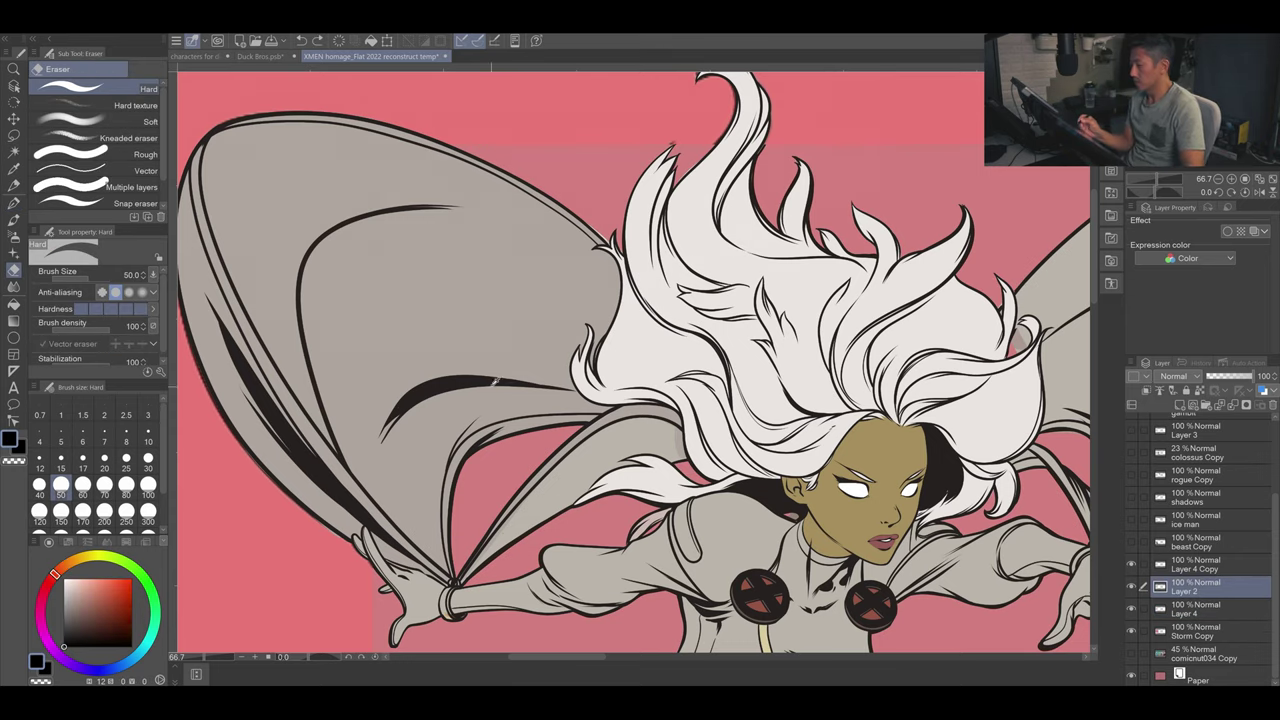
pyautogui.press('p')
pyautogui.scroll(3, 597, 413)
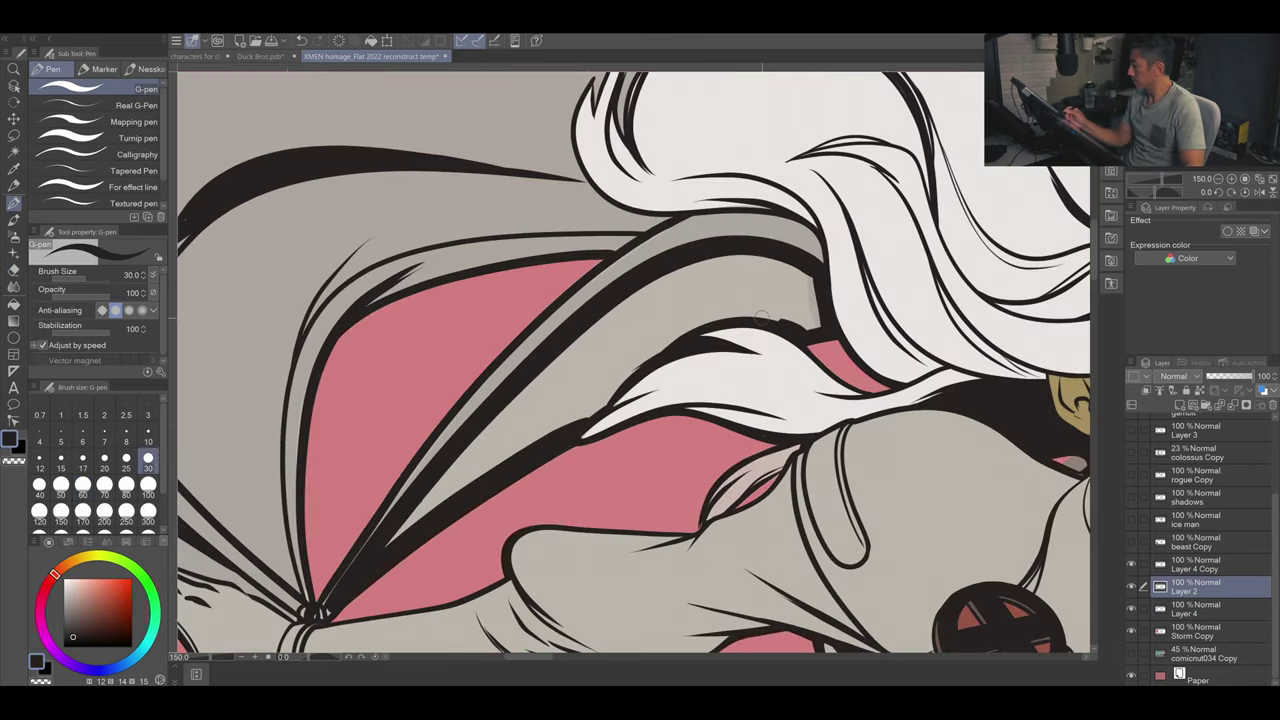
pyautogui.scroll(-5, 762, 318)
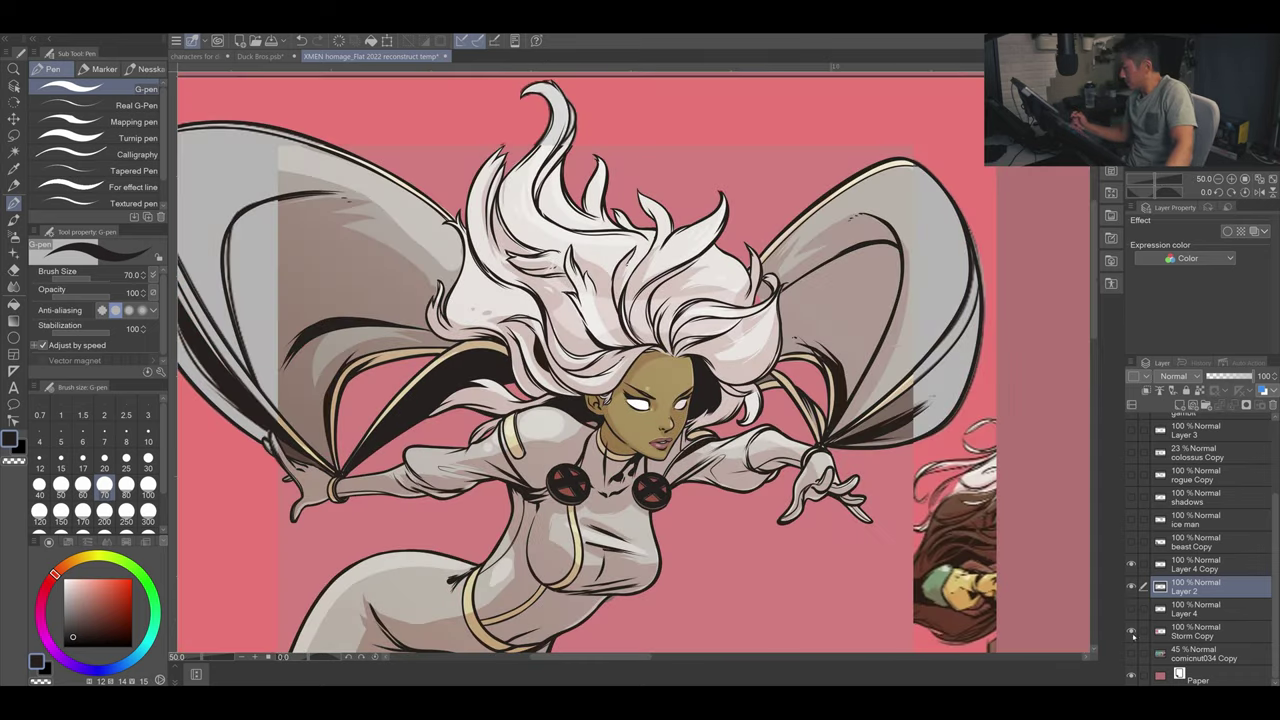
pyautogui.click(1131, 608)
pyautogui.moveTo(600, 360); pyautogui.dragTo(712, 378)
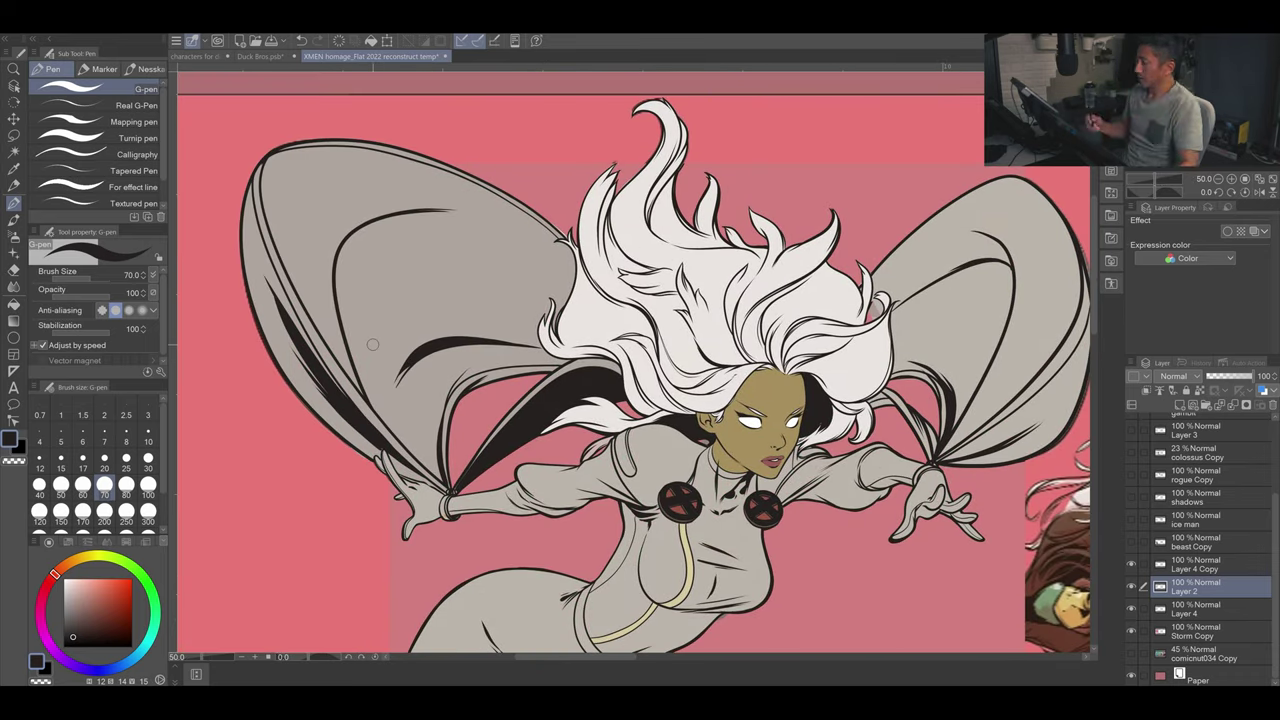
pyautogui.scroll(-5, 372, 344)
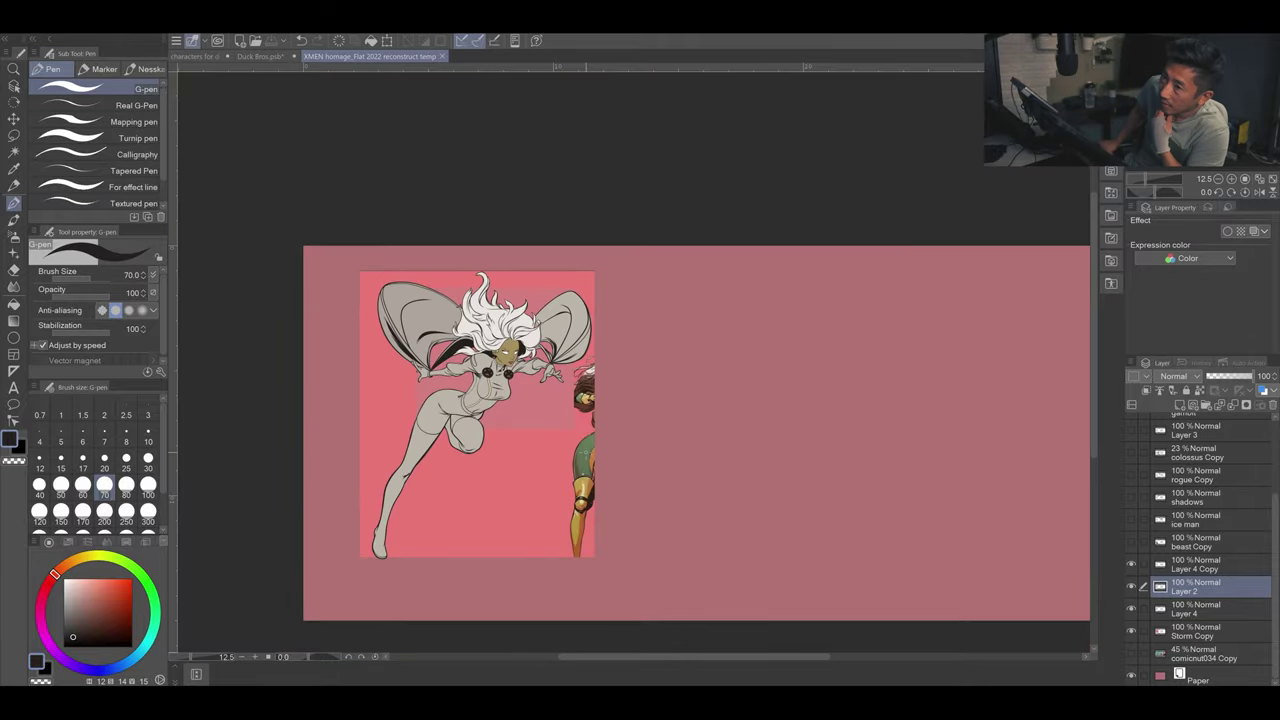
# Step: Show the full X-Men cover art with the recoloured Beast and other team members
pyautogui.moveTo(691, 412); pyautogui.dragTo(623, 386)
pyautogui.click(1131, 564)
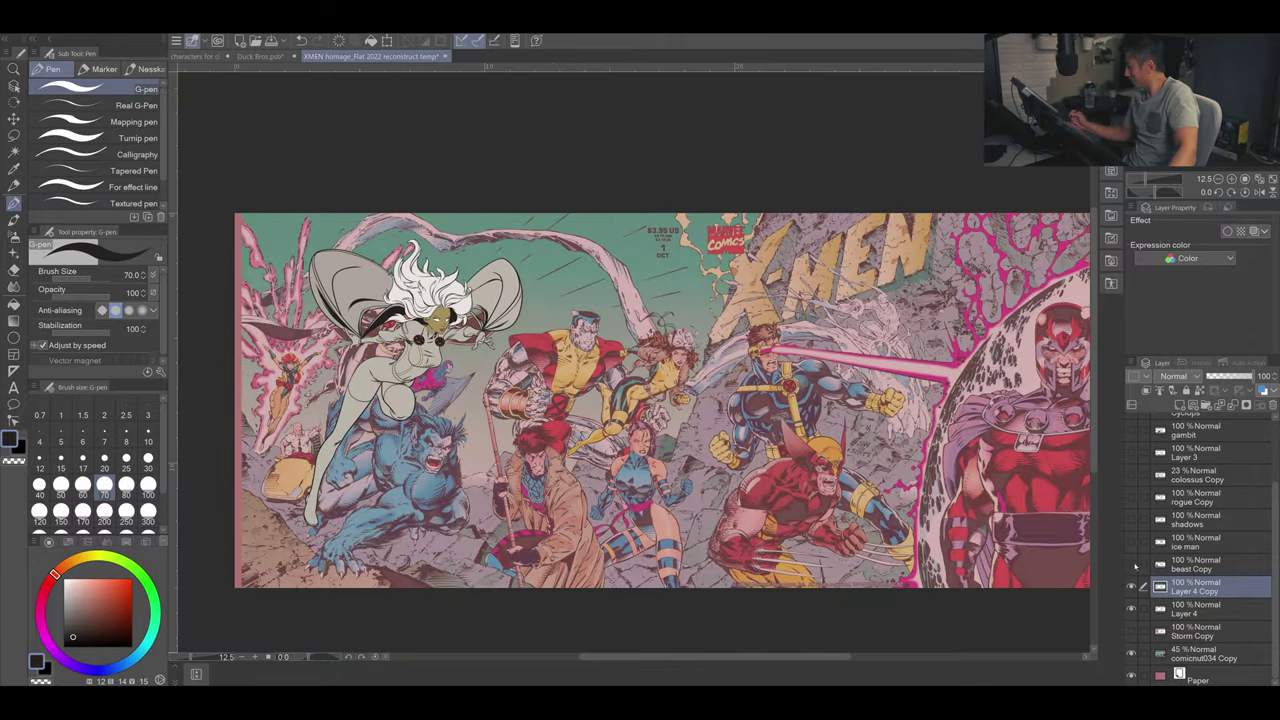
pyautogui.click(1132, 564)
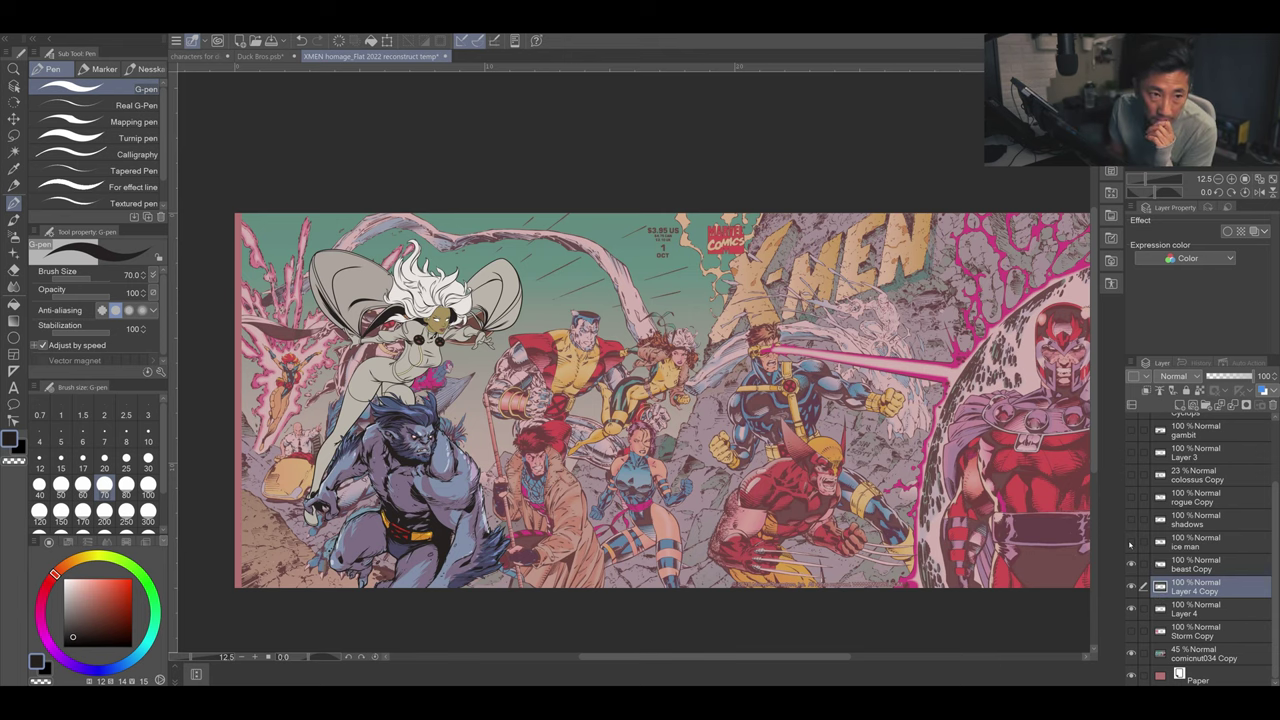
pyautogui.moveTo(1130, 543); pyautogui.dragTo(1131, 416)
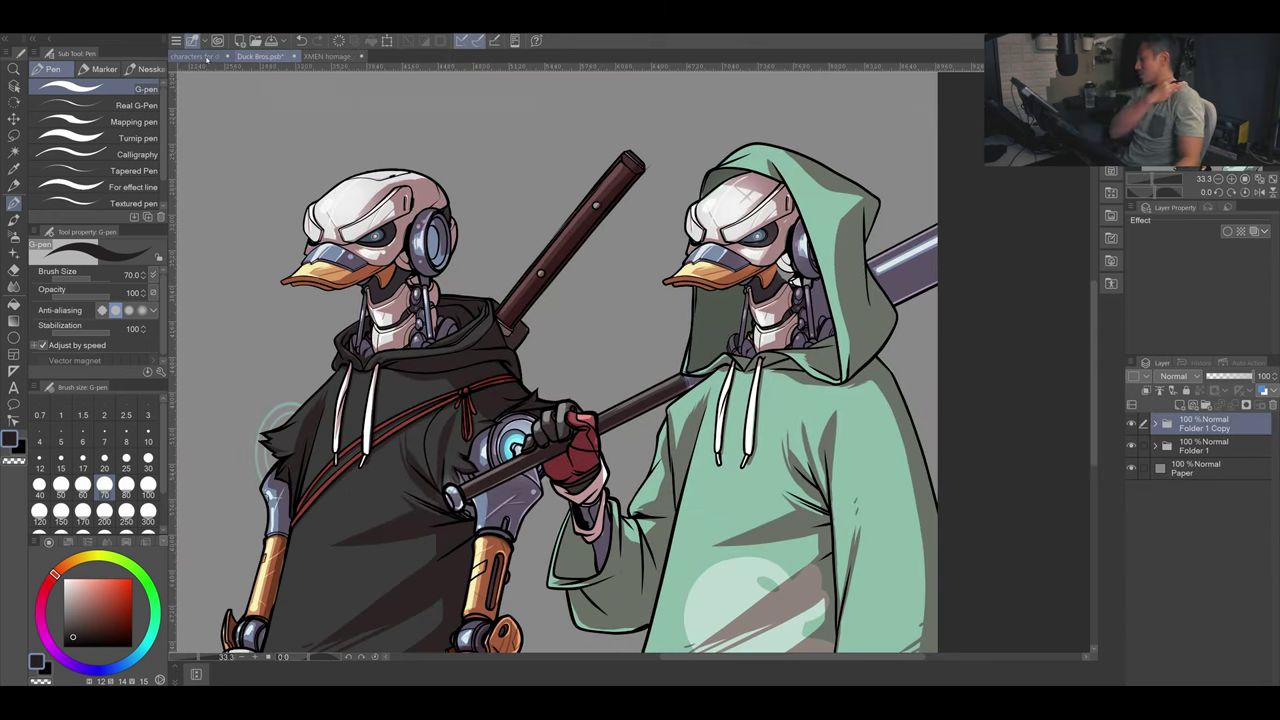
# Step: Check the characters-for-dialogue document, then hide the redrawn characters to show the original cover
pyautogui.click(207, 58)
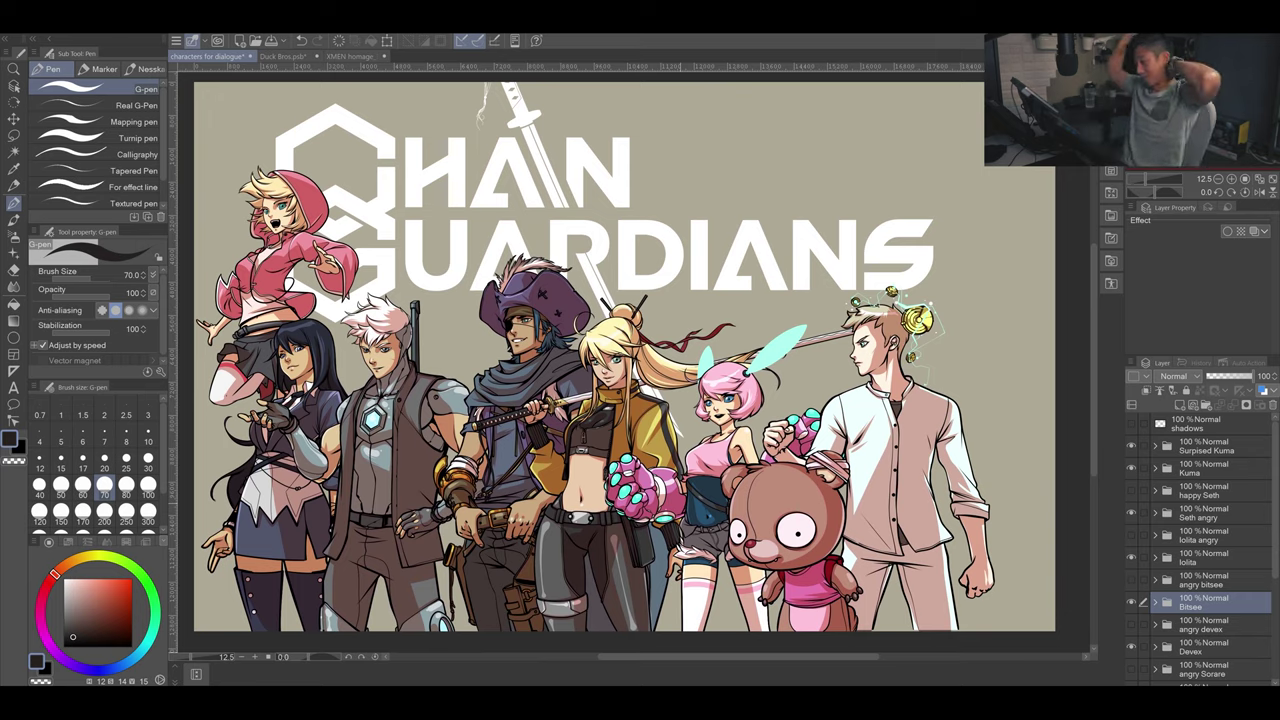
pyautogui.scroll(2, 586, 467)
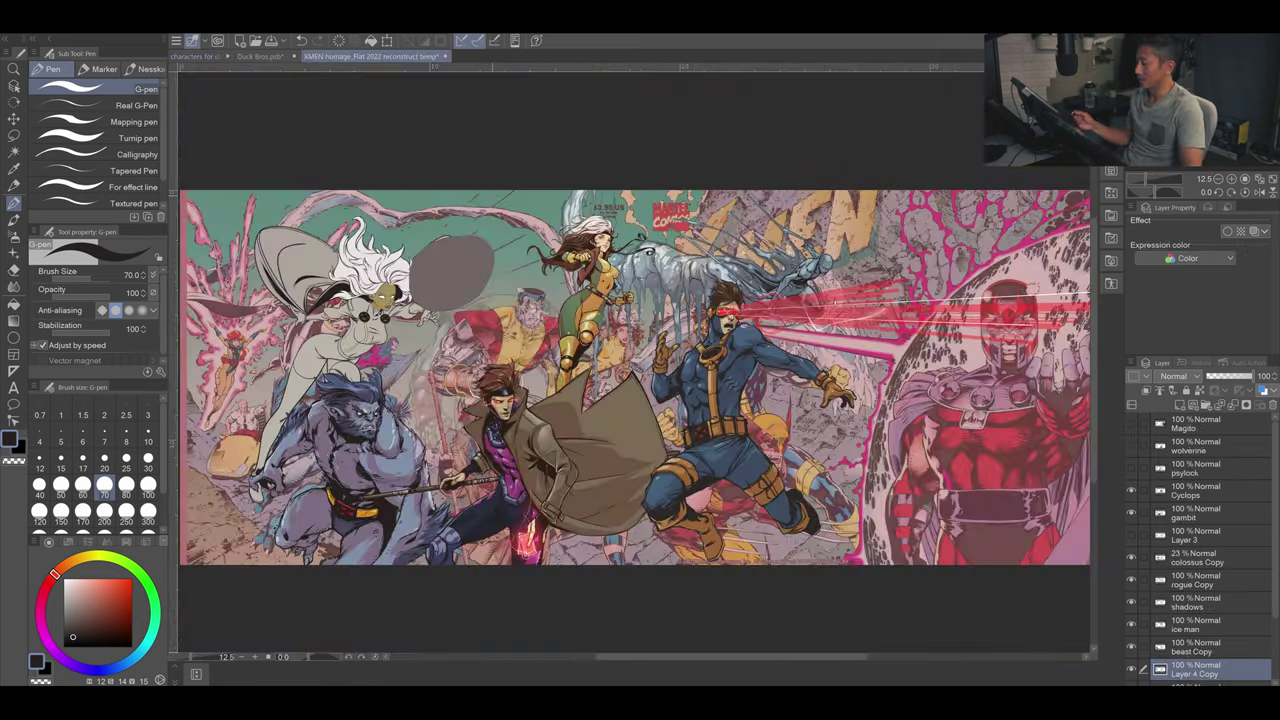
pyautogui.scroll(-2, 1200, 540)
pyautogui.click(1196, 609)
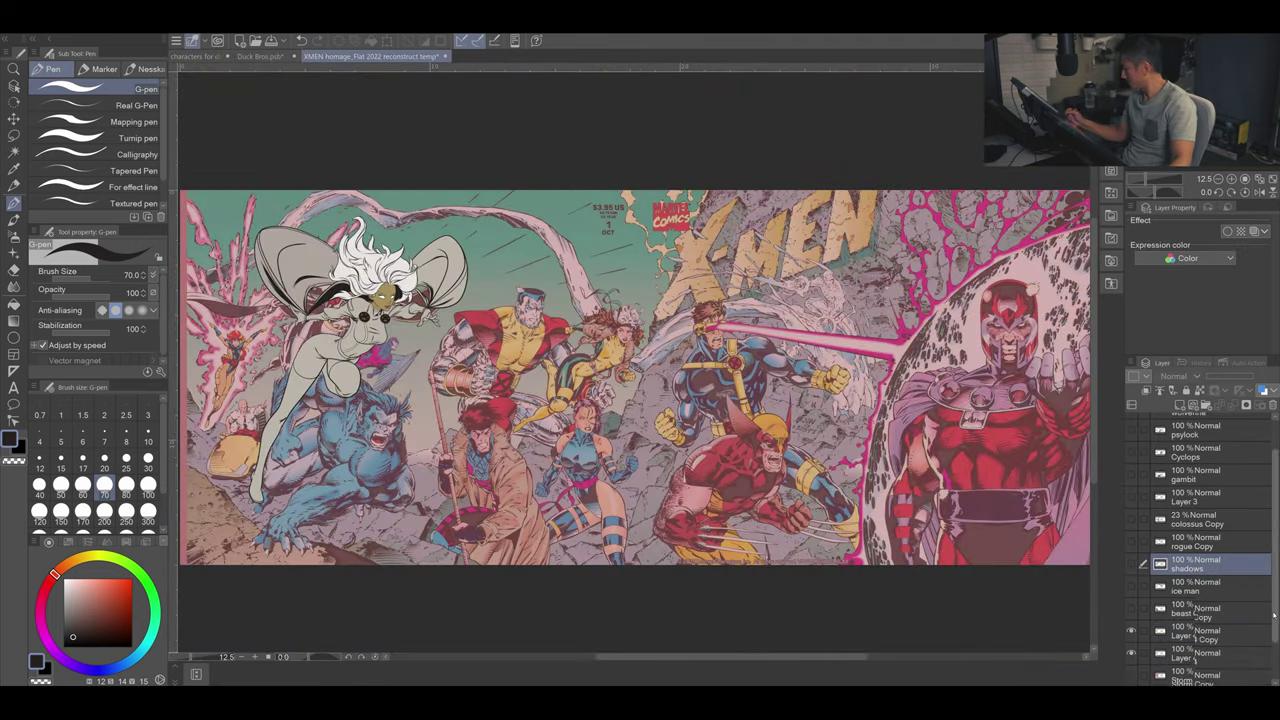
pyautogui.scroll(1, 1066, 547)
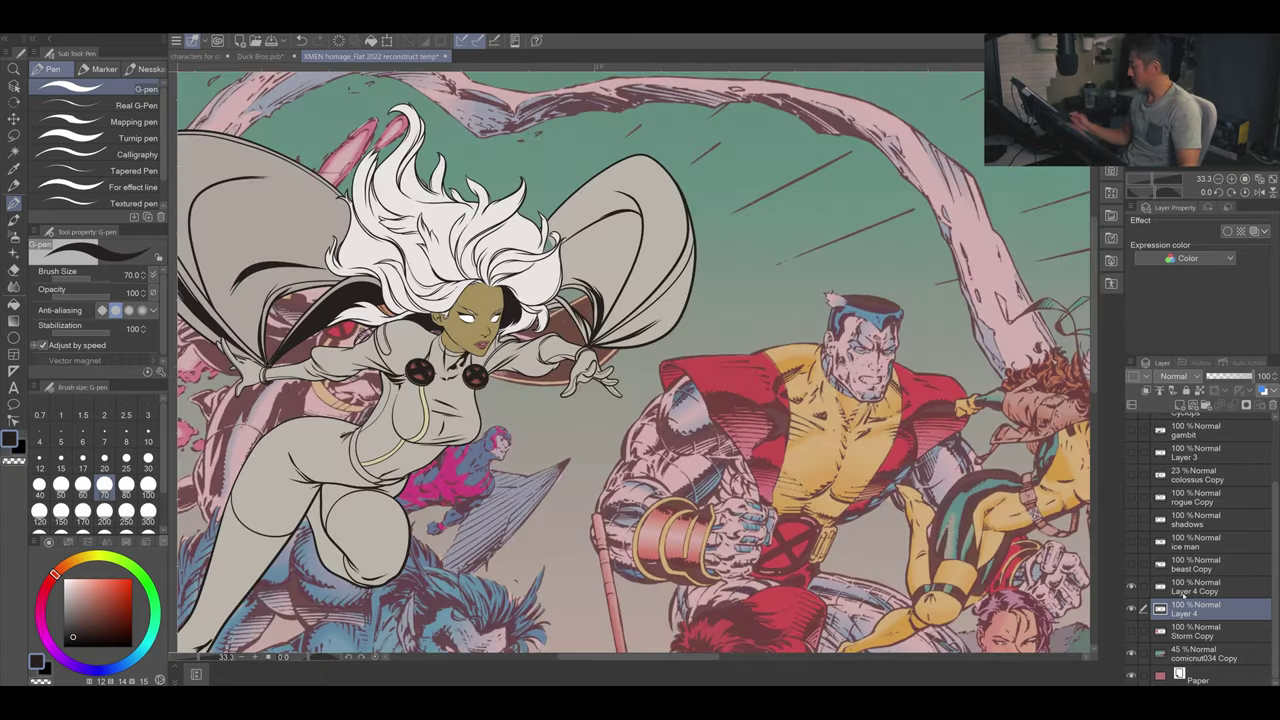
# Step: Show the Storm Copy reference layer and make Layer 4 the active painting layer
pyautogui.click(1131, 631)
pyautogui.click(1196, 631)
pyautogui.scroll(-1, 1112, 523)
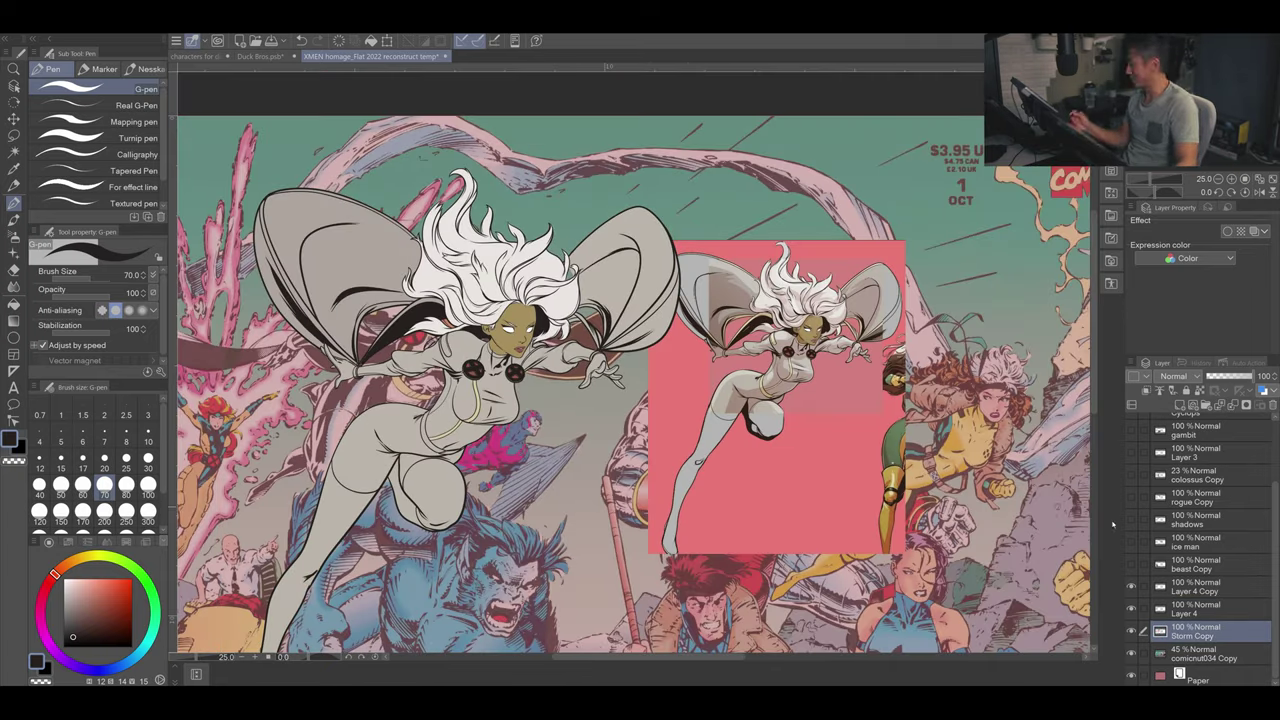
pyautogui.scroll(5, 537, 403)
pyautogui.press('w')
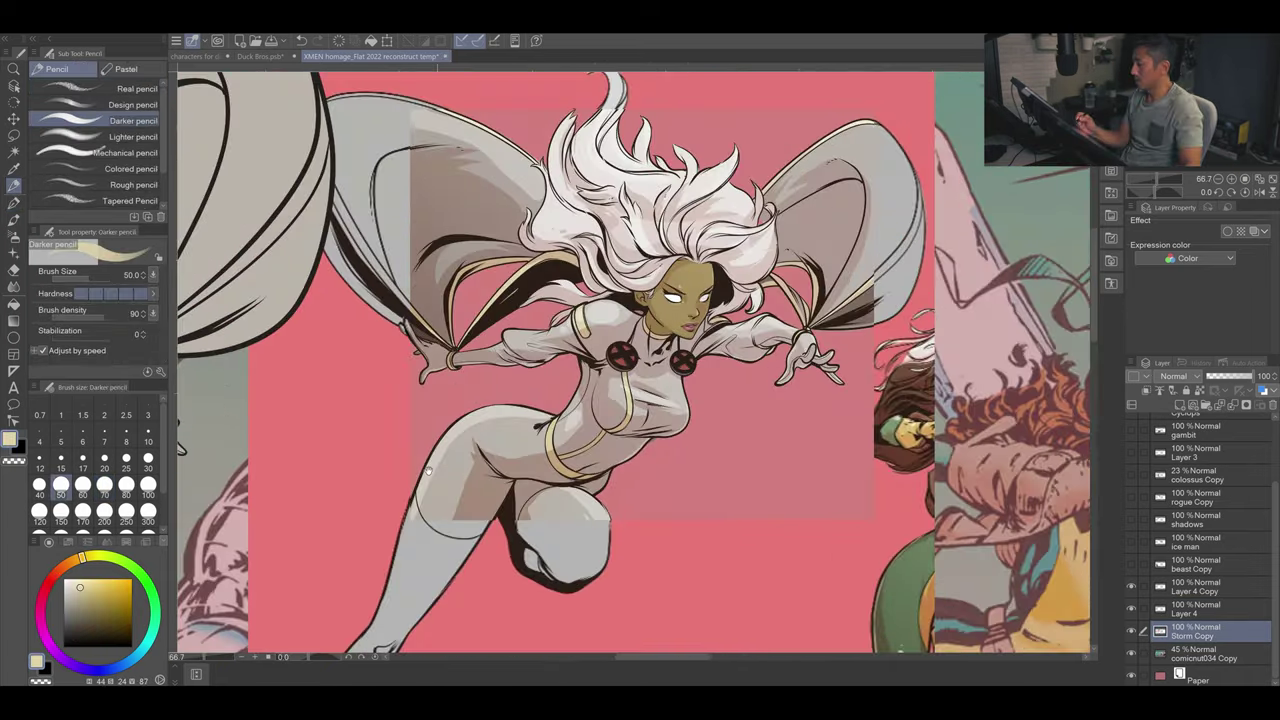
pyautogui.keyDown('ctrl'); pyautogui.keyDown('shift'); pyautogui.click(537, 403); pyautogui.keyUp('shift'); pyautogui.keyUp('ctrl')
pyautogui.press('p')
# Step: Set the brush to size 40 and frame Storm's face, hand and cape with the view upright
pyautogui.moveTo(537, 402); pyautogui.dragTo(700, 390)
pyautogui.click(39, 484)
pyautogui.hotkey('ctrl', '@')
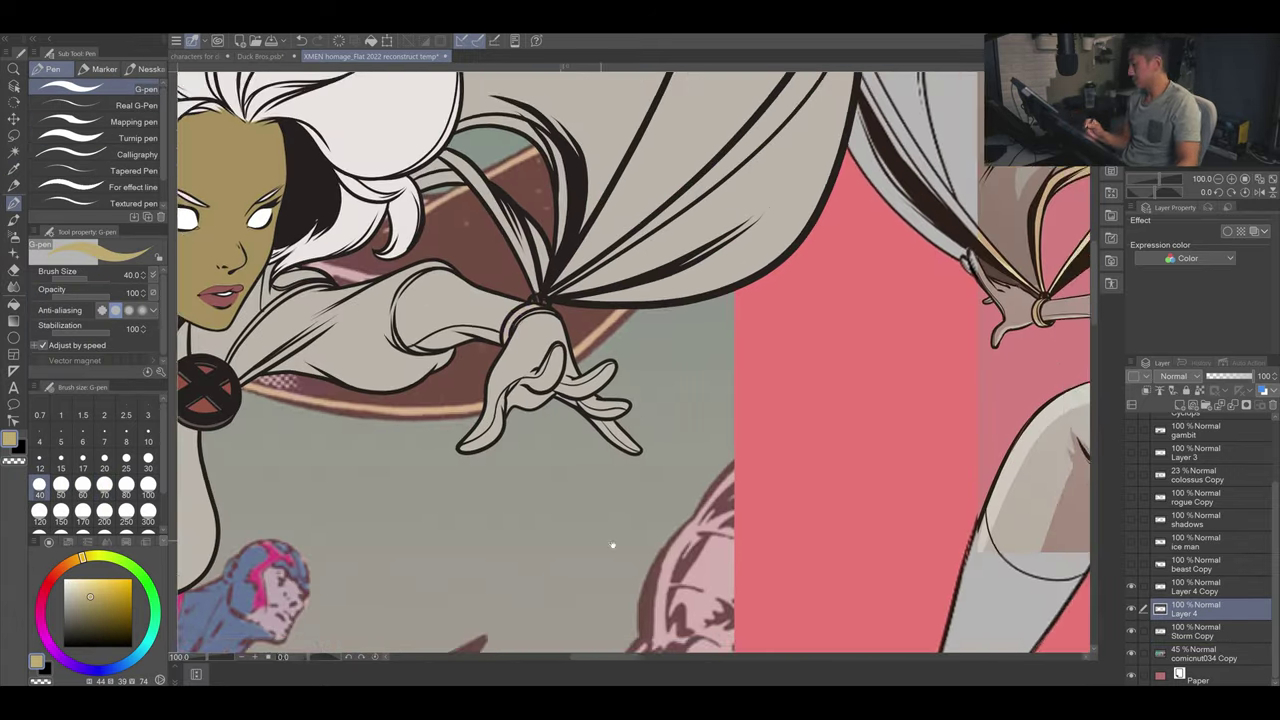
pyautogui.moveTo(608, 543); pyautogui.dragTo(894, 647)
pyautogui.scroll(-3, 743, 408)
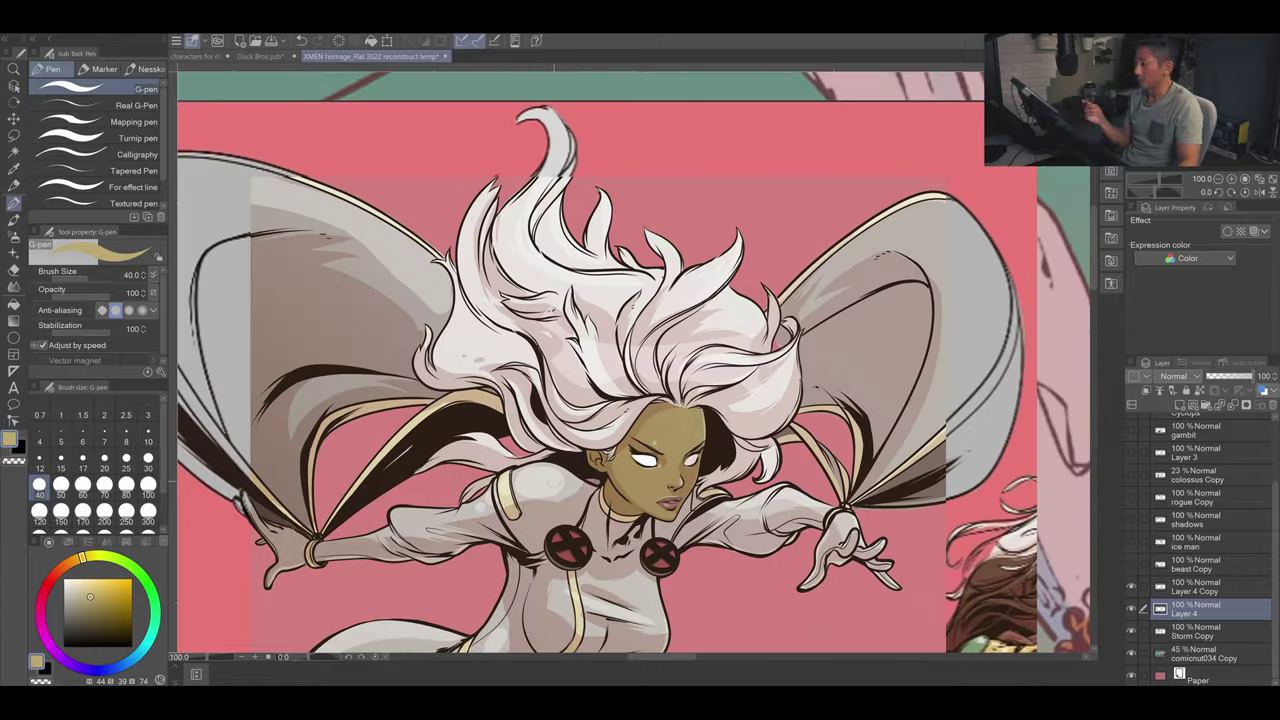
pyautogui.scroll(2, 727, 488)
pyautogui.scroll(-2, 727, 488)
pyautogui.scroll(1, 727, 488)
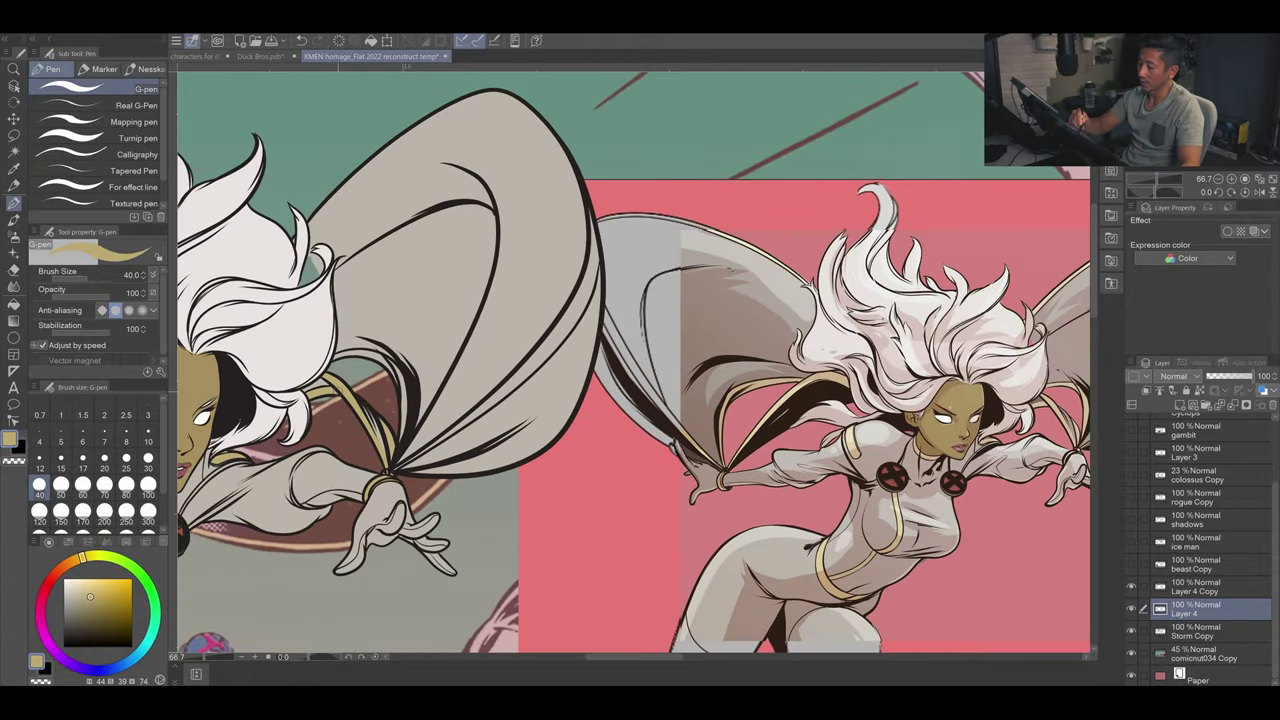
pyautogui.moveTo(727, 488); pyautogui.dragTo(662, 535)
pyautogui.moveTo(488, 385); pyautogui.dragTo(534, 417)
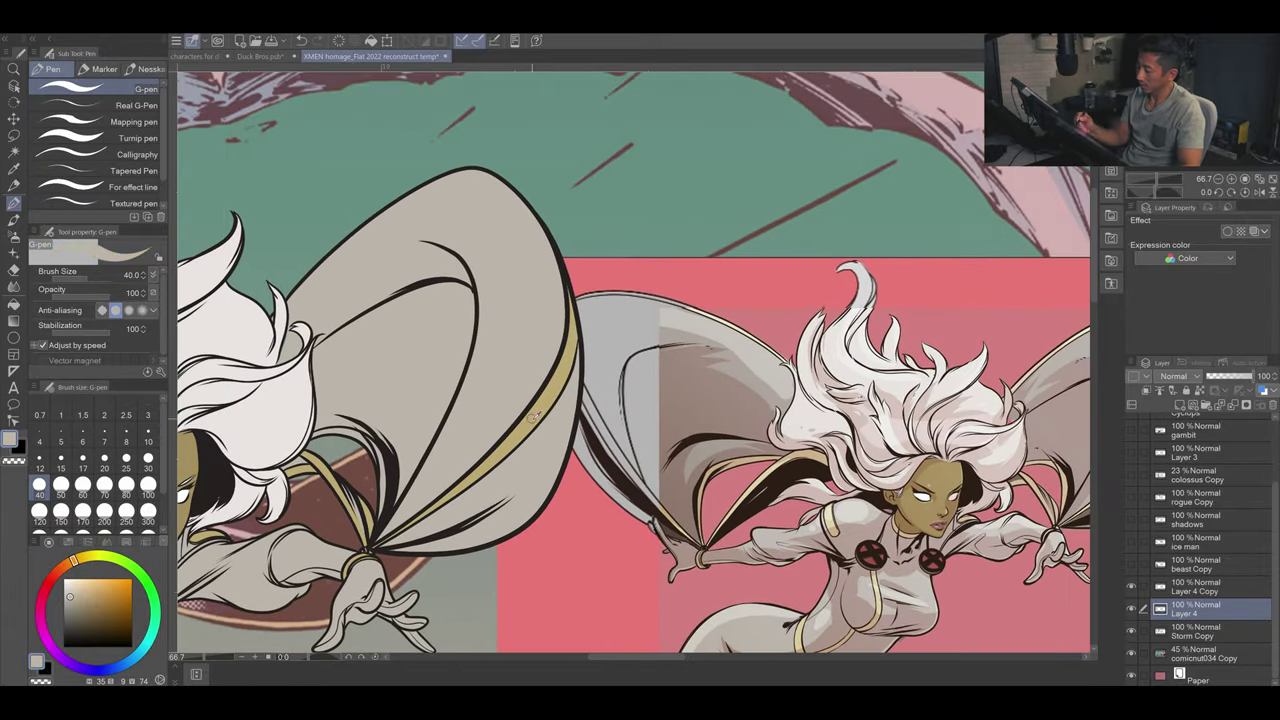
pyautogui.scroll(-1, 556, 452)
pyautogui.scroll(4, 476, 238)
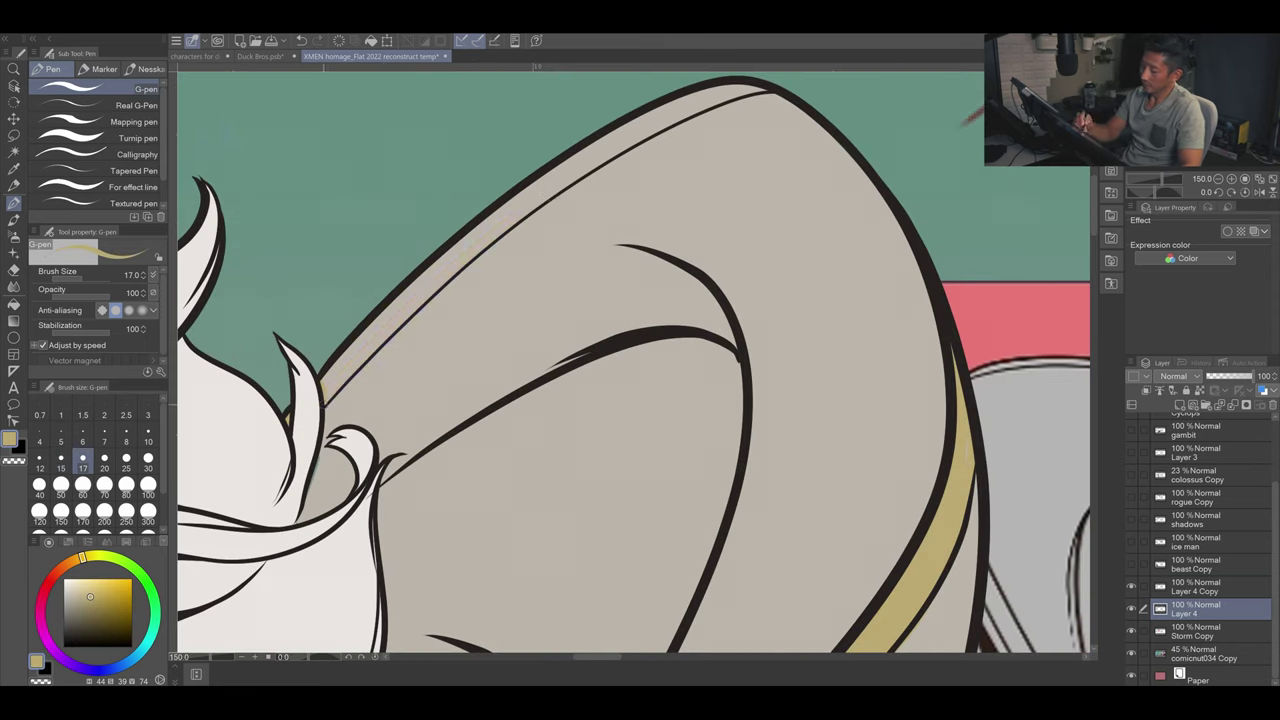
# Step: Paint the gold trim stripe along the cape's top edge and down its inner edge
pyautogui.moveTo(320, 390); pyautogui.dragTo(765, 88)
pyautogui.scroll(-4, 476, 238)
pyautogui.moveTo(476, 238); pyautogui.dragTo(816, 295)
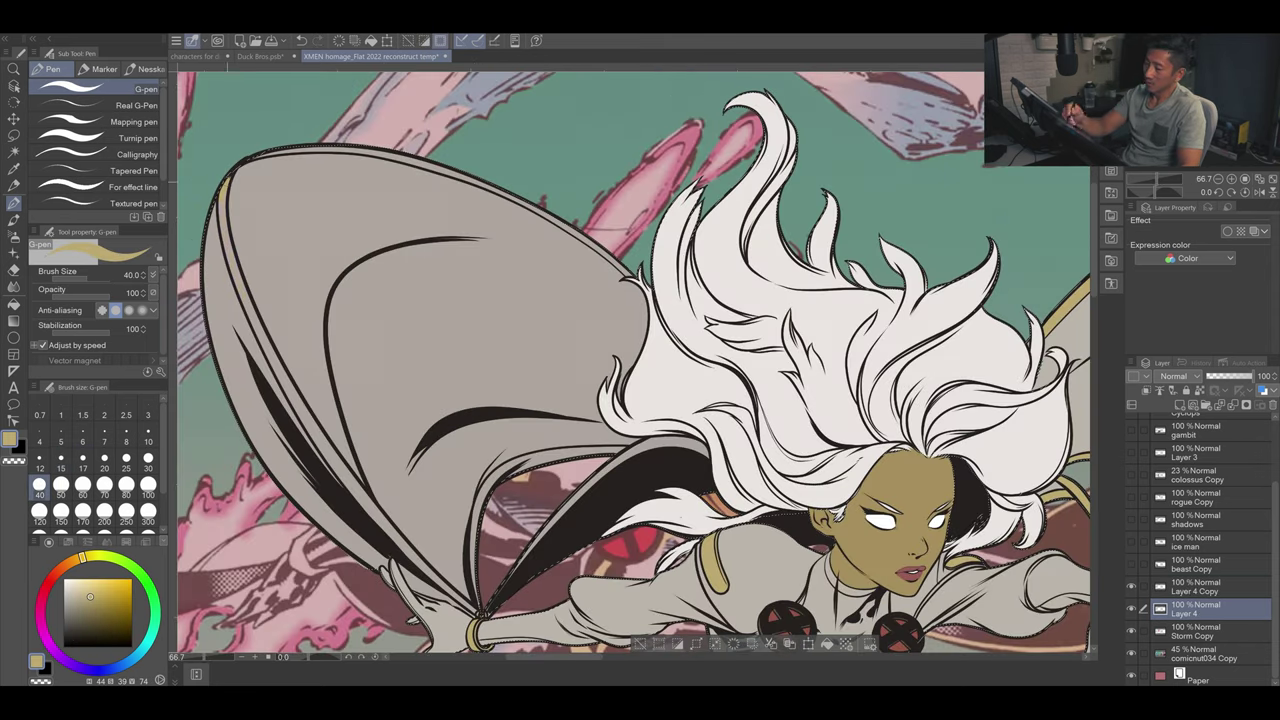
pyautogui.moveTo(290, 395); pyautogui.dragTo(425, 565)
pyautogui.click(104, 484)
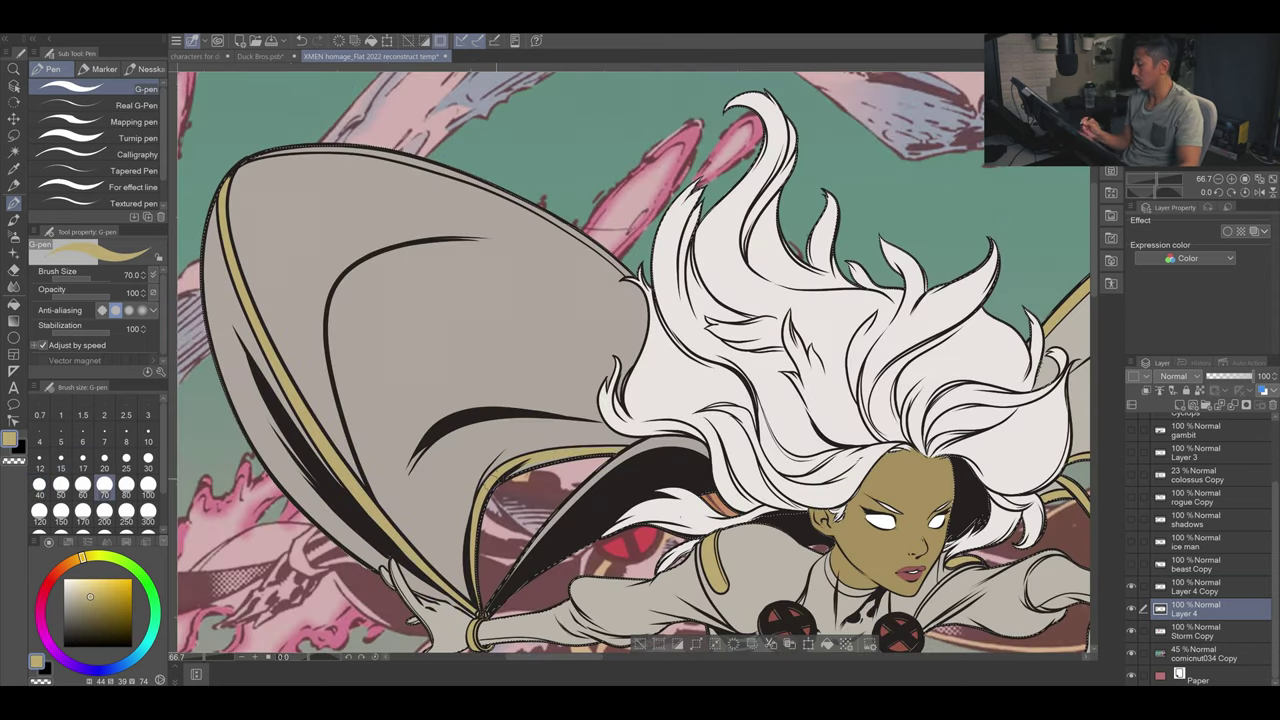
pyautogui.scroll(-3, 634, 361)
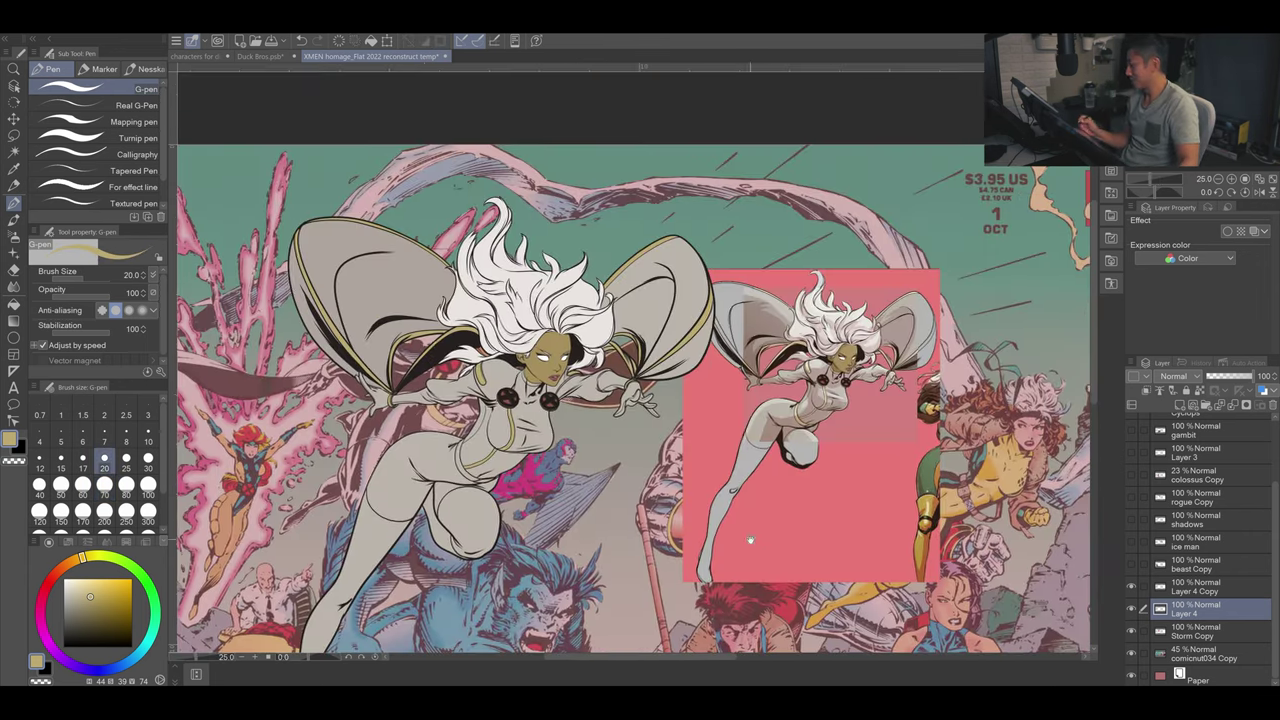
# Step: Create a new layer above Layer 4 Copy with Hard light blending
pyautogui.hotkey('ctrl', 'shift', 'n')
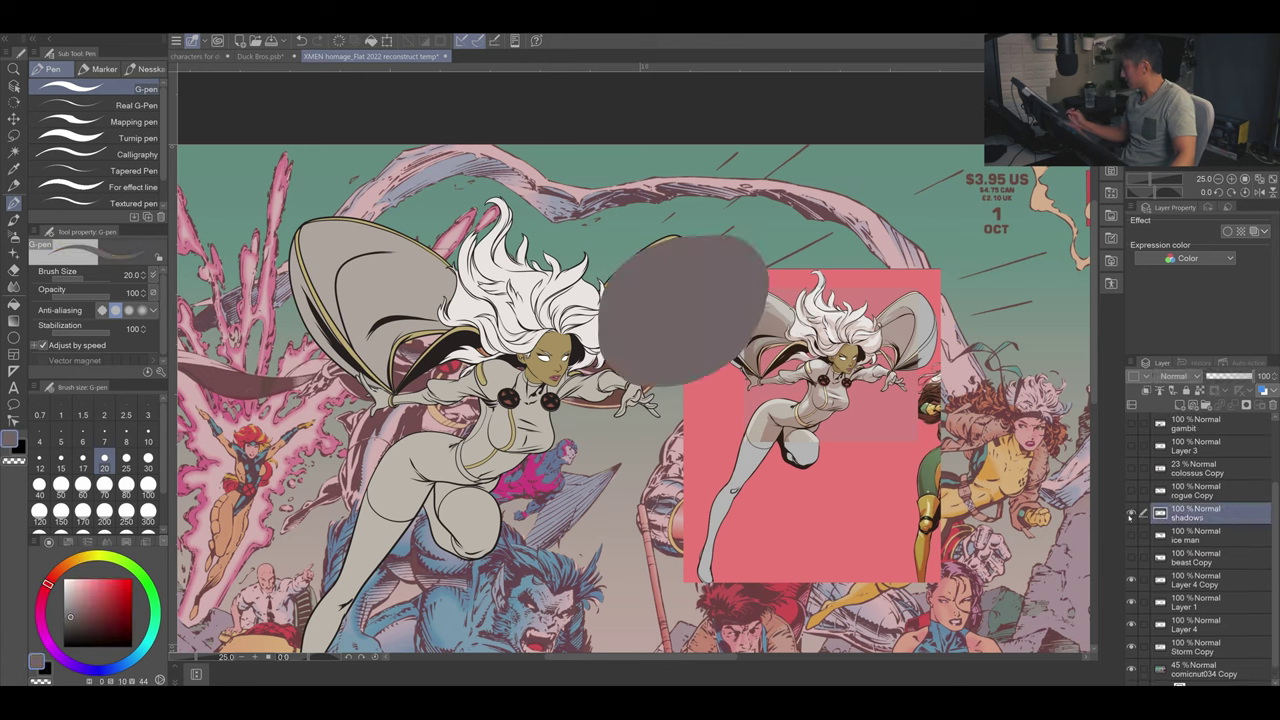
pyautogui.click(1180, 376)
pyautogui.click(1176, 198)
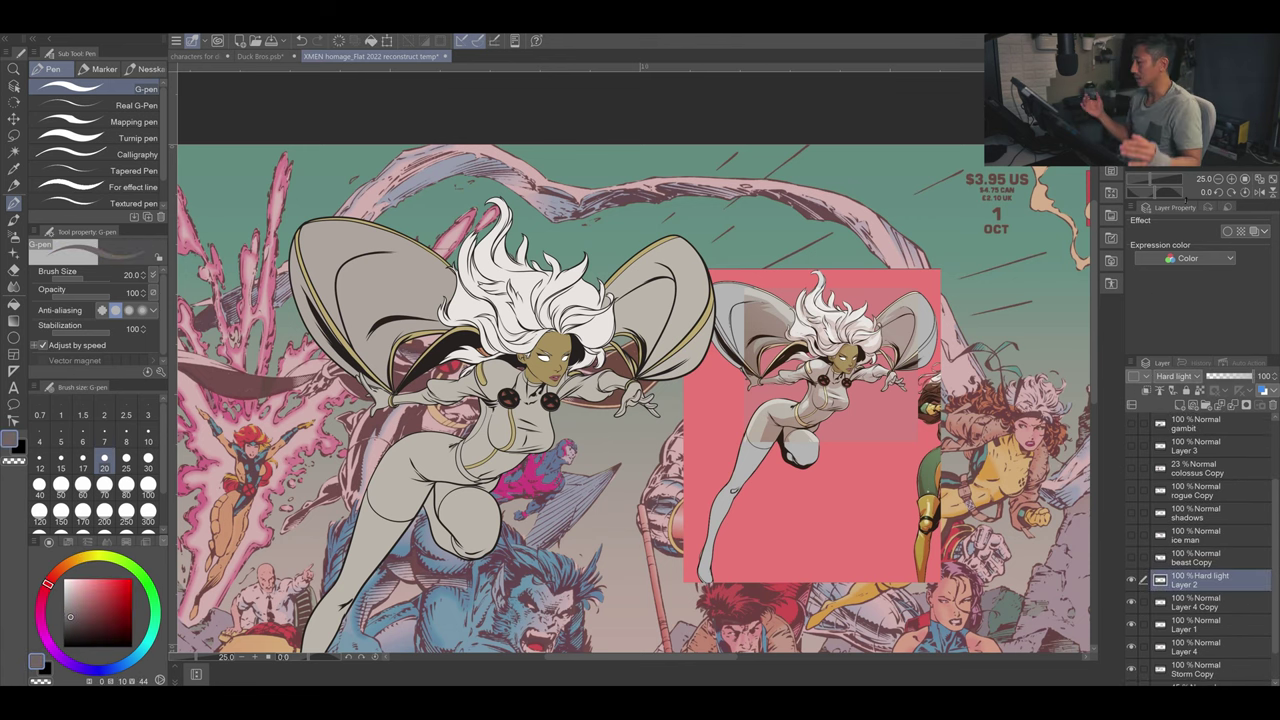
pyautogui.scroll(2, 1193, 496)
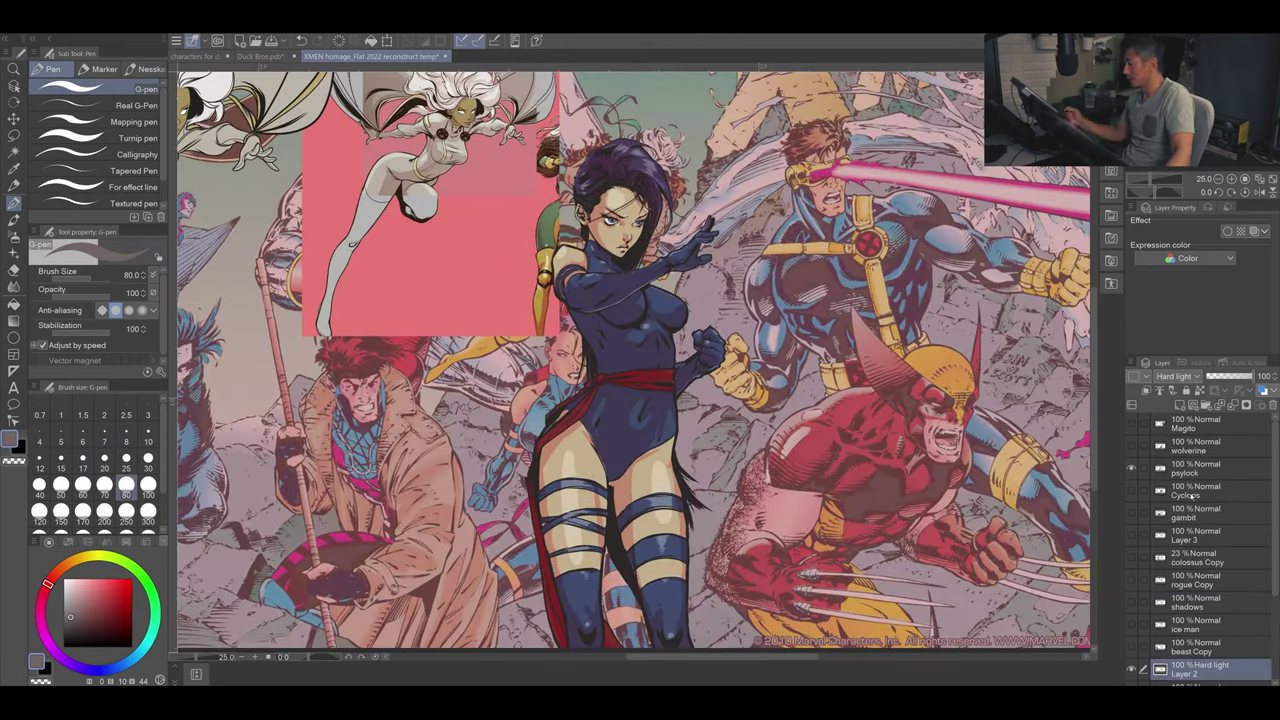
pyautogui.scroll(-3, 1193, 496)
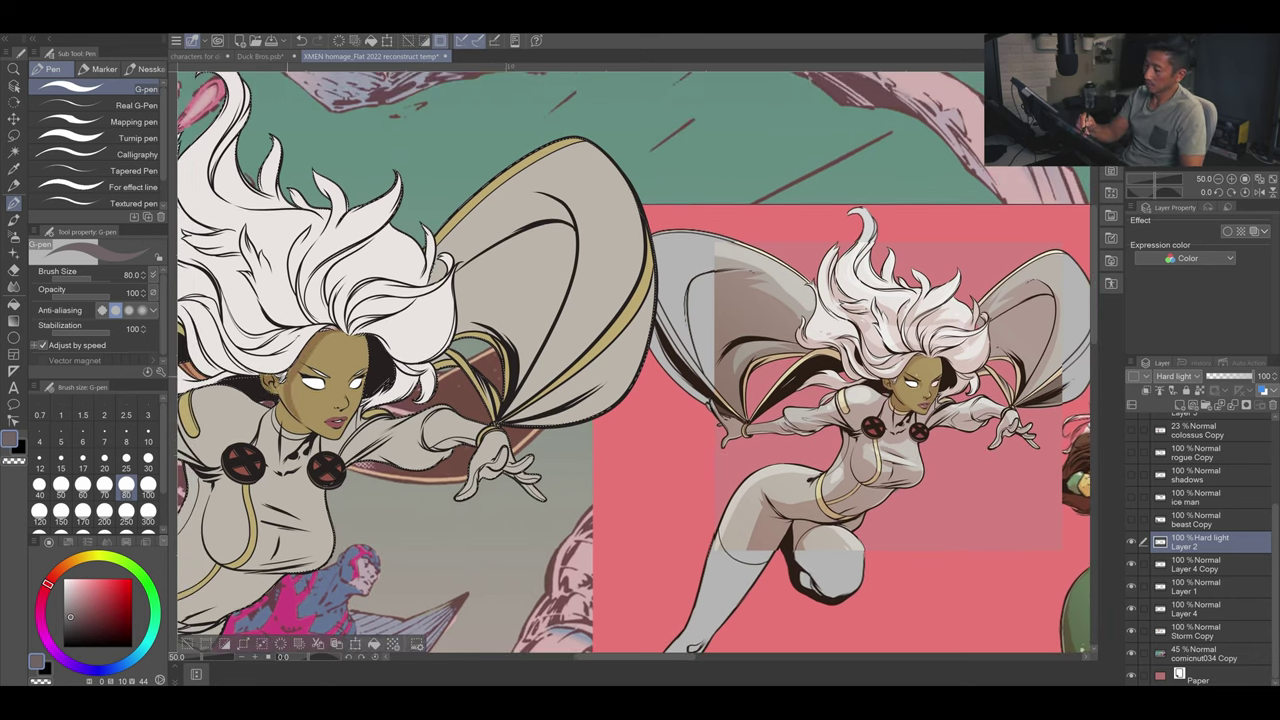
pyautogui.scroll(2, 481, 408)
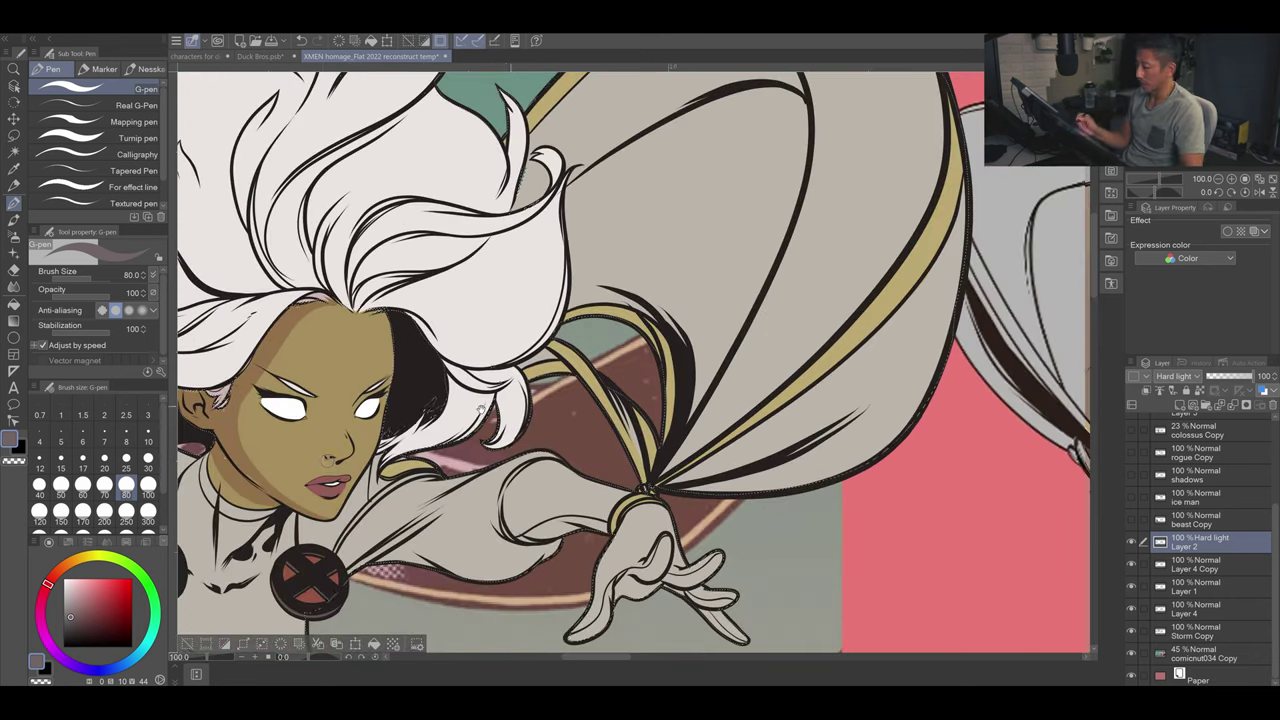
pyautogui.scroll(-1, 634, 360)
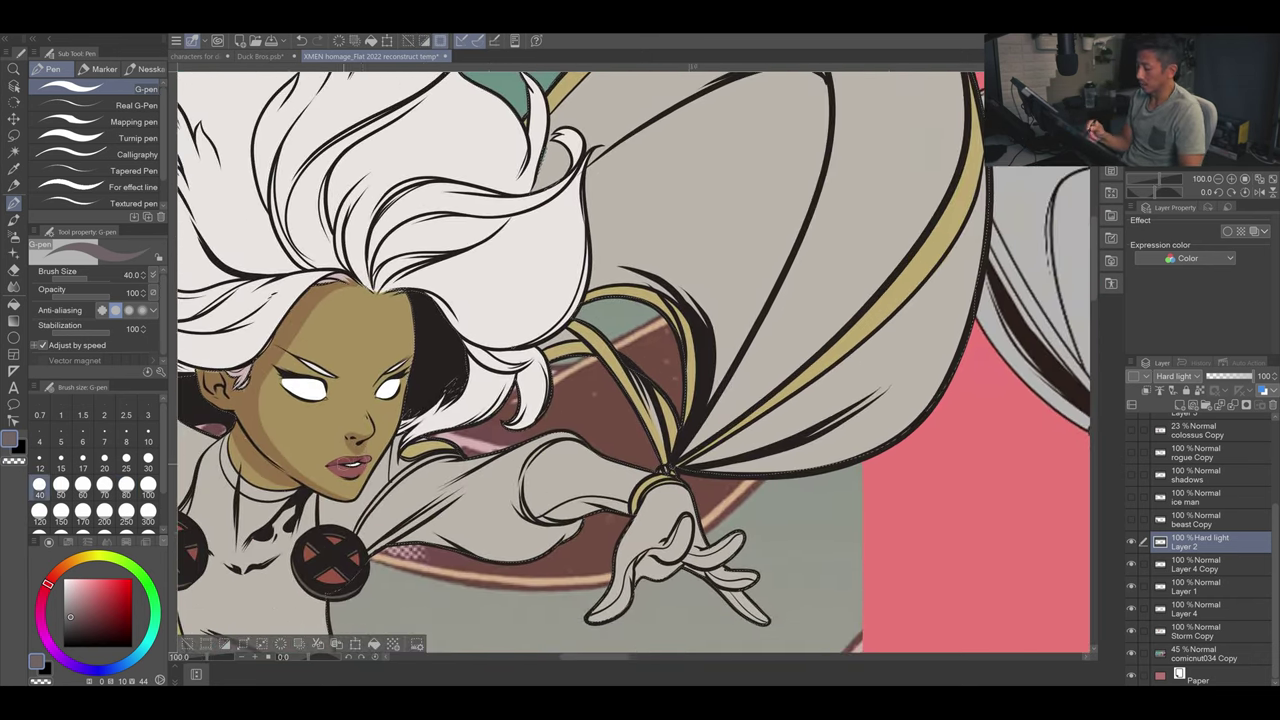
pyautogui.hscroll(2, 634, 360)
pyautogui.hscroll(-2, 634, 360)
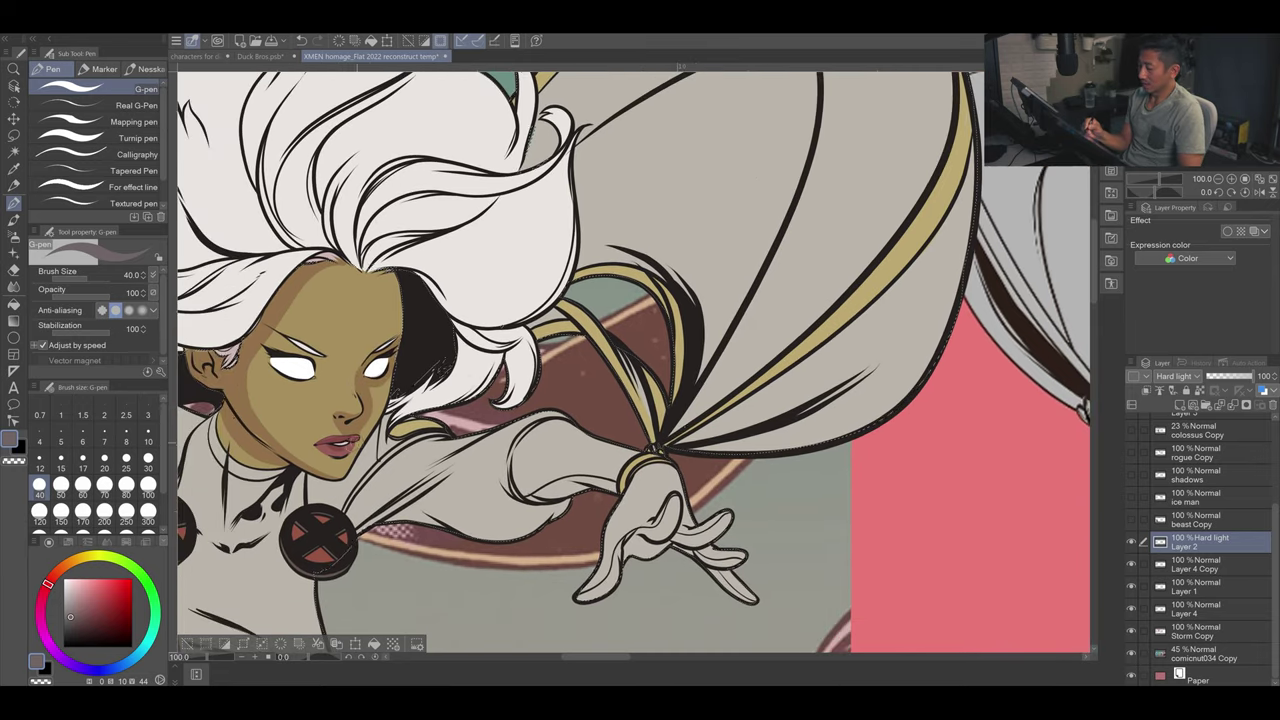
pyautogui.scroll(1, 634, 360)
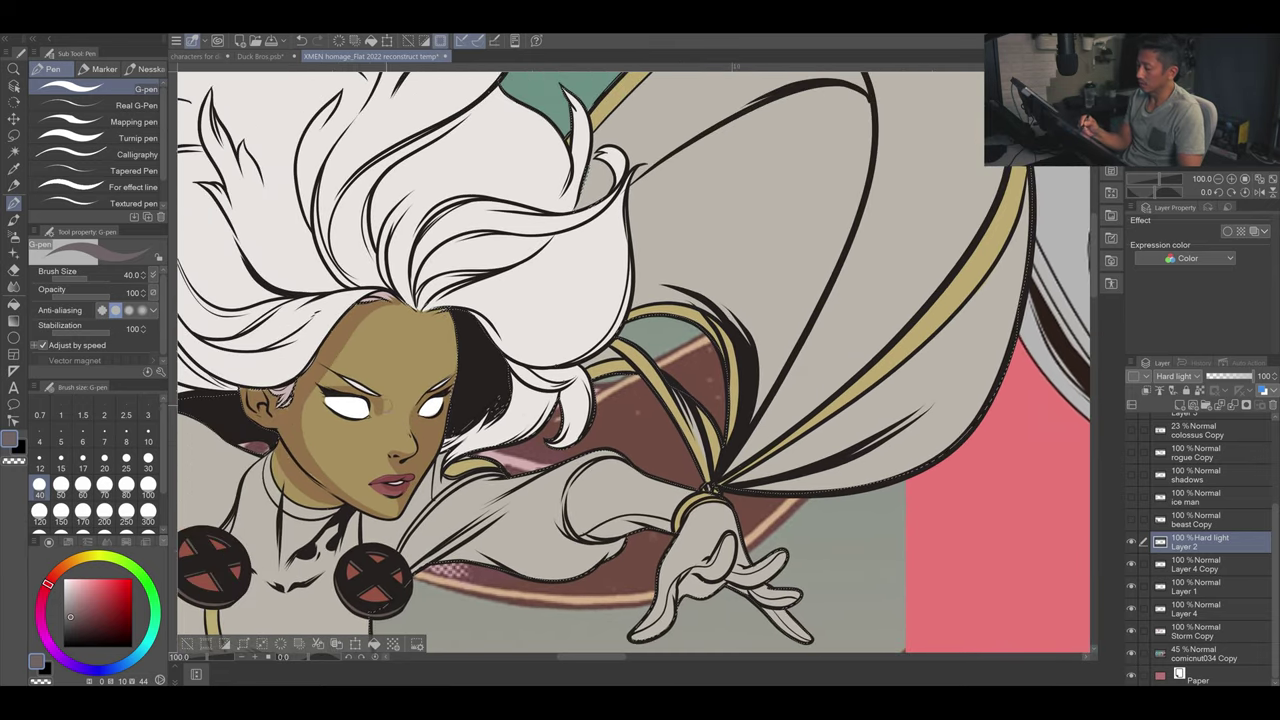
pyautogui.scroll(-2, 367, 362)
# Step: Zoom out to see both Storm figures, enlarge the brush slightly, and scroll around the canvas
pyautogui.press(']')
pyautogui.hotkey('ctrl', '-')
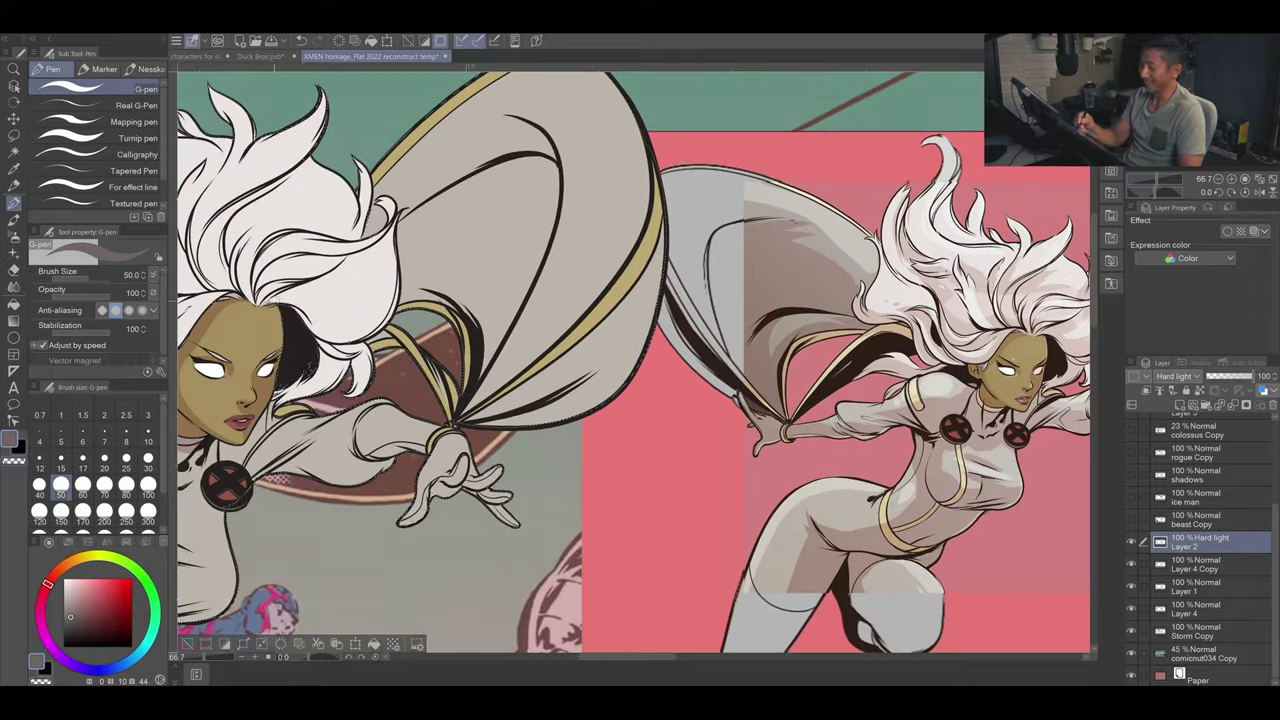
pyautogui.scroll(1, 312, 347)
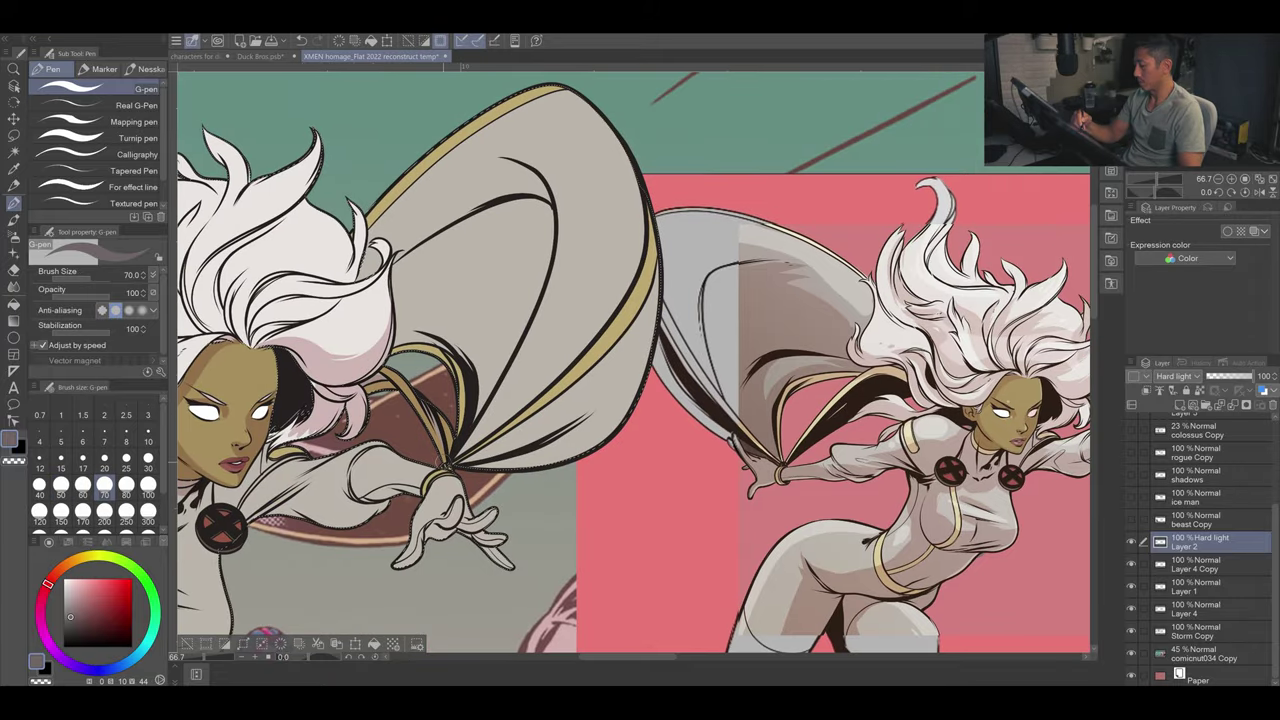
pyautogui.scroll(2, 634, 360)
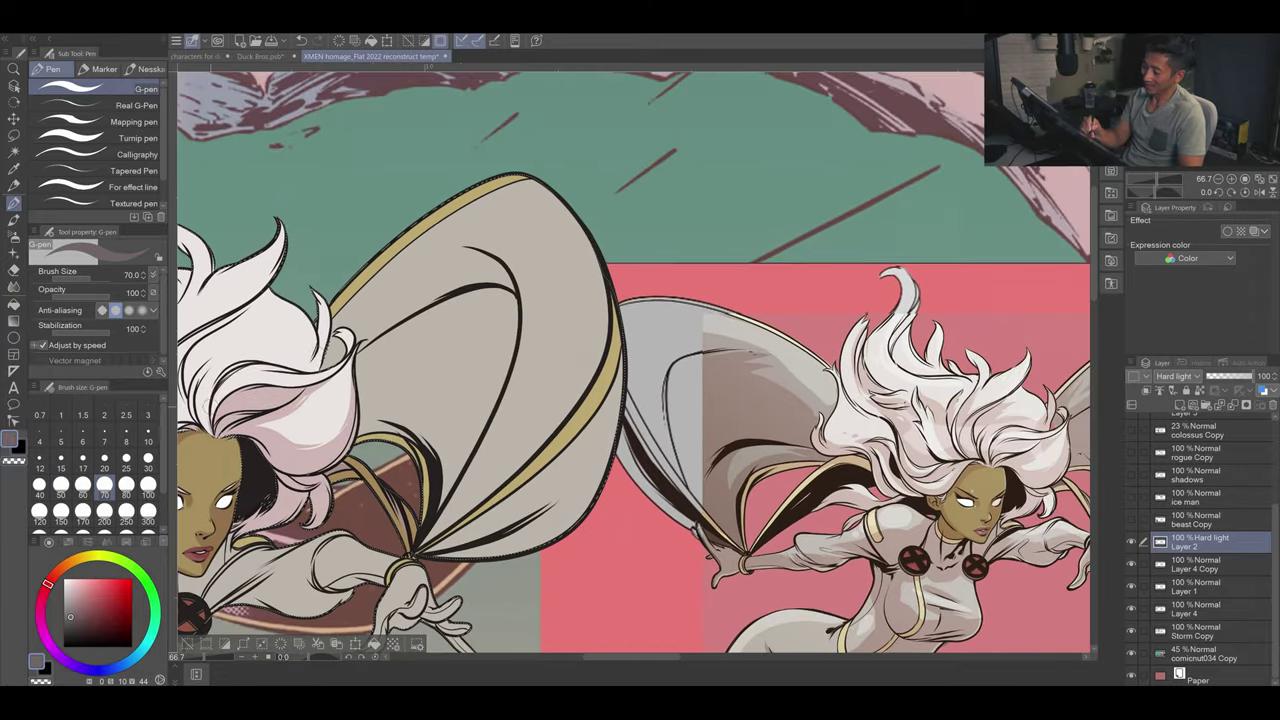
pyautogui.hscroll(-2, 634, 360)
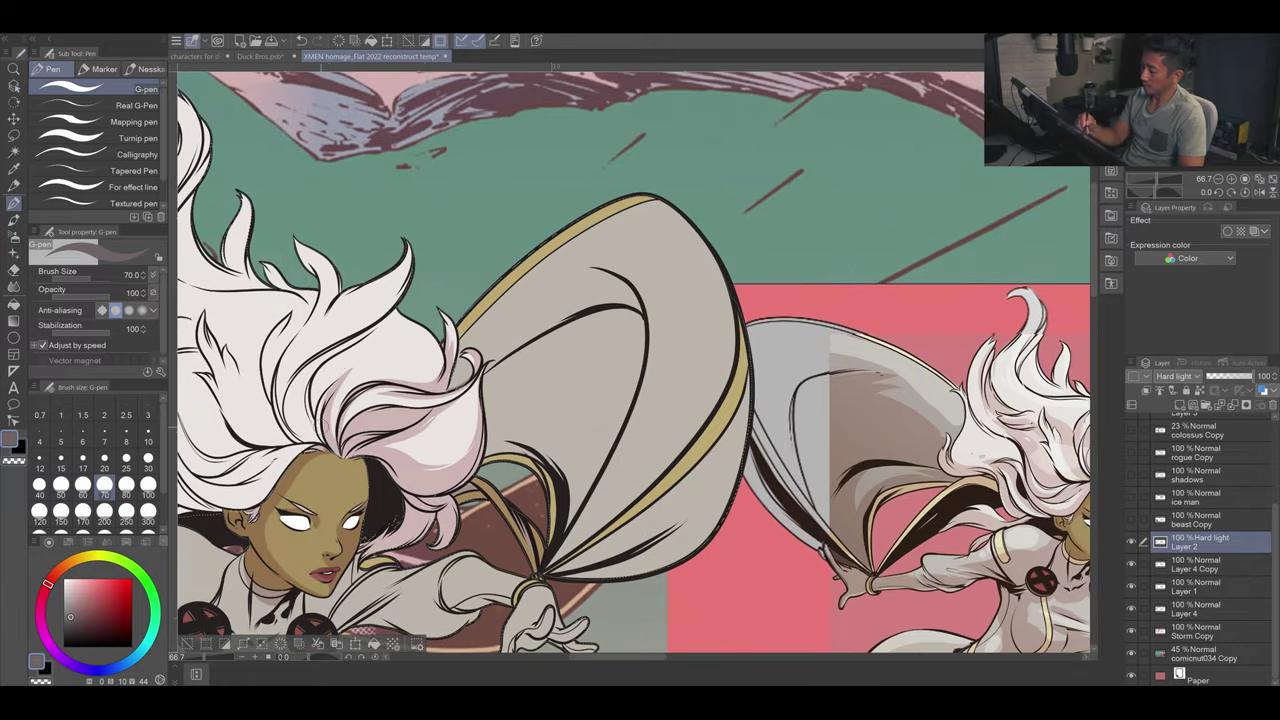
pyautogui.scroll(1, 634, 360)
pyautogui.hscroll(-3, 634, 360)
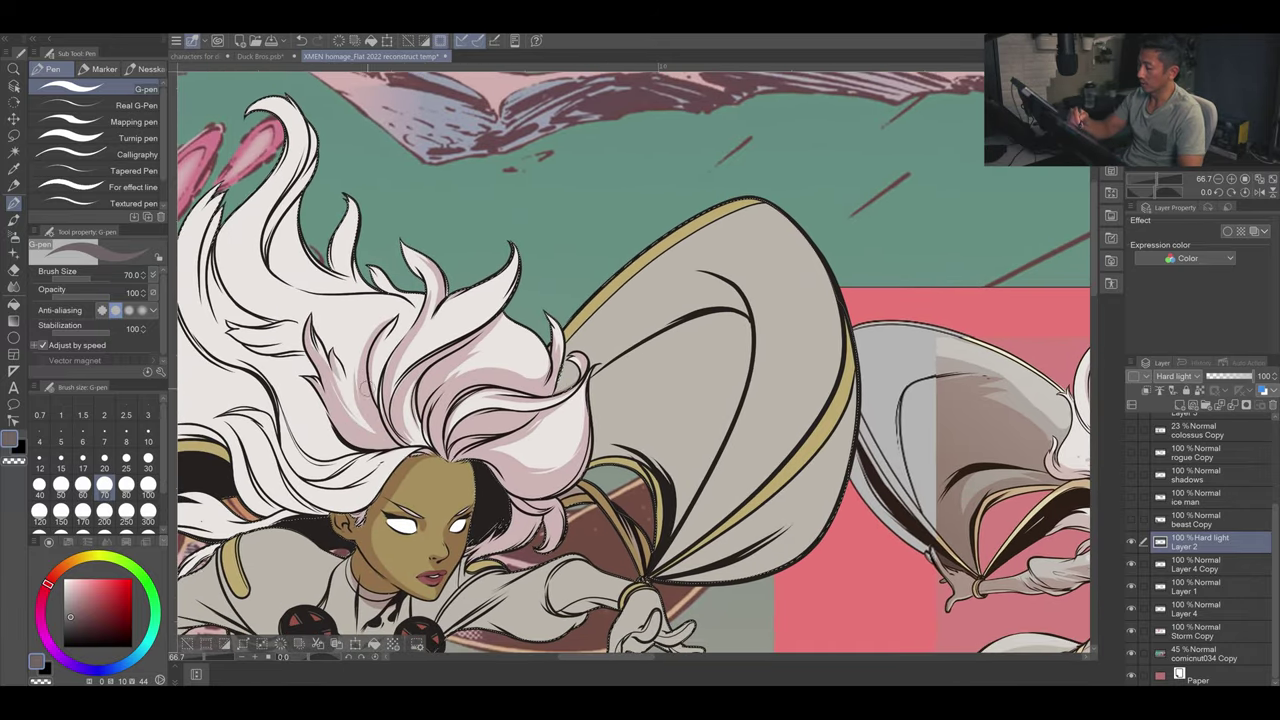
pyautogui.hscroll(-2, 634, 360)
pyautogui.scroll(-1, 634, 360)
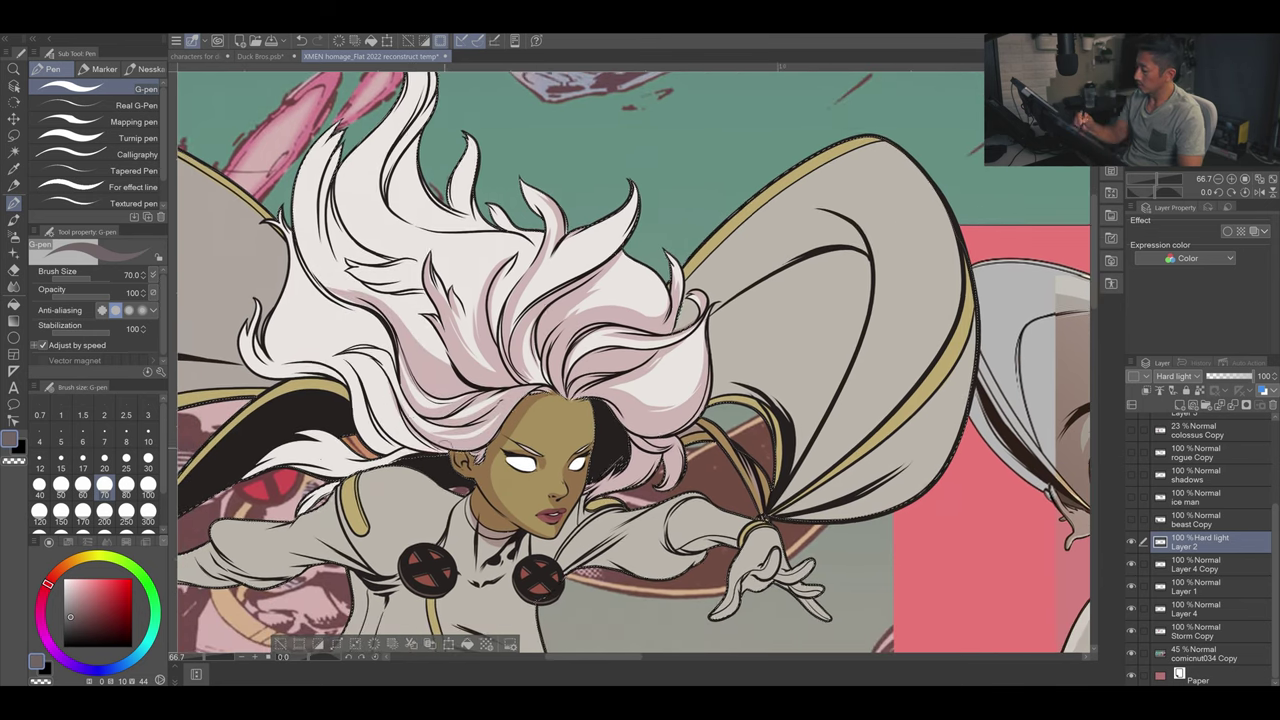
pyautogui.hscroll(-1, 634, 360)
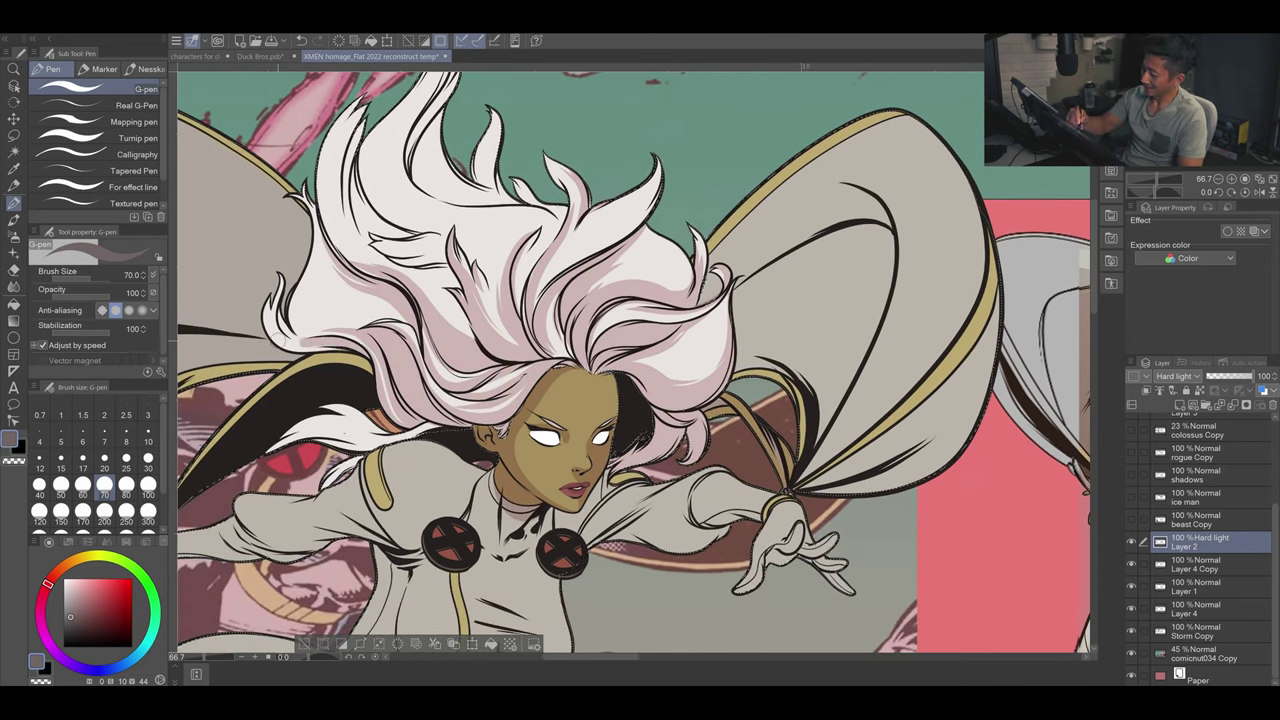
pyautogui.hscroll(-3, 634, 360)
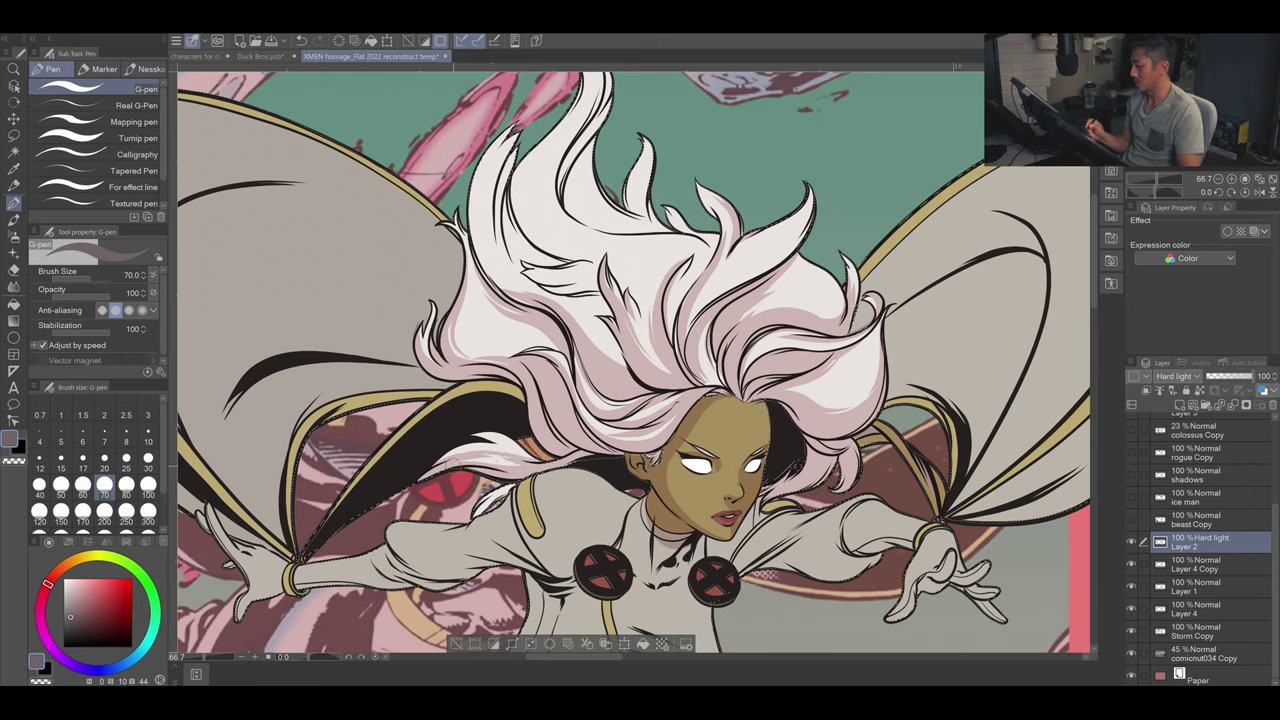
pyautogui.hscroll(5, 634, 360)
pyautogui.scroll(-2, 634, 360)
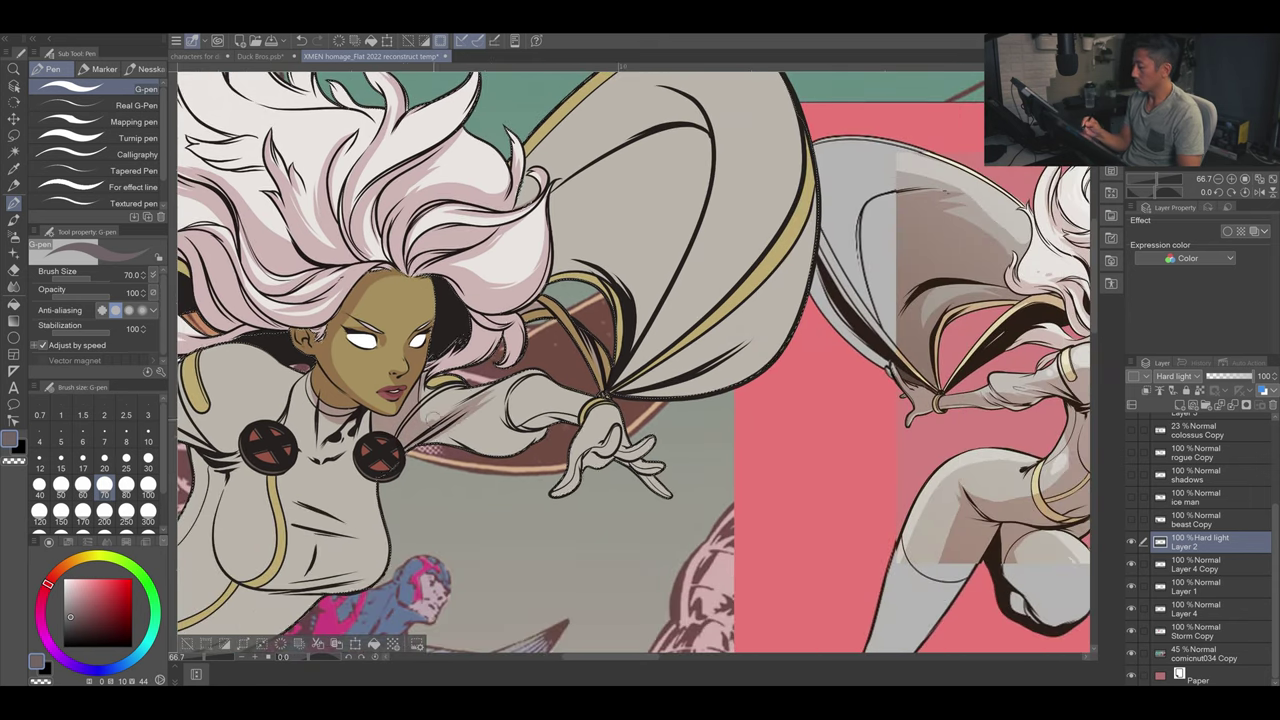
pyautogui.hscroll(1, 634, 360)
pyautogui.scroll(1, 634, 360)
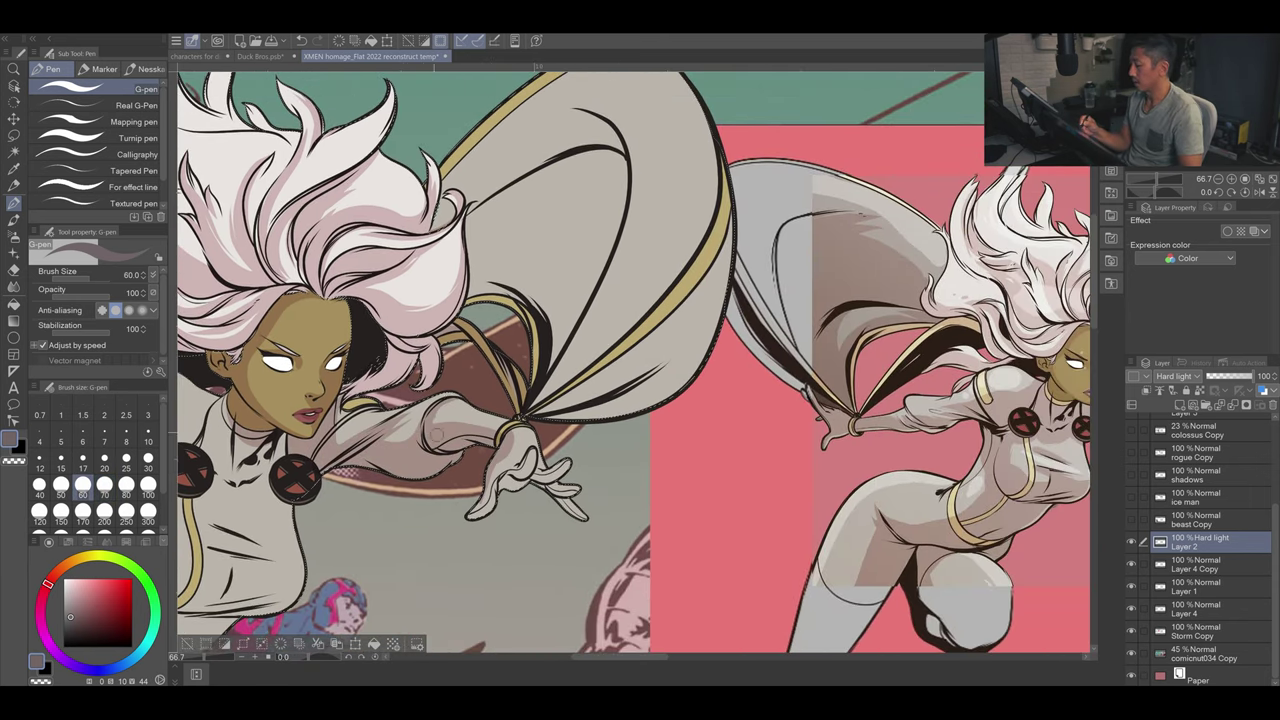
# Step: Enlarge then slightly reduce the G-pen for broad shading on Storm's cape
pyautogui.hscroll(3, 634, 360)
pyautogui.scroll(3, 634, 360)
pyautogui.press(']')
pyautogui.press(']')
pyautogui.press(']')
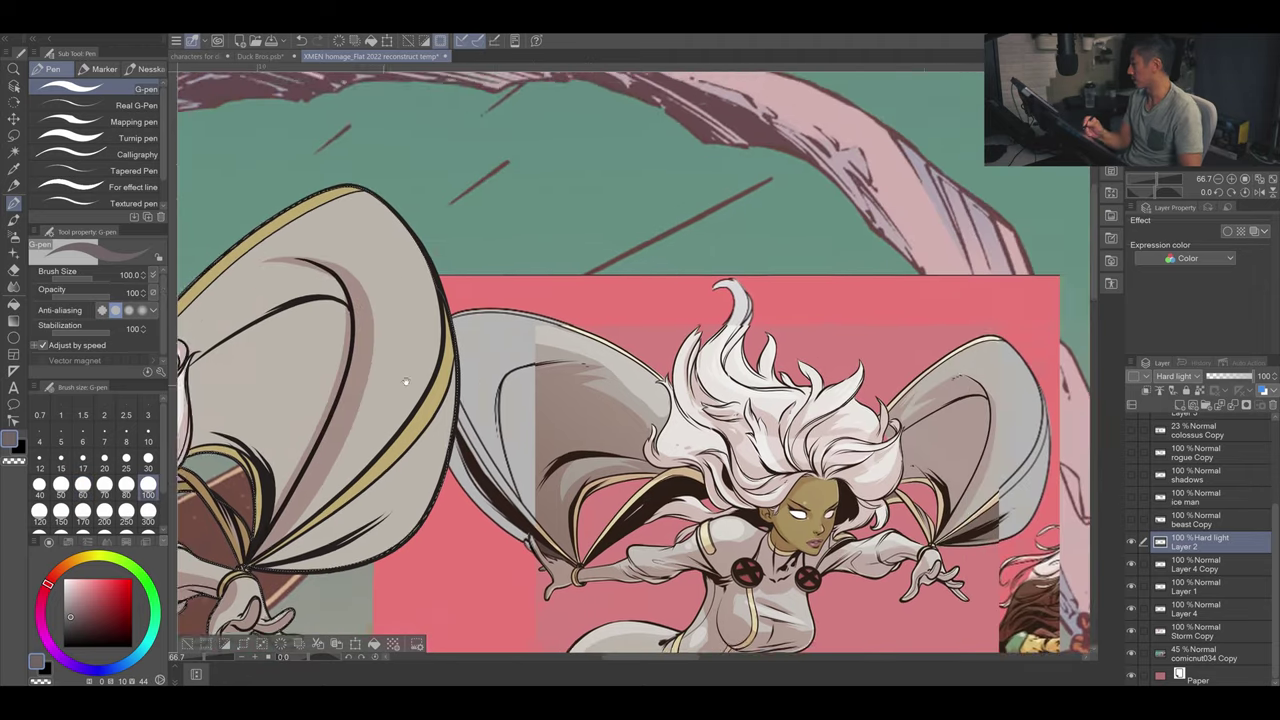
pyautogui.scroll(1, 414, 369)
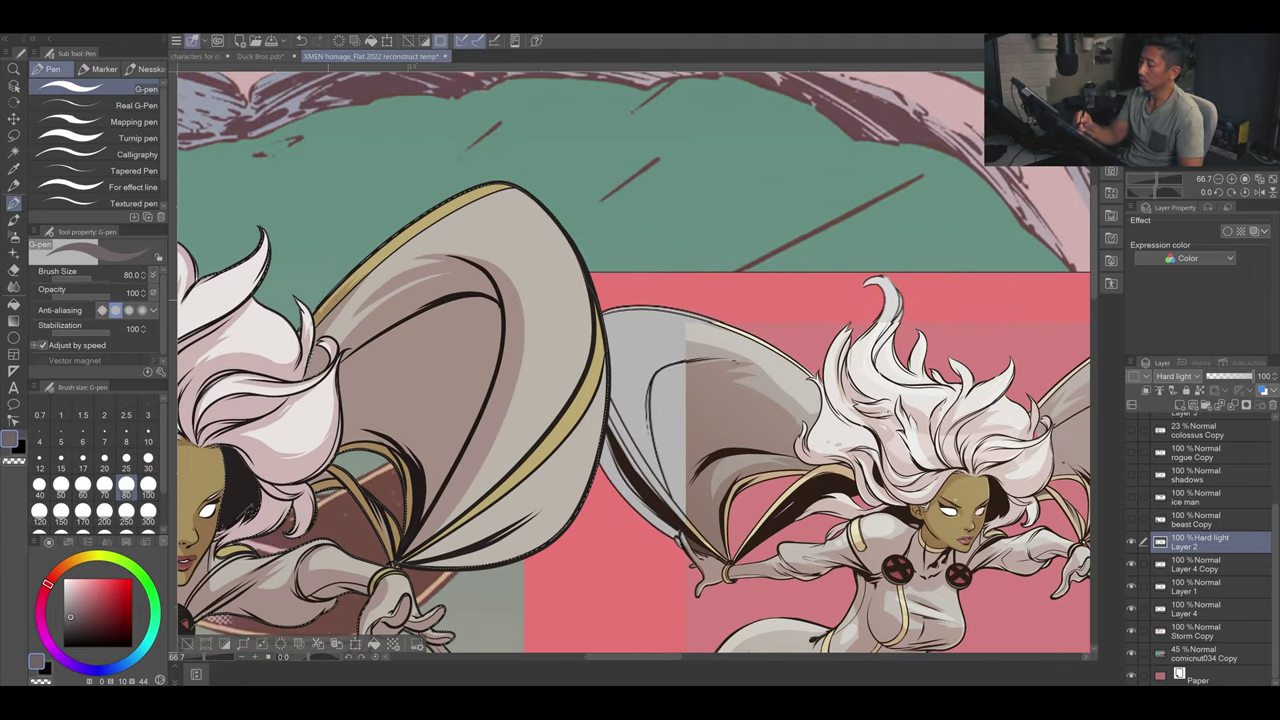
pyautogui.press('[')
pyautogui.hscroll(1, 393, 342)
pyautogui.scroll(-2, 393, 342)
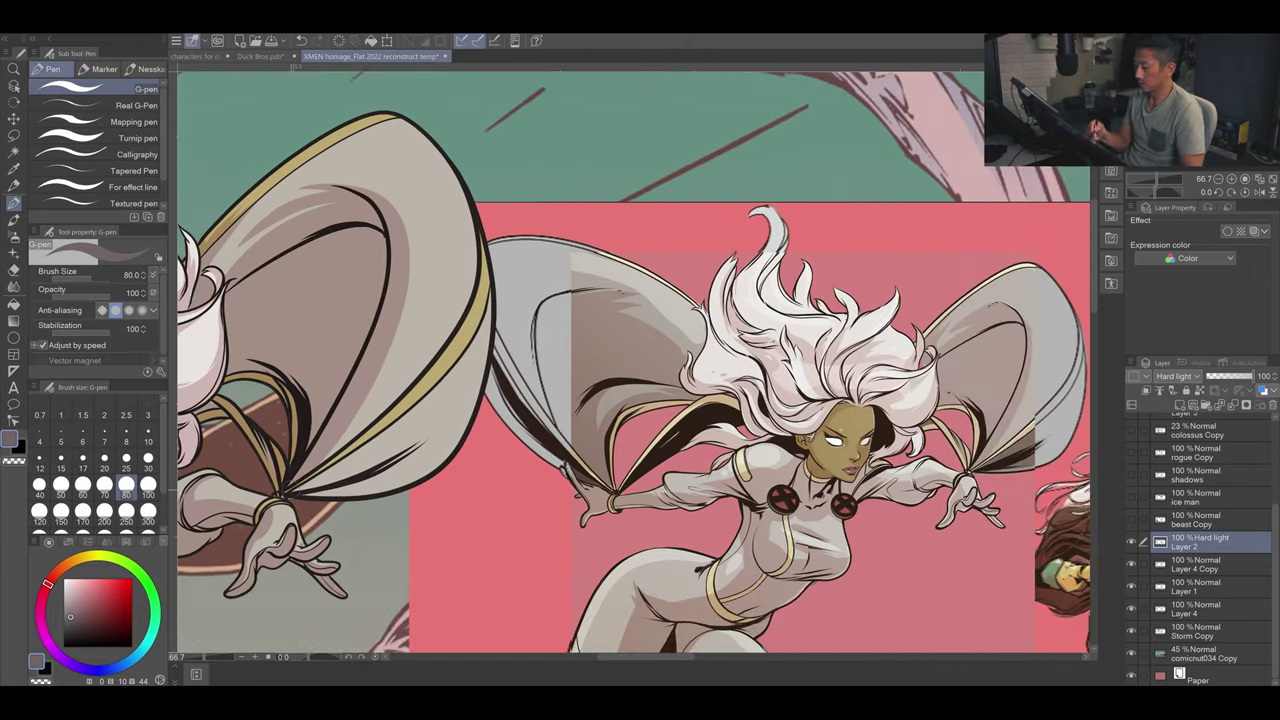
pyautogui.scroll(-1, 469, 359)
pyautogui.hscroll(-3, 469, 359)
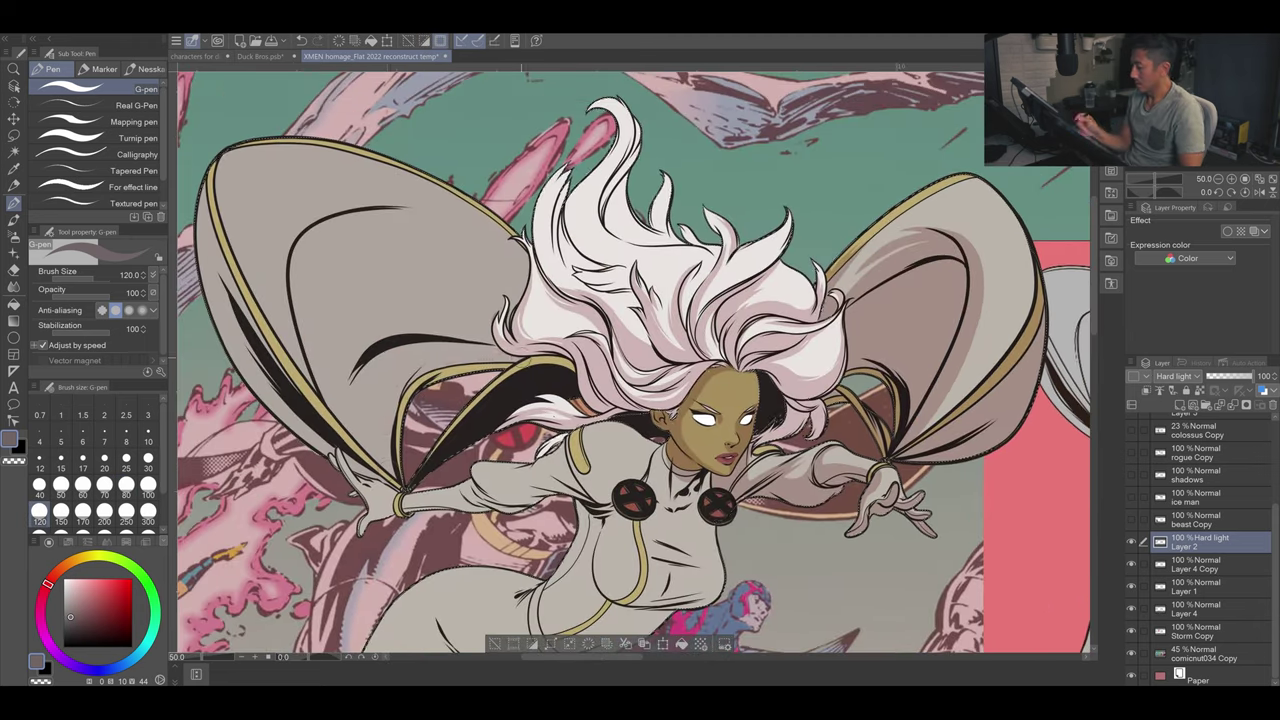
pyautogui.hscroll(-1, 411, 401)
pyautogui.scroll(1, 411, 401)
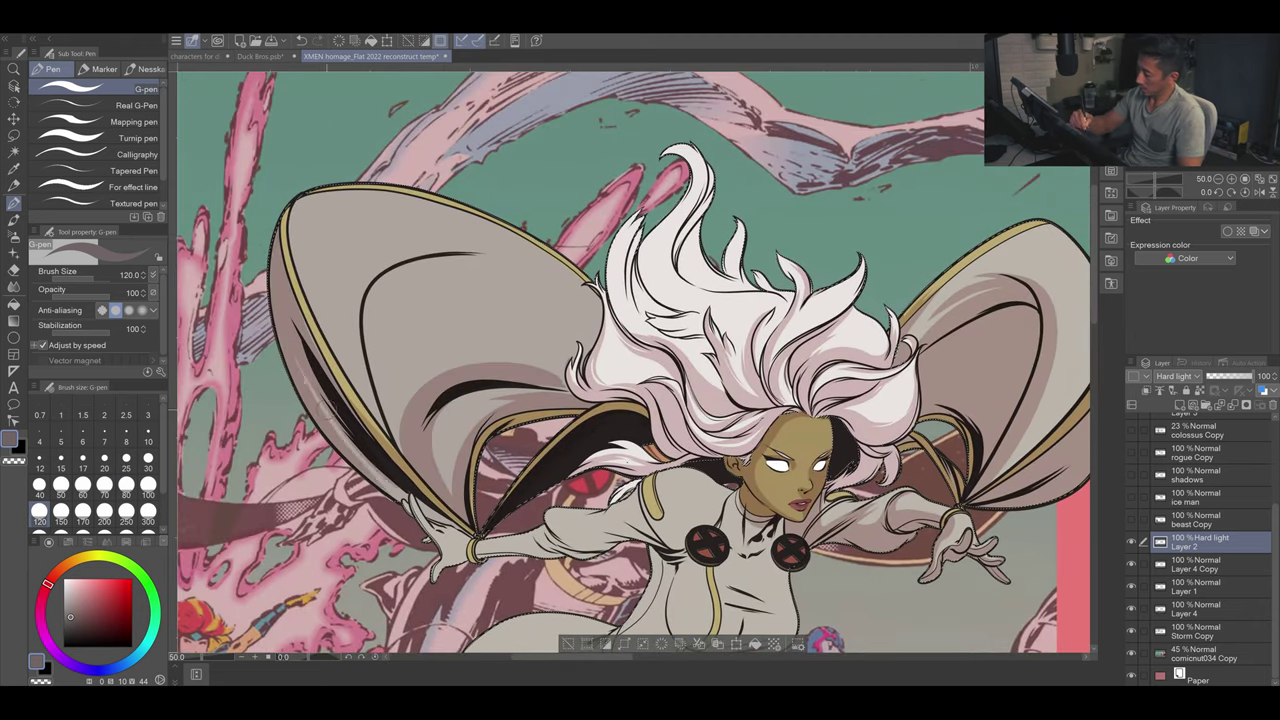
pyautogui.hscroll(1, 400, 280)
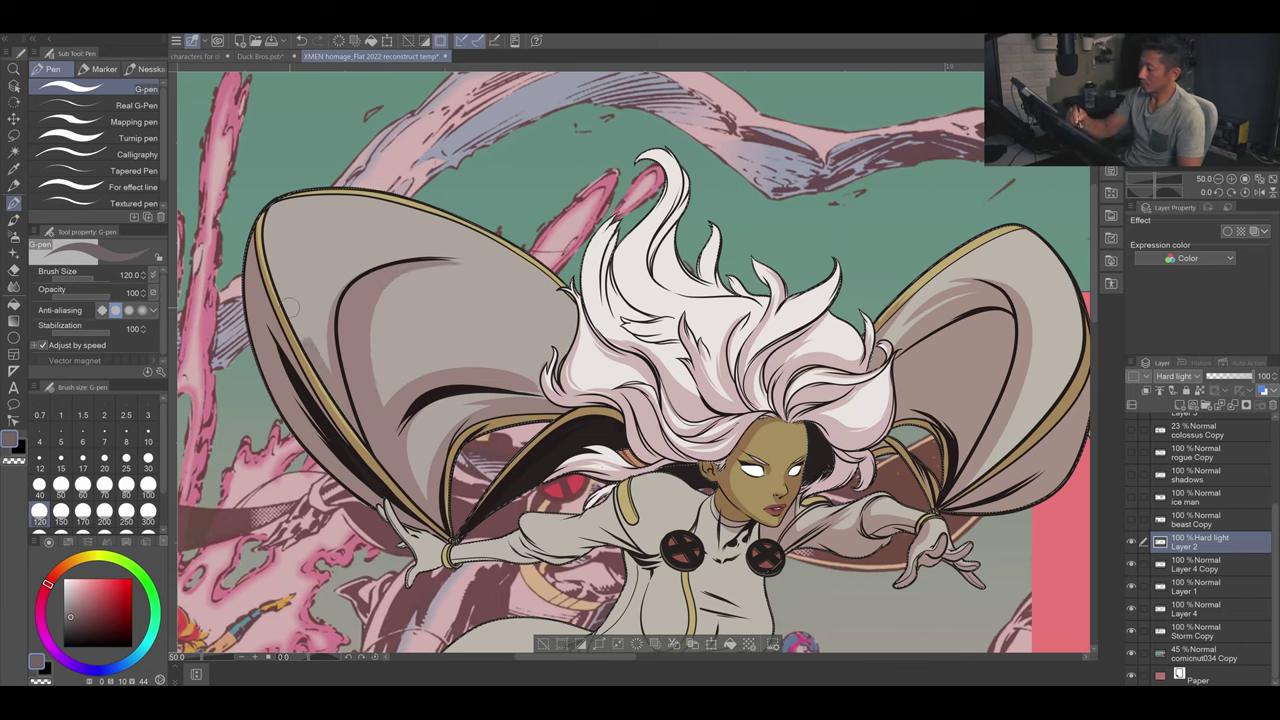
pyautogui.hscroll(3, 343, 243)
pyautogui.scroll(-1, 343, 243)
# Step: Paint grey shading strokes across Storm's neck and chest with a slightly larger brush
pyautogui.press(']')
pyautogui.press(']')
pyautogui.press(']')
pyautogui.press(']')
pyautogui.press(']')
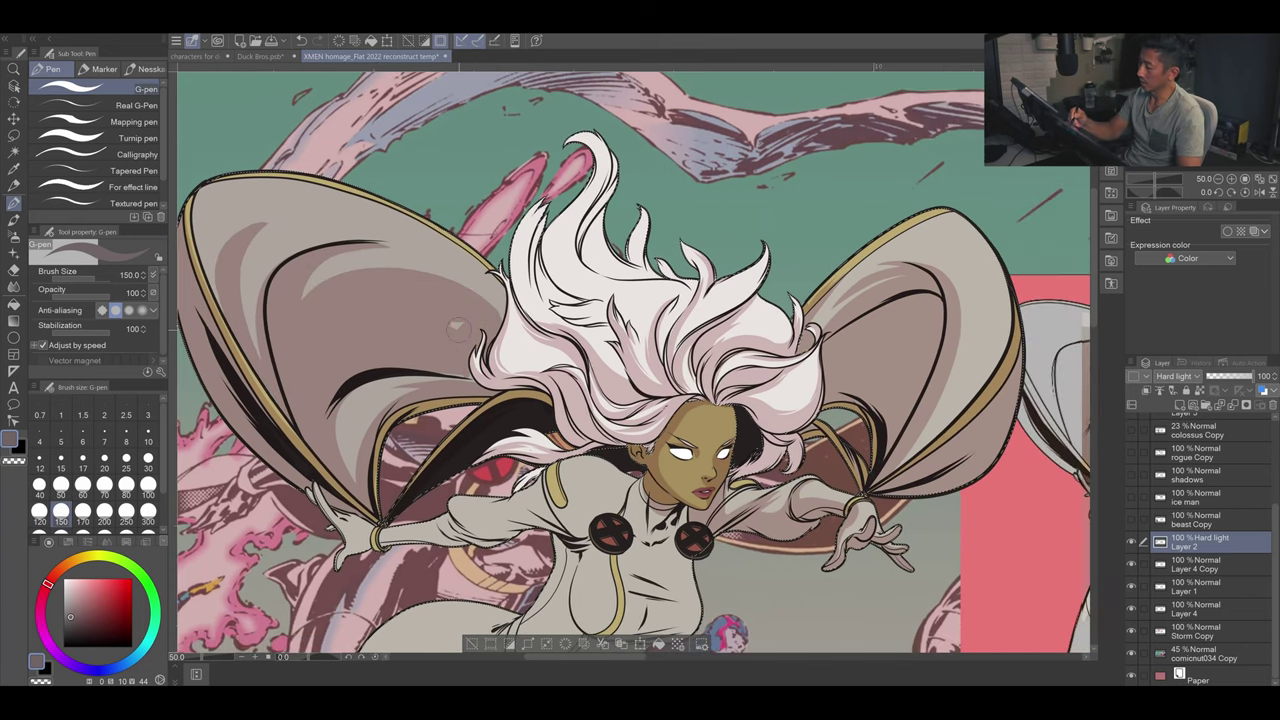
pyautogui.scroll(-1, 457, 330)
pyautogui.scroll(2, 457, 330)
pyautogui.press('[')
pyautogui.press('[')
pyautogui.press('[')
pyautogui.press('[')
pyautogui.press('[')
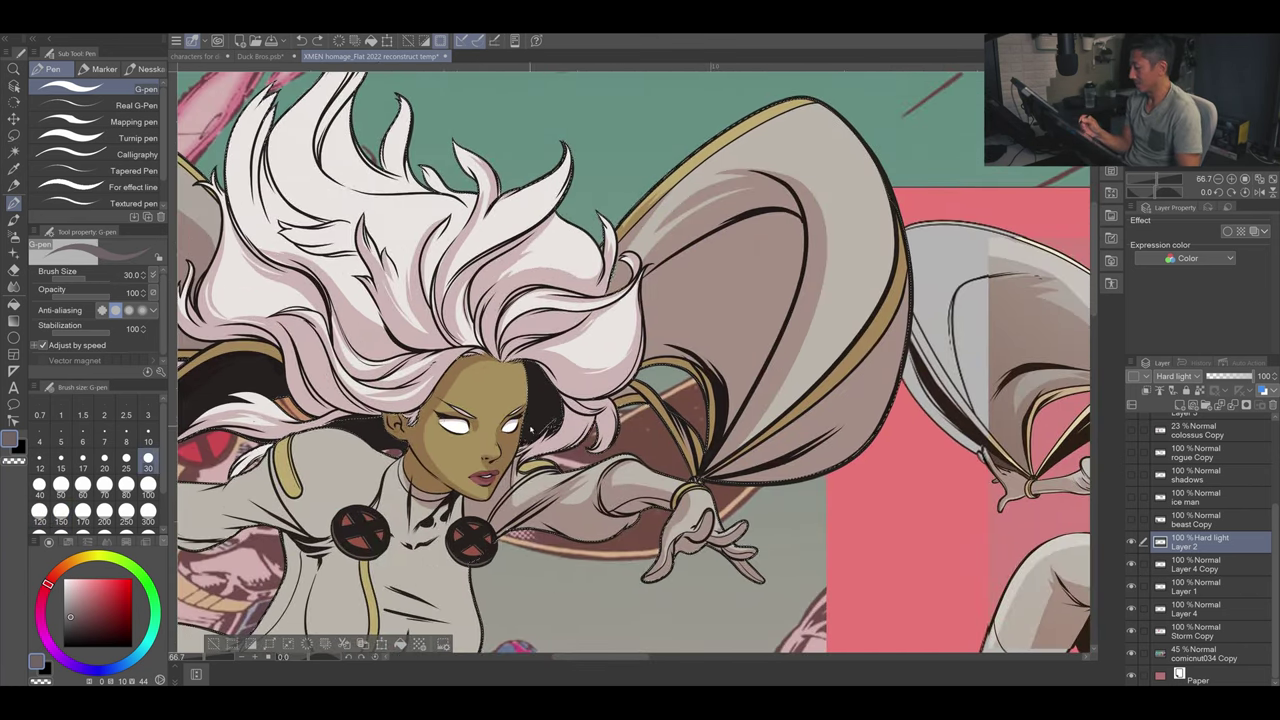
pyautogui.press(']')
pyautogui.moveTo(456, 346); pyautogui.dragTo(500, 370)
pyautogui.moveTo(435, 420)
pyautogui.mouseDown()
pyautogui.moveTo(485, 450)
pyautogui.moveTo(495, 505)
pyautogui.moveTo(520, 525)
pyautogui.mouseUp()
pyautogui.moveTo(363, 466)
pyautogui.mouseDown()
pyautogui.moveTo(440, 505)
pyautogui.moveTo(470, 495)
pyautogui.mouseUp()
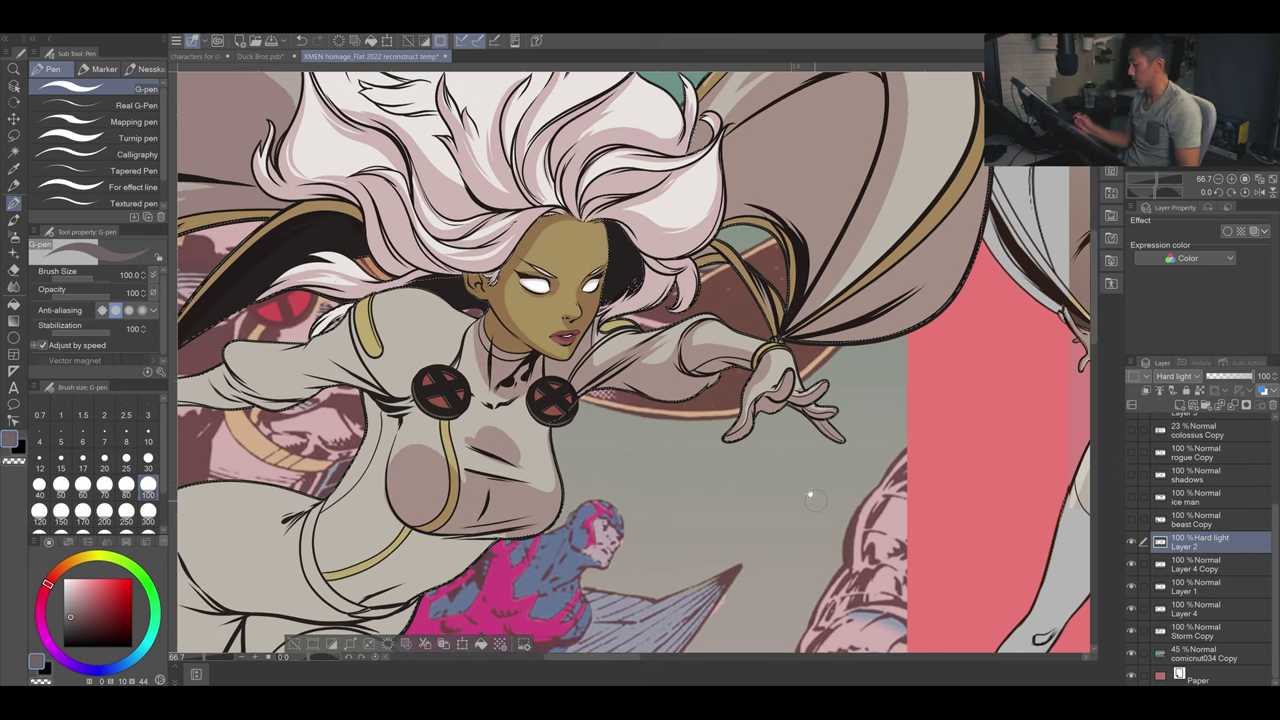
# Step: Bring the second Storm figure into view and hide the reference comic artwork behind her
pyautogui.moveTo(811, 494)
pyautogui.mouseDown()
pyautogui.moveTo(475, 364)
pyautogui.moveTo(717, 503)
pyautogui.moveTo(887, 519)
pyautogui.mouseUp()
pyautogui.press(']')
pyautogui.press(']')
pyautogui.press(']')
pyautogui.press(']')
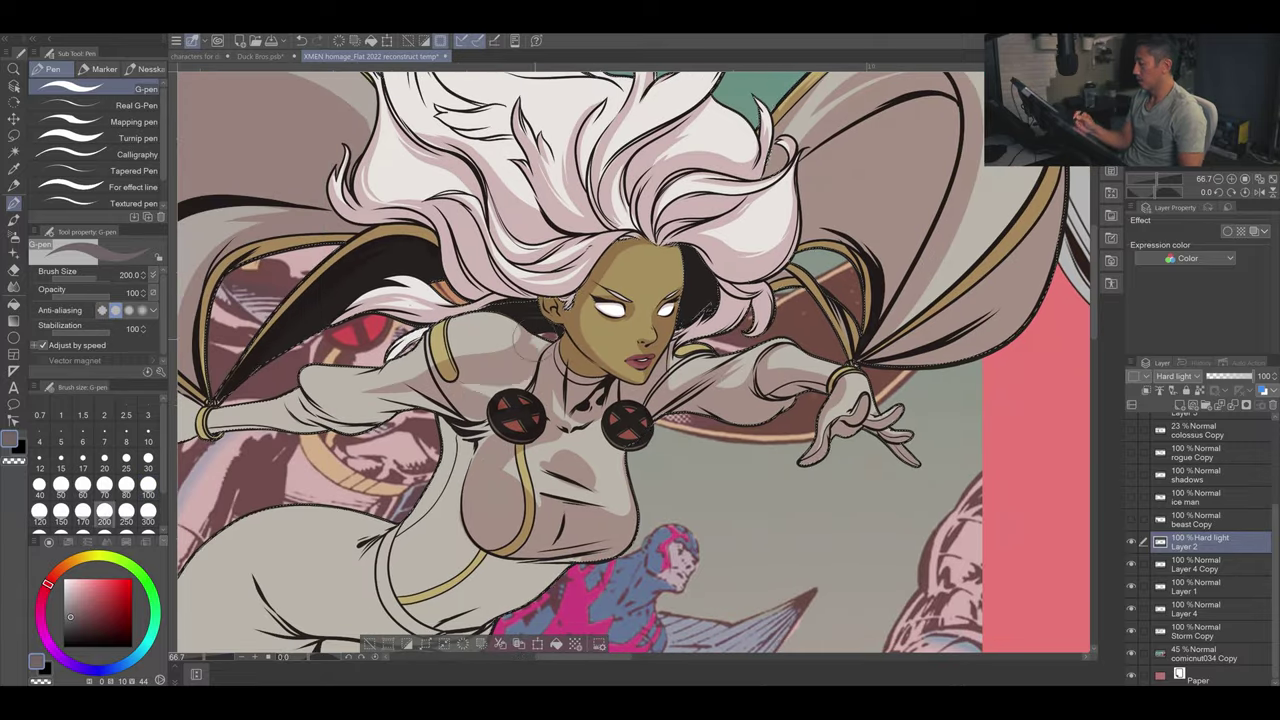
pyautogui.press('[')
pyautogui.press('[')
pyautogui.press('[')
pyautogui.press('[')
pyautogui.press('[')
pyautogui.press('[')
pyautogui.scroll(-3, 679, 497)
pyautogui.scroll(2, 679, 497)
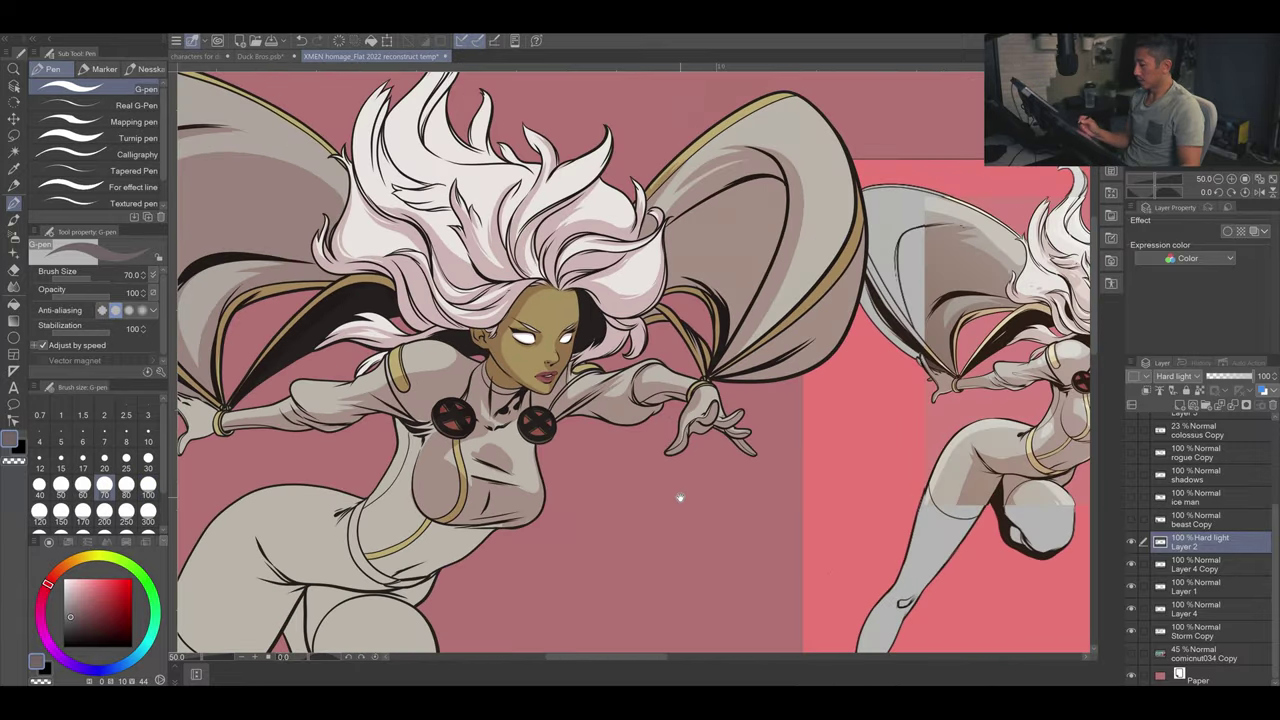
# Step: Show and select the colossus Copy layer, then zoom out to 12.5% to frame the whole cover
pyautogui.moveTo(679, 497); pyautogui.dragTo(468, 489)
pyautogui.scroll(3, 1200, 520)
pyautogui.click(1195, 557)
pyautogui.click(1131, 560)
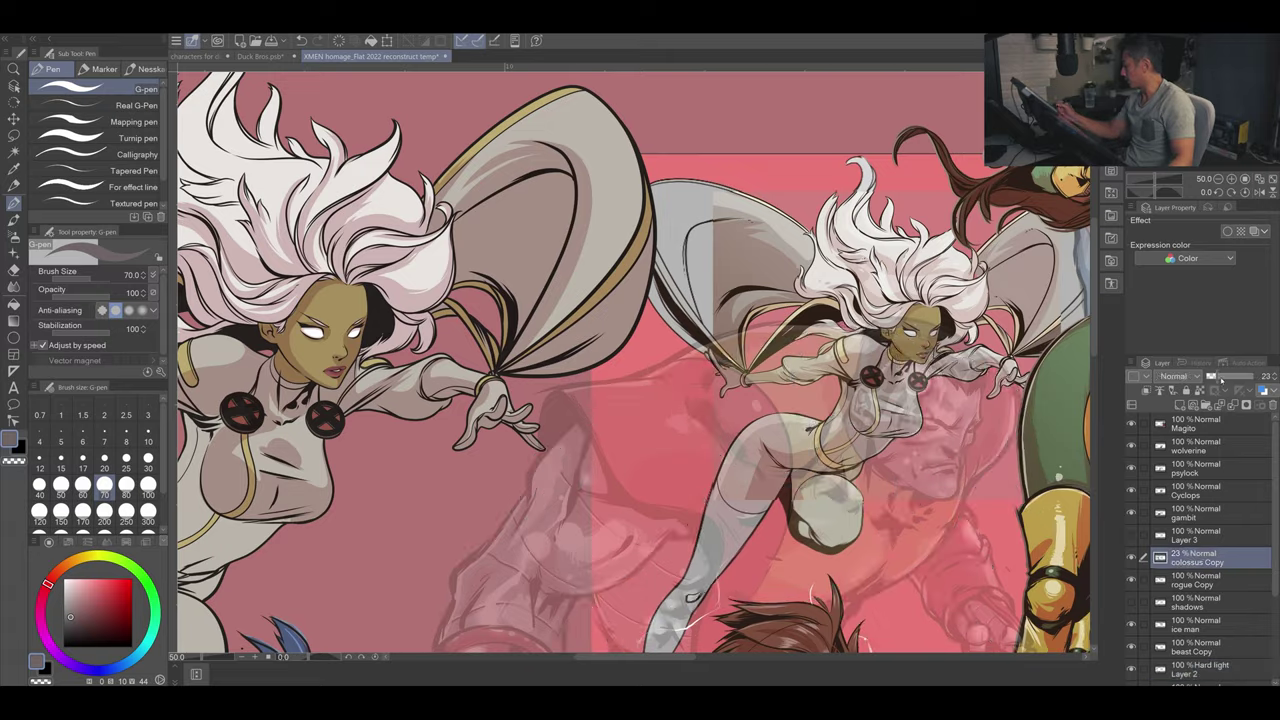
pyautogui.hotkey('ctrl', '-')
pyautogui.hotkey('ctrl', '-')
pyautogui.hotkey('ctrl', '-')
pyautogui.hotkey('ctrl', '-')
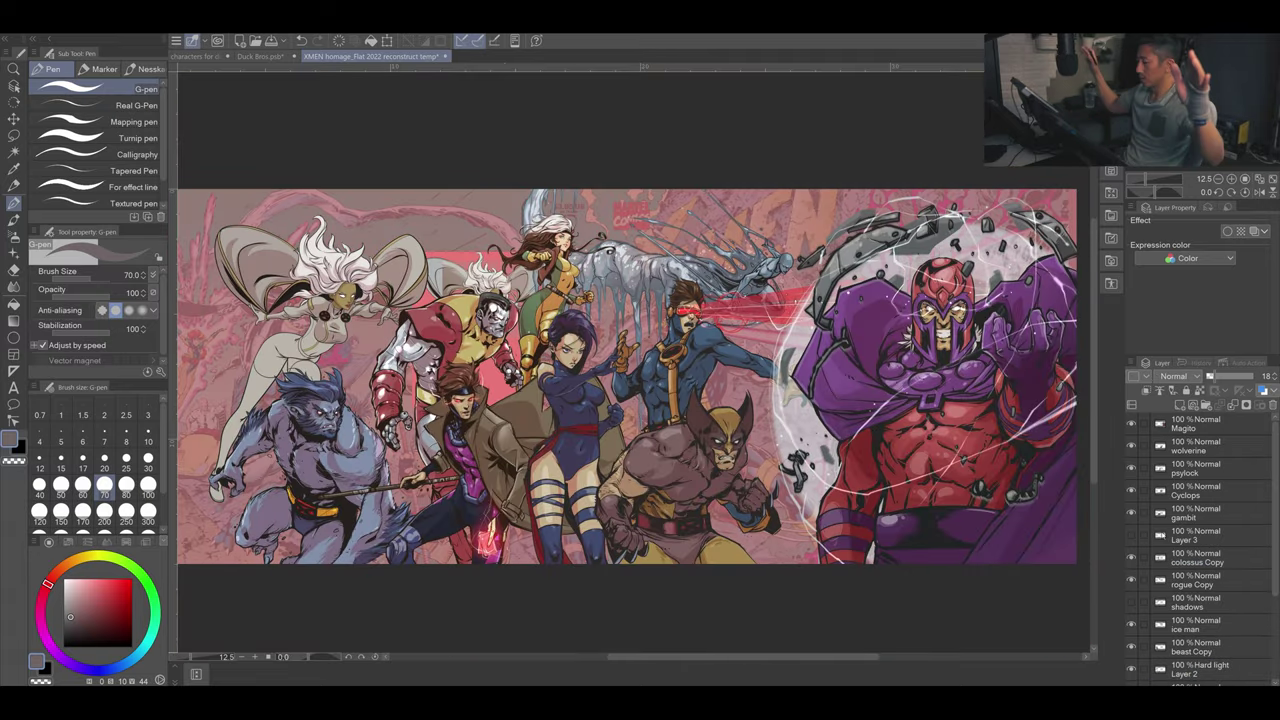
pyautogui.moveTo(600, 380); pyautogui.dragTo(656, 398)
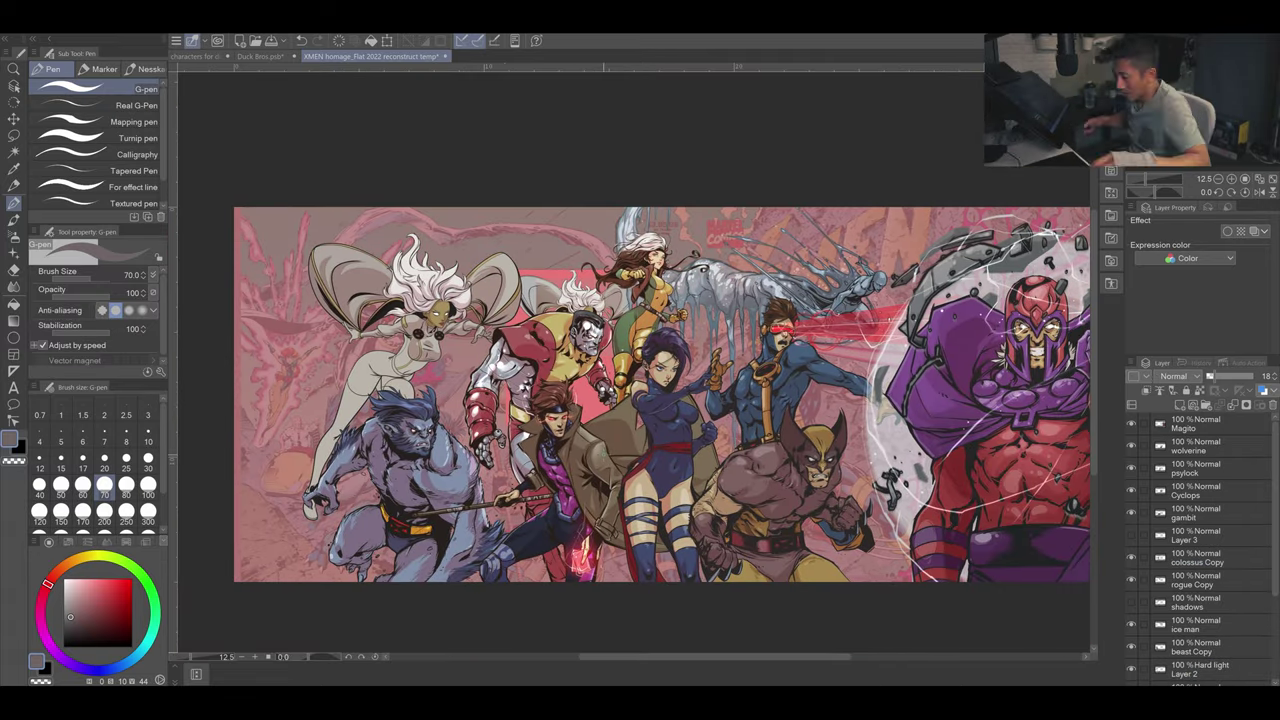